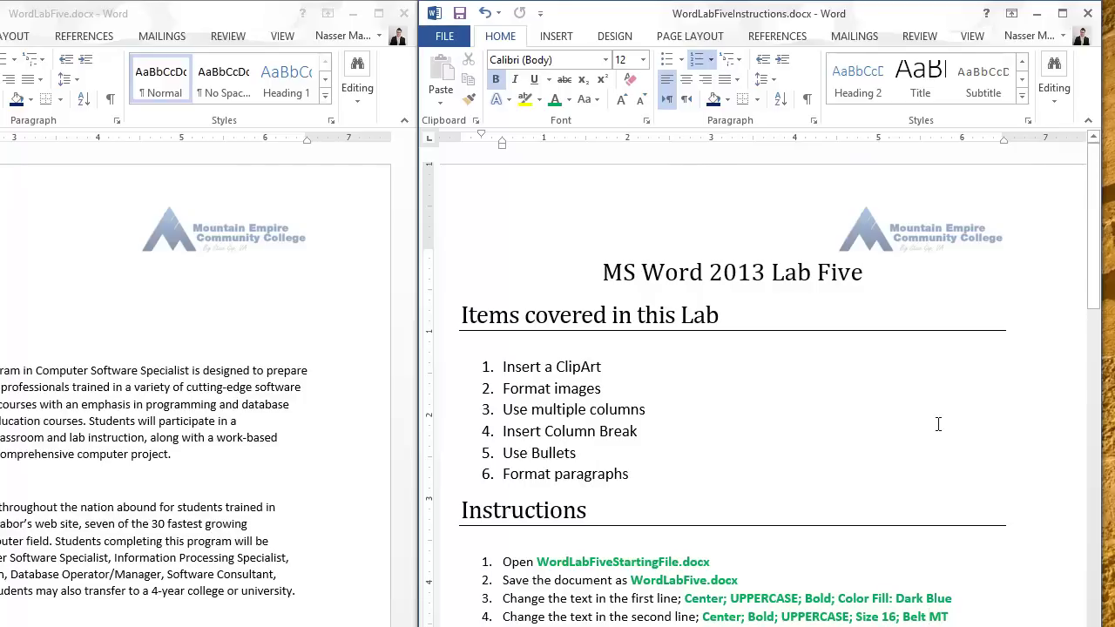
Center the first line, "associate of applied science degree", in bold uppercase with Dark Blue paragraph shading.
left_click_drag(1094, 273, 1097, 309)
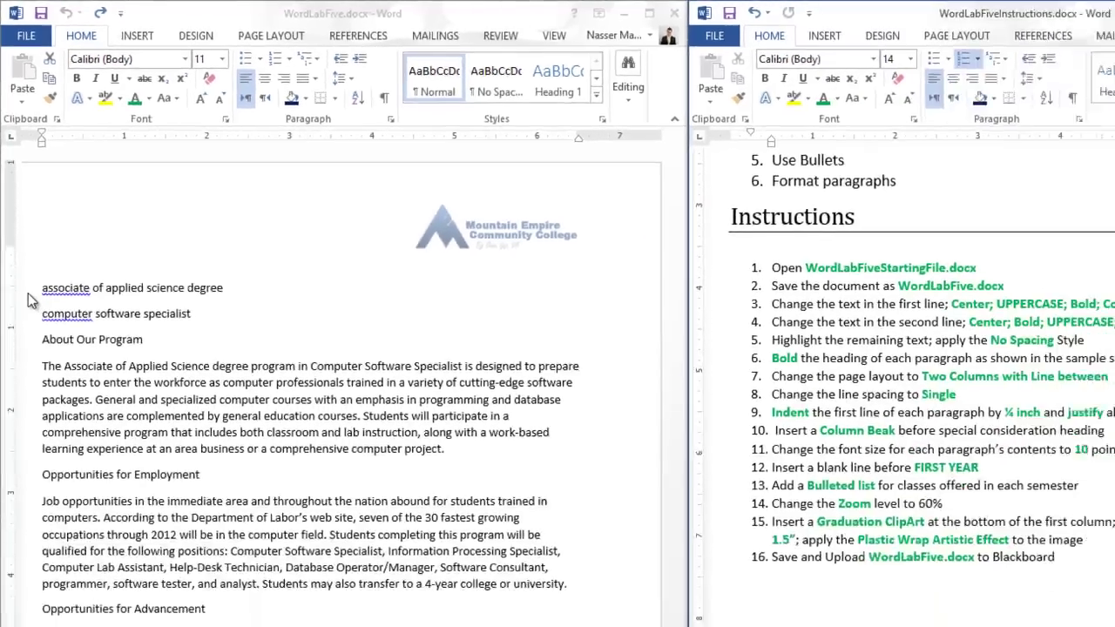
left_click(39, 477)
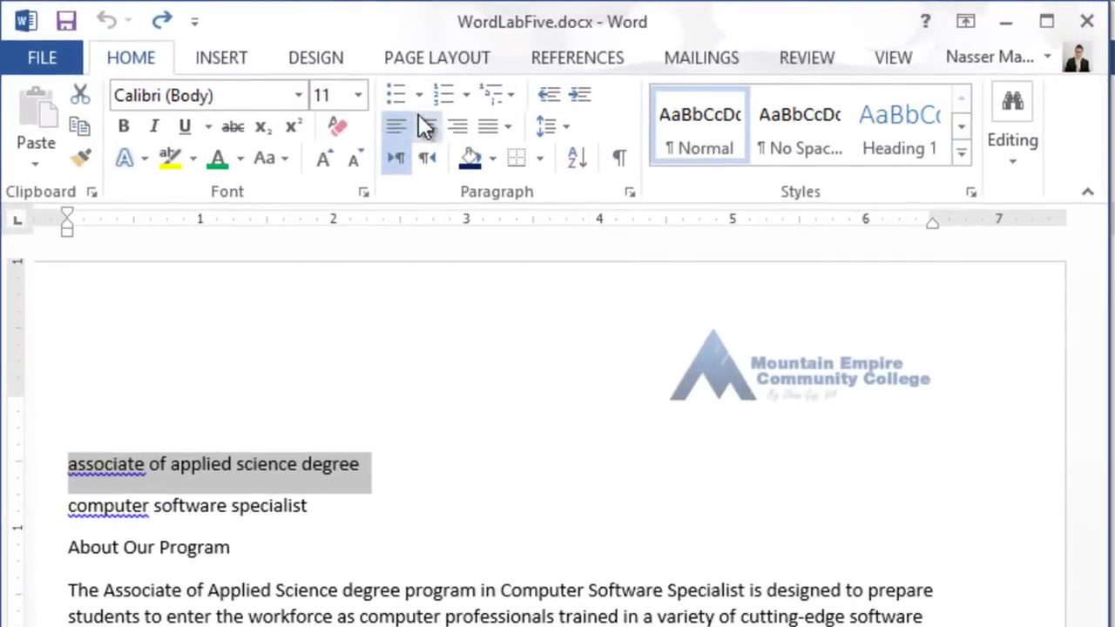
left_click(308, 91)
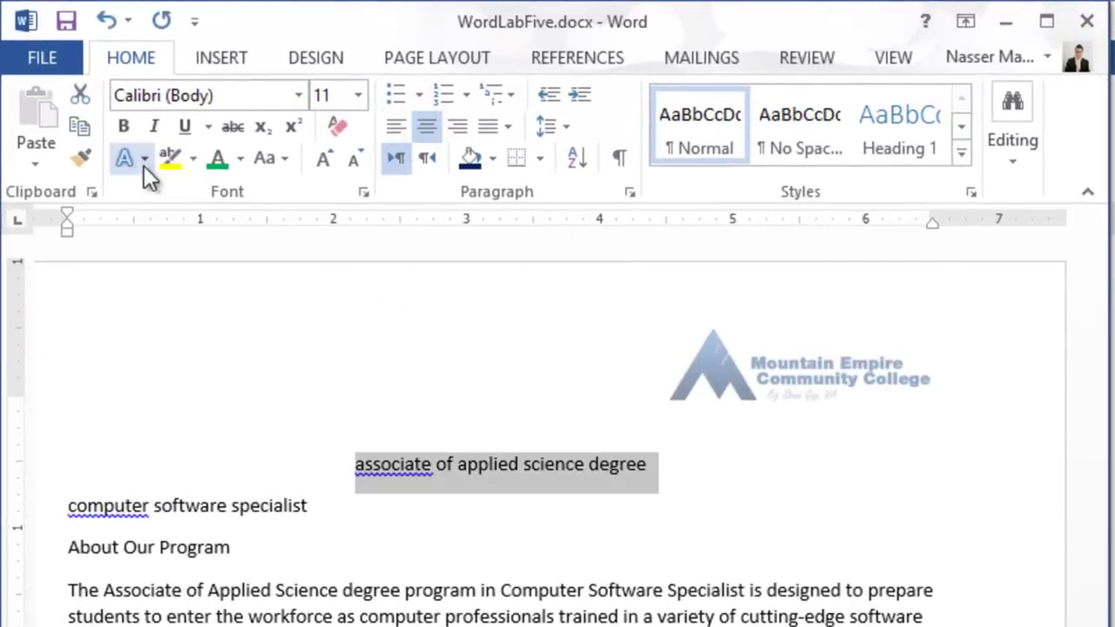
left_click(125, 128)
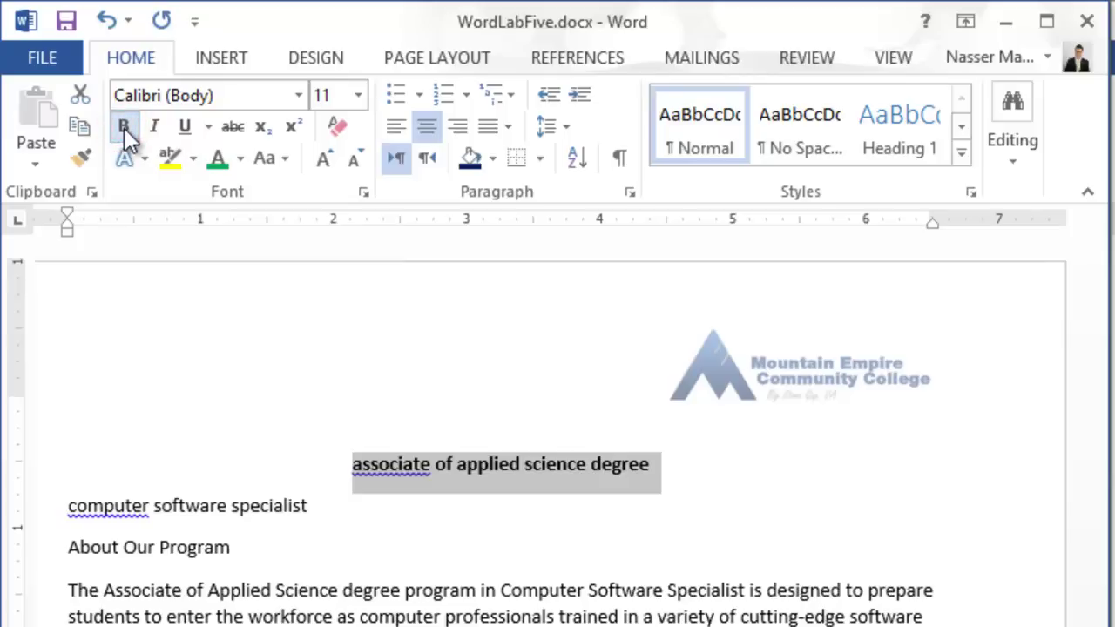
left_click(288, 157)
left_click(319, 256)
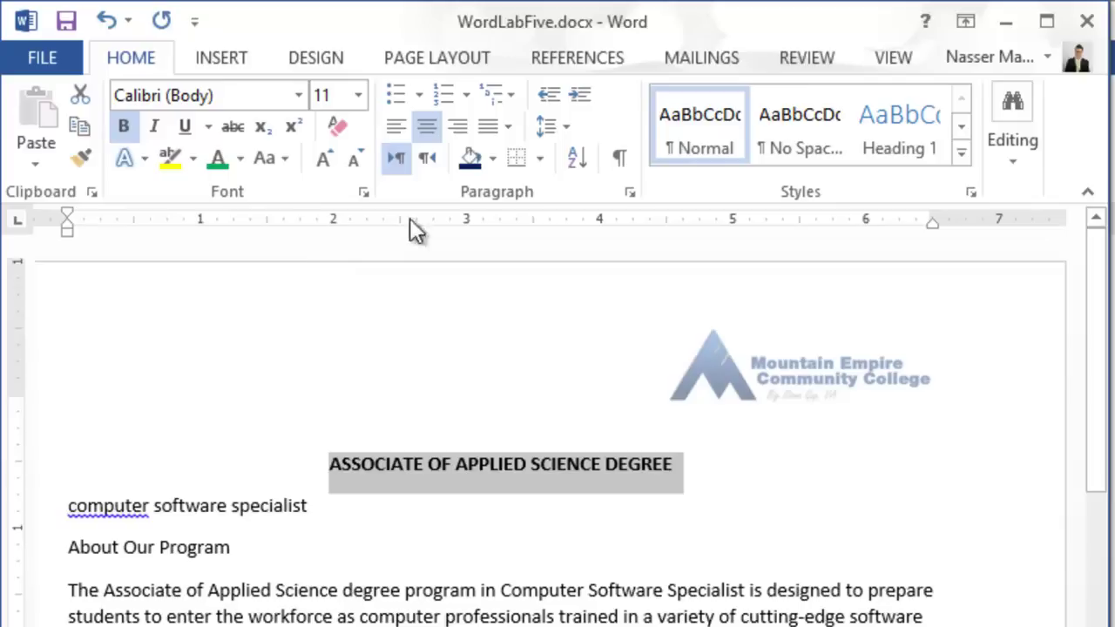
left_click(493, 160)
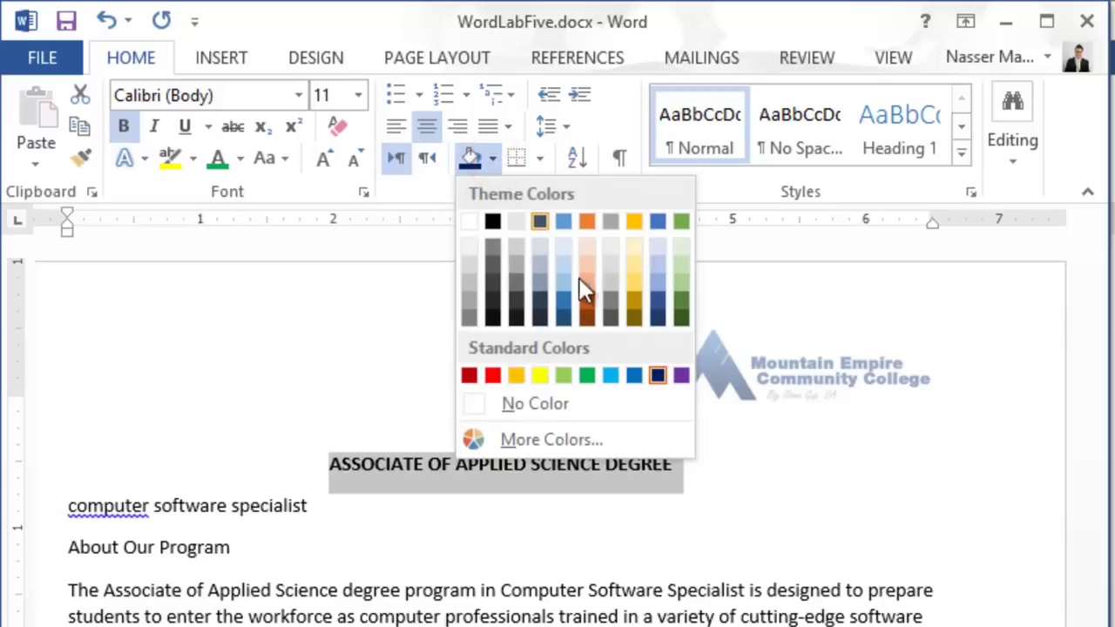
left_click(657, 375)
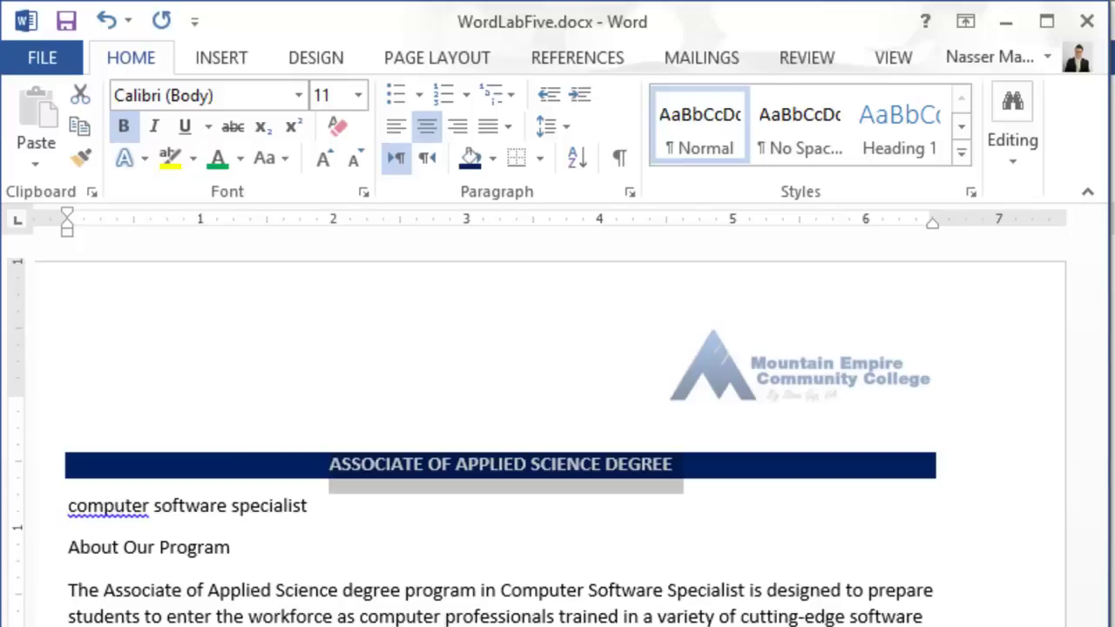
Center the second line, "computer software specialist", and make it uppercase and bold.
left_click(30, 514)
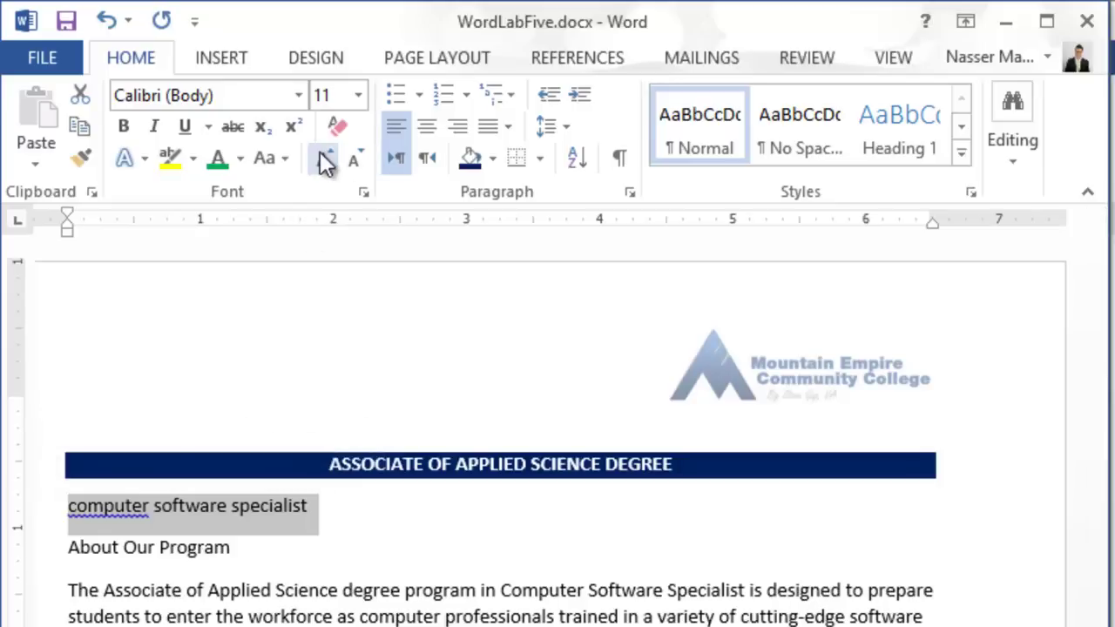
left_click(424, 127)
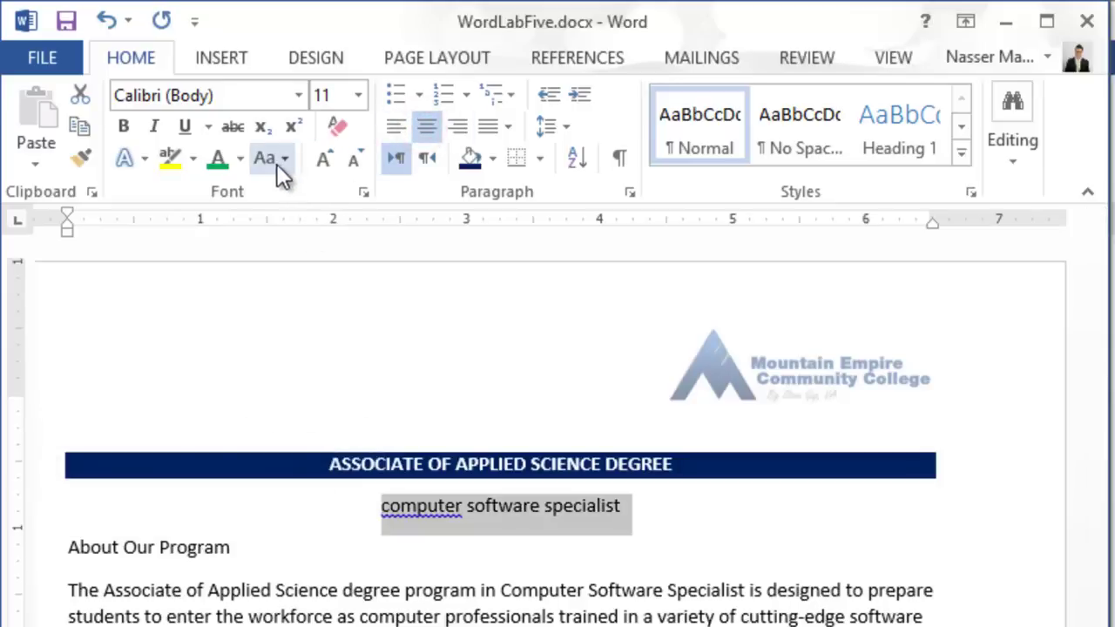
left_click(281, 161)
left_click(311, 252)
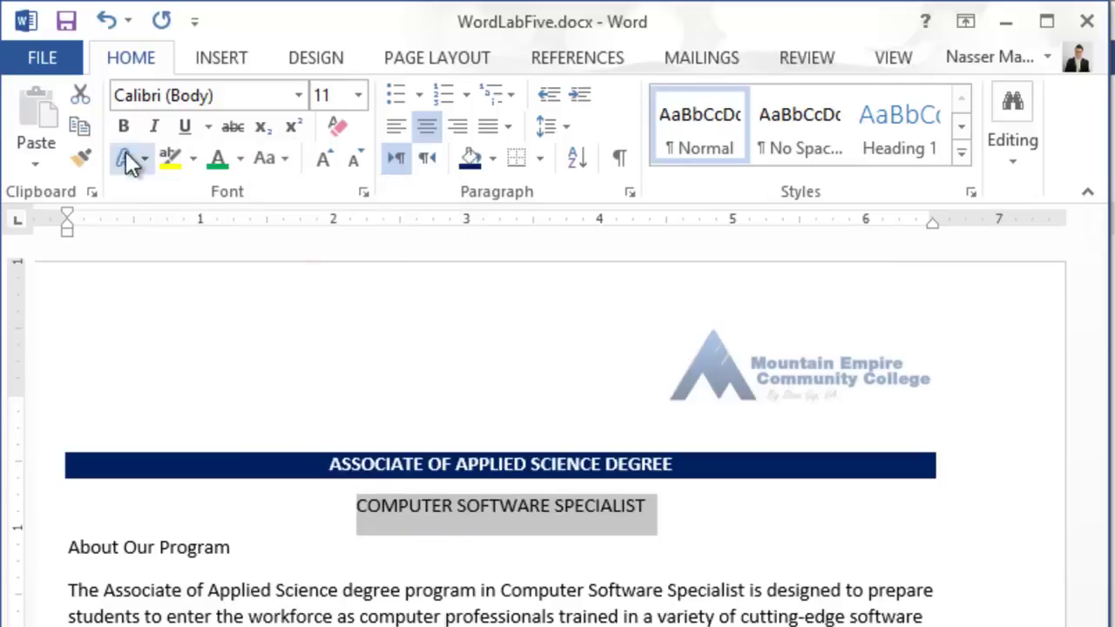
left_click(123, 128)
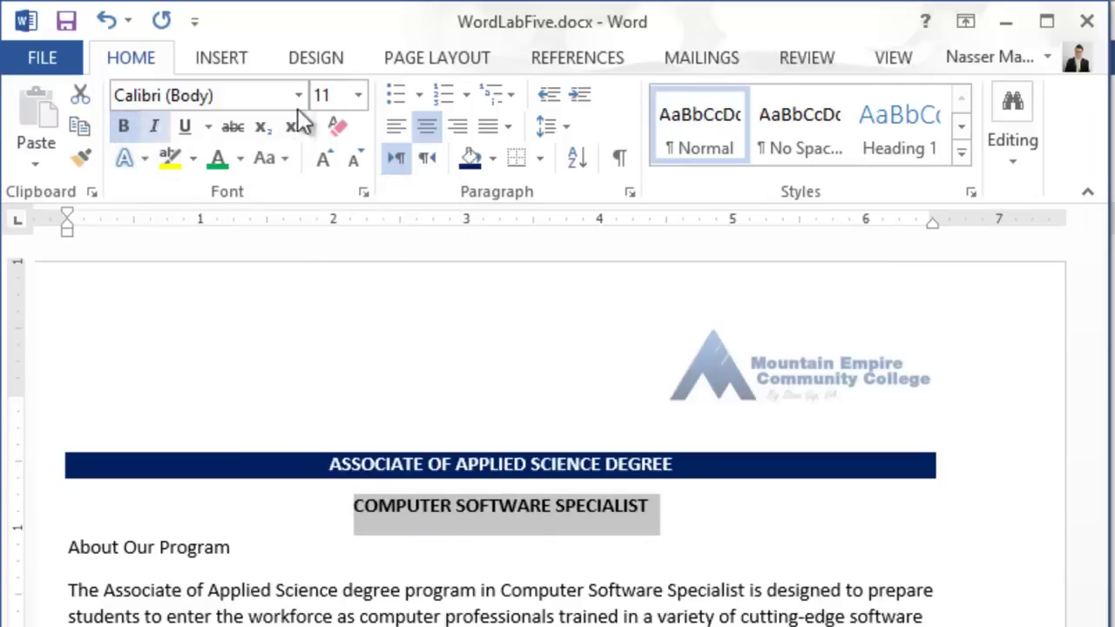
Set the second line's font size to 16 and its font to Bell MT.
left_click(358, 94)
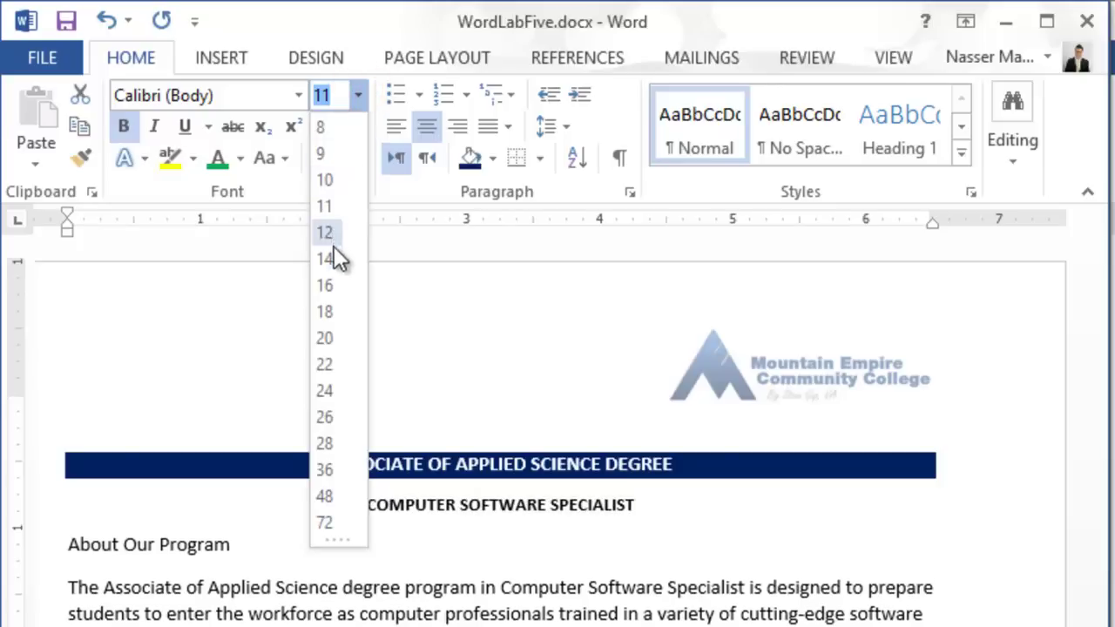
left_click(343, 282)
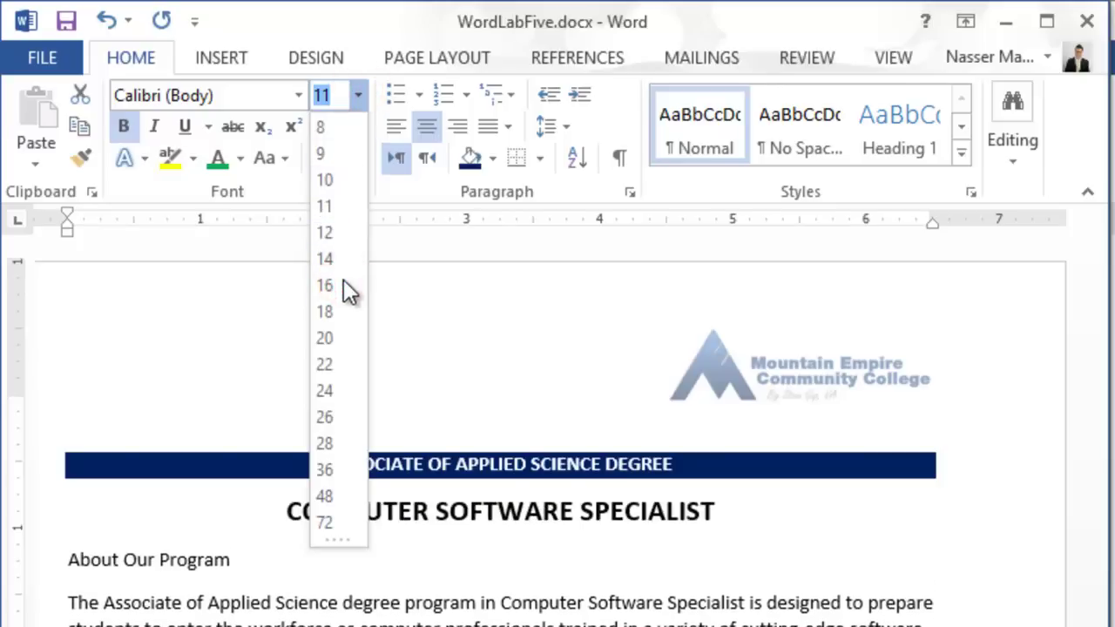
left_click(341, 283)
left_click(251, 95)
type("Bell MT")
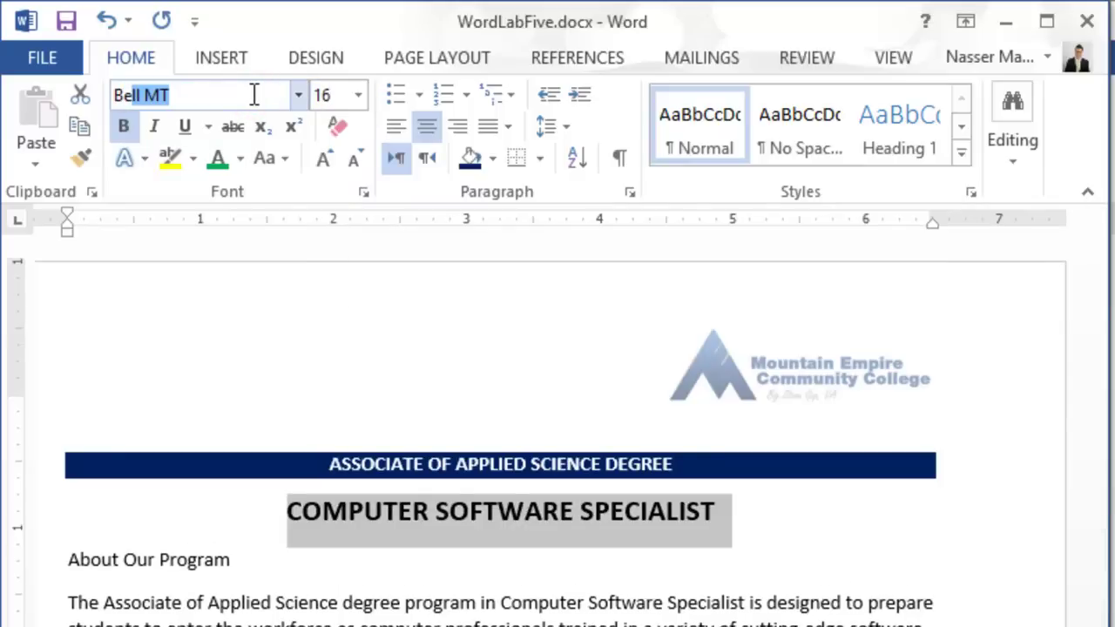
key("Return")
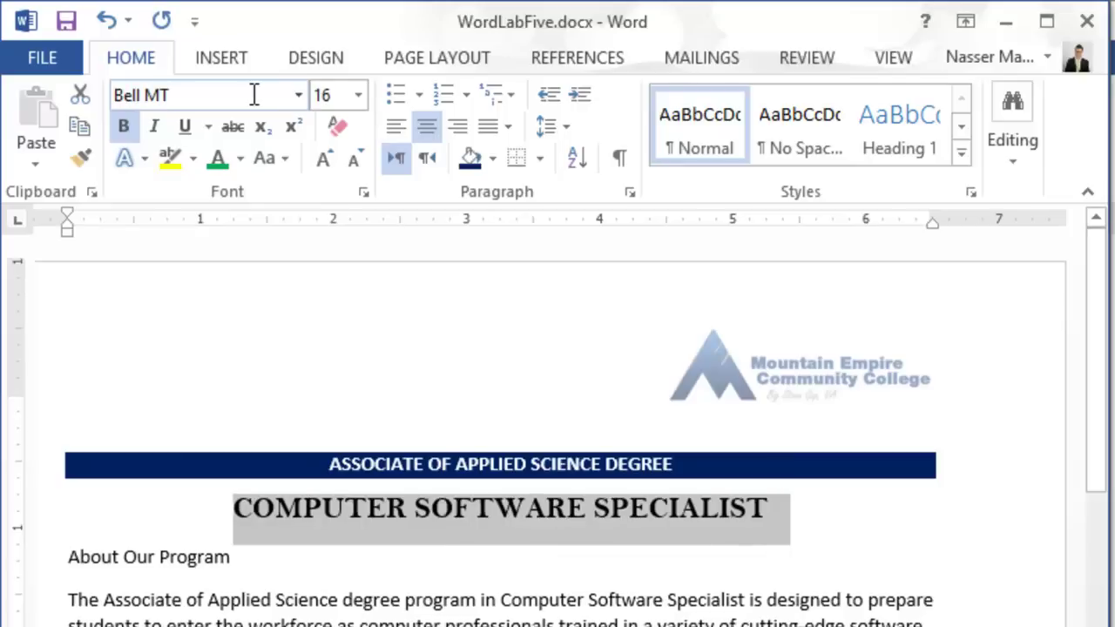
Apply the No Spacing style to all text from "About Our Program" to the end of the document.
left_click(655, 599)
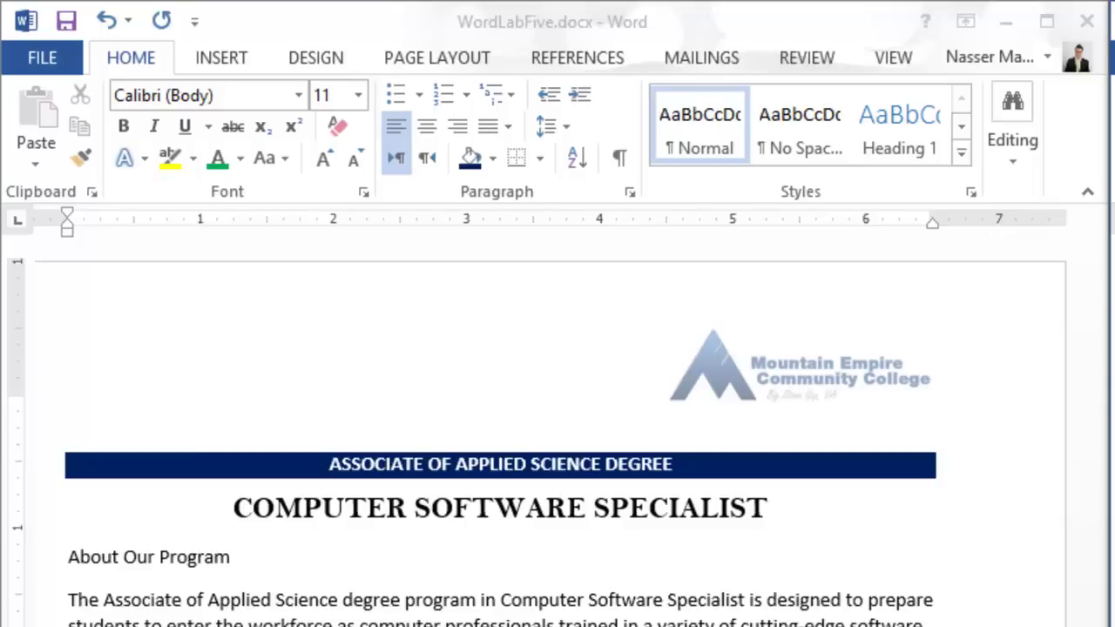
left_click(71, 554)
key("ctrl+shift+End")
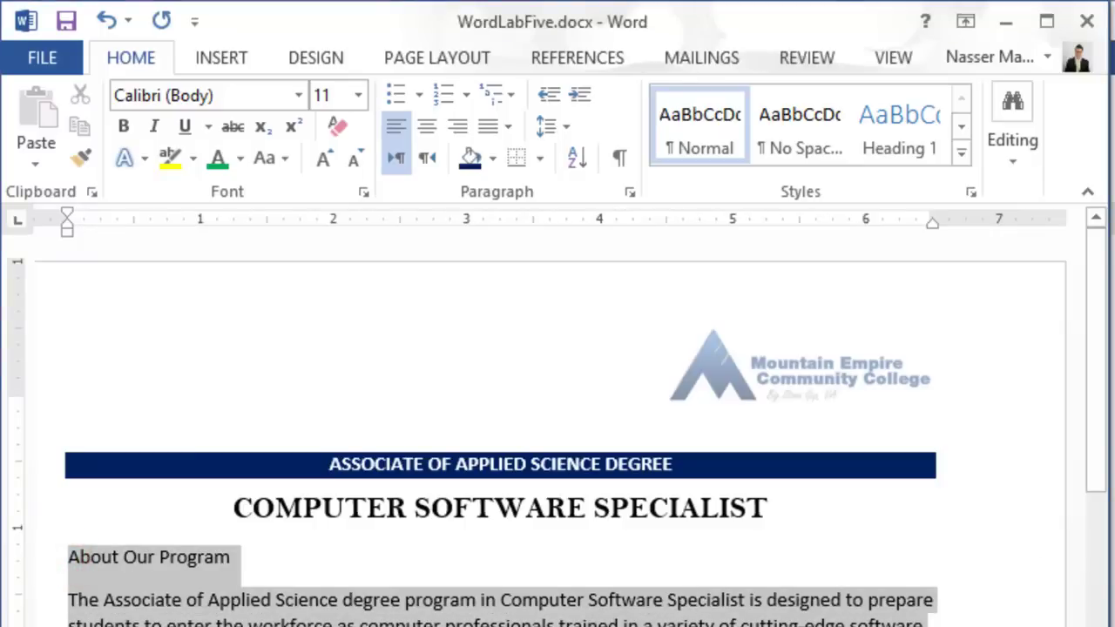
scroll(558, 436, "down", 15)
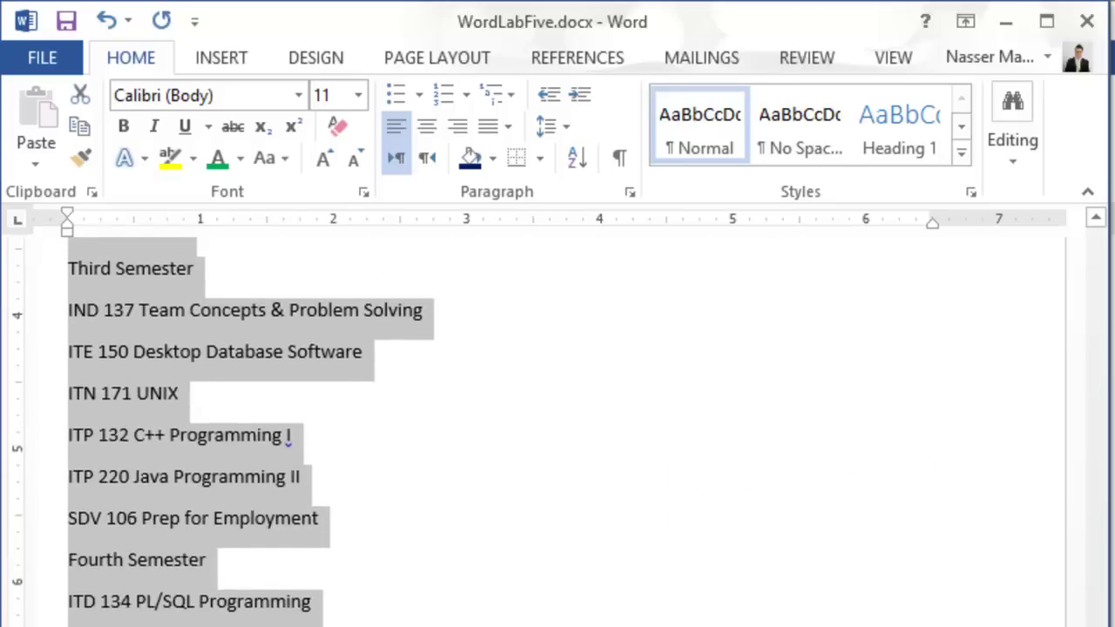
scroll(1073, 385, "up", 15)
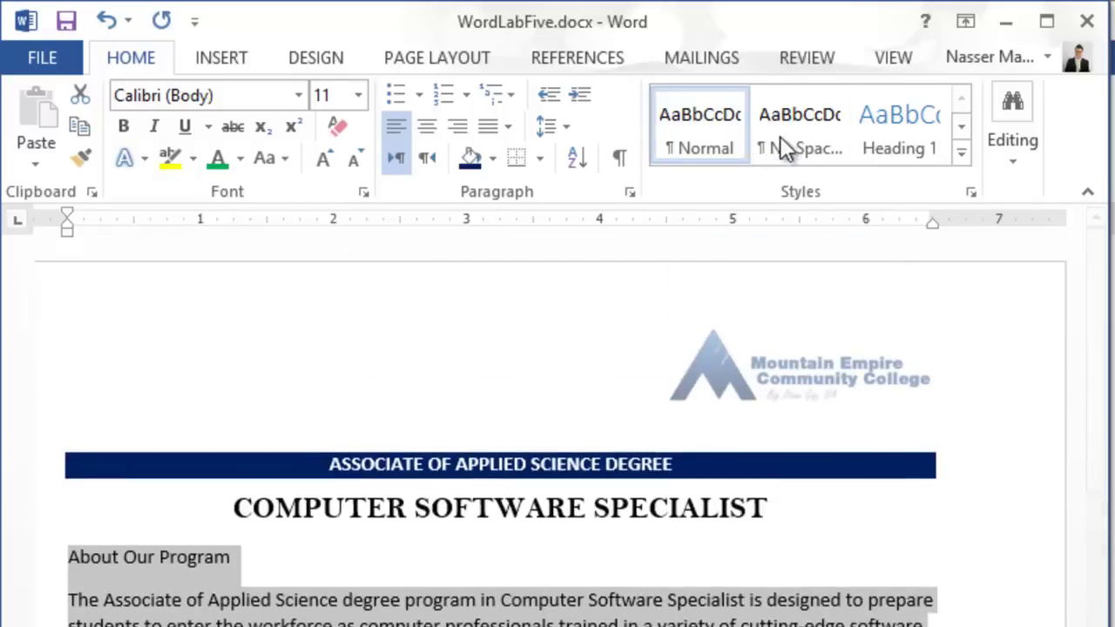
left_click(808, 135)
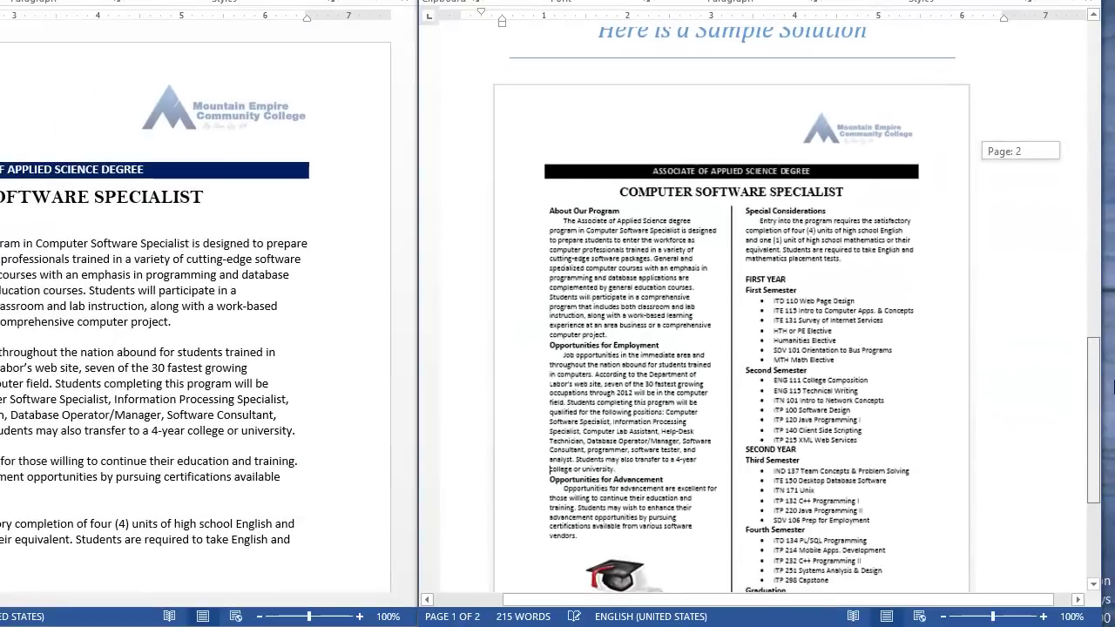
Check the sample solution in the instructions document and make the "About Our Program" heading bold in WordLabFive.docx.
scroll(810, 410, "down", 1)
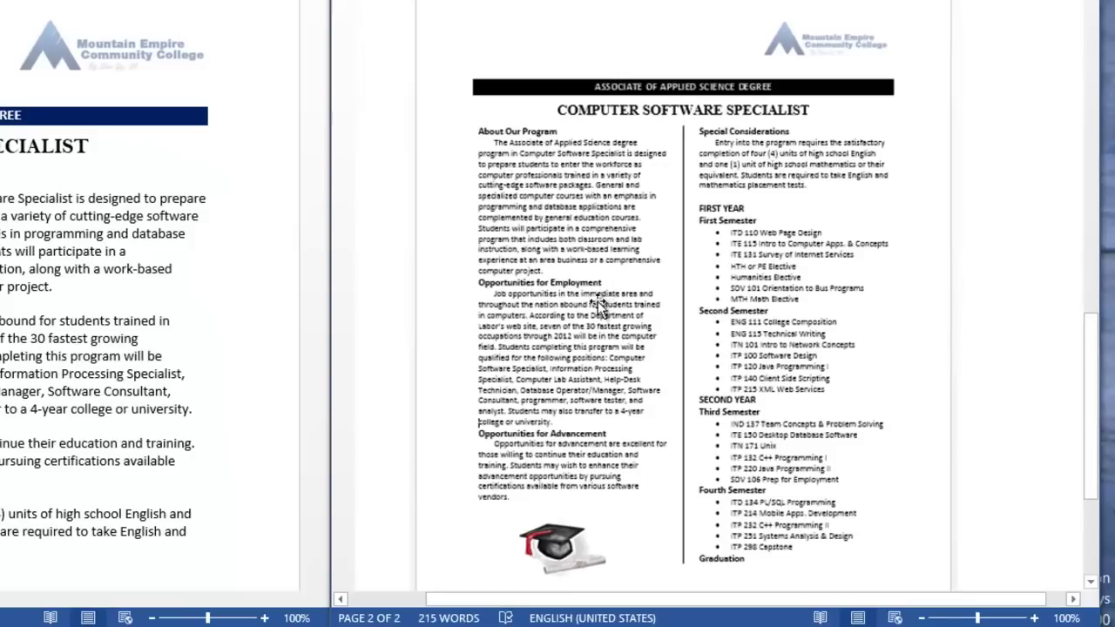
left_click(574, 420)
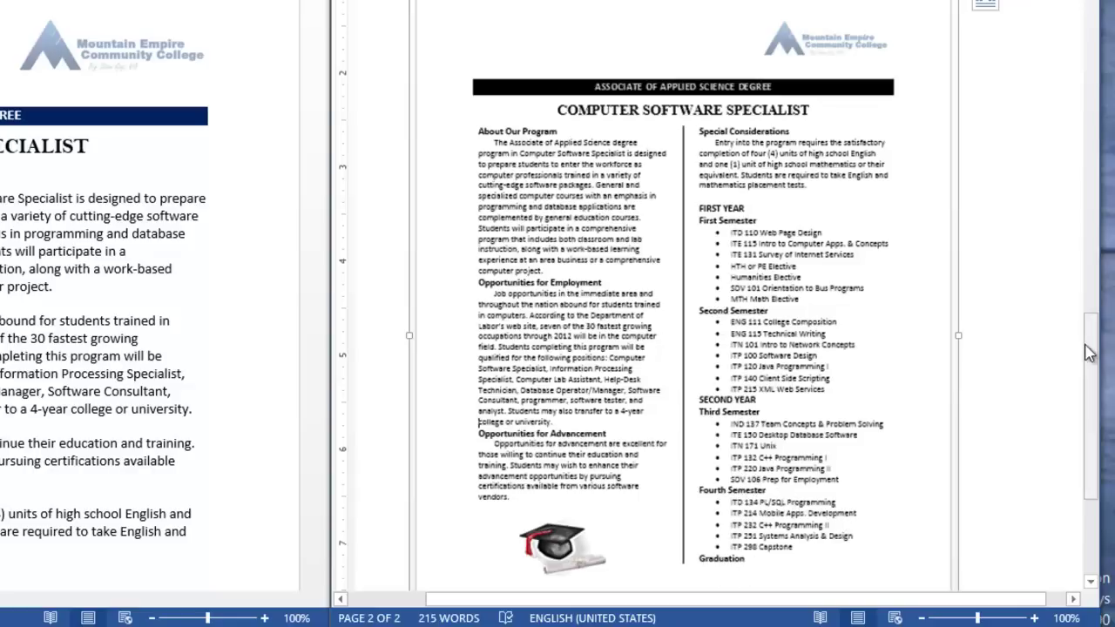
left_click_drag(1088, 348, 1084, 375)
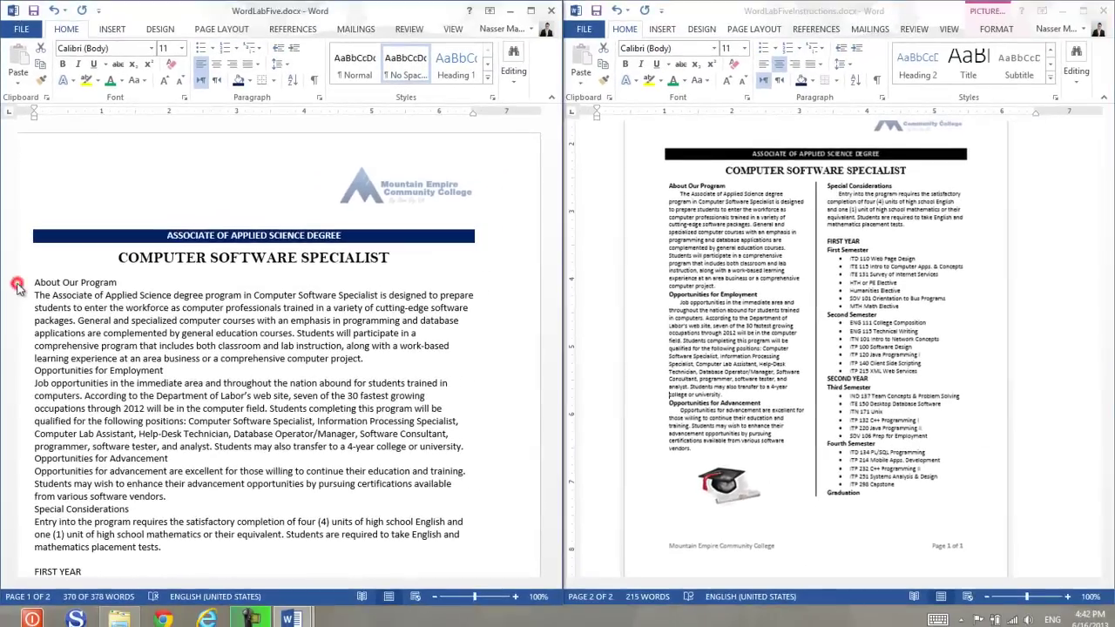
left_click(17, 287)
key("ctrl+shift+End")
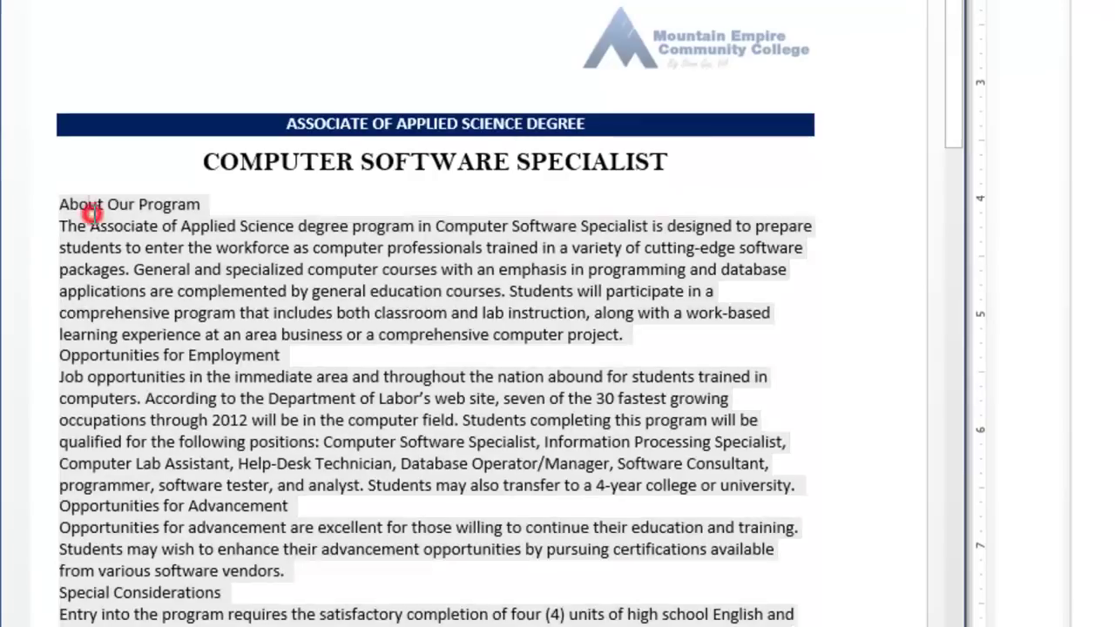
left_click(93, 214)
left_click(37, 209)
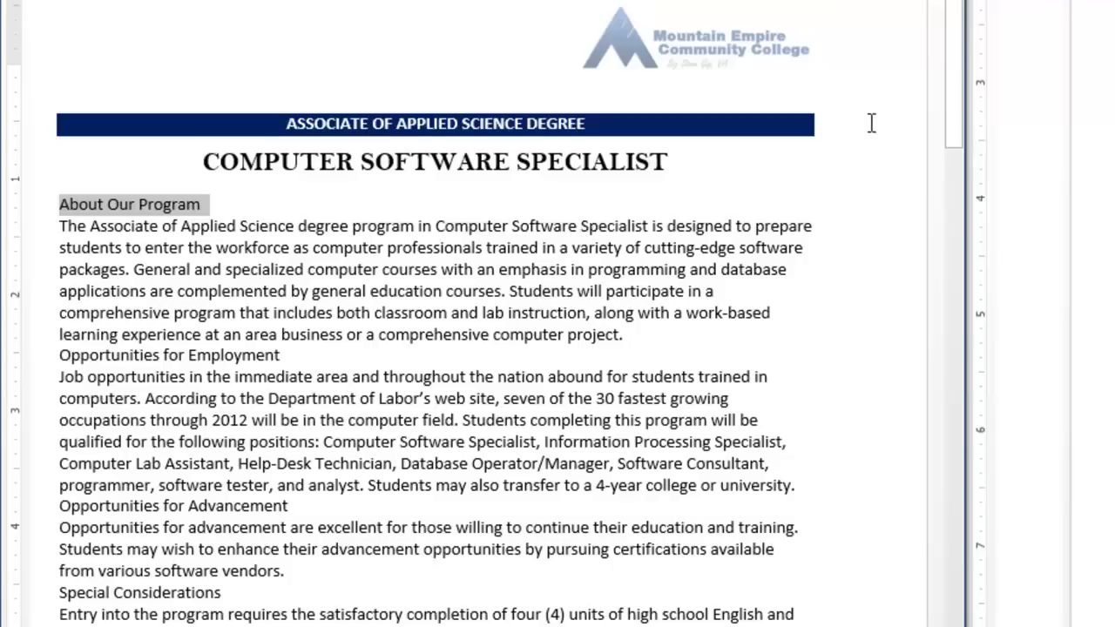
left_click_drag(952, 80, 953, 134)
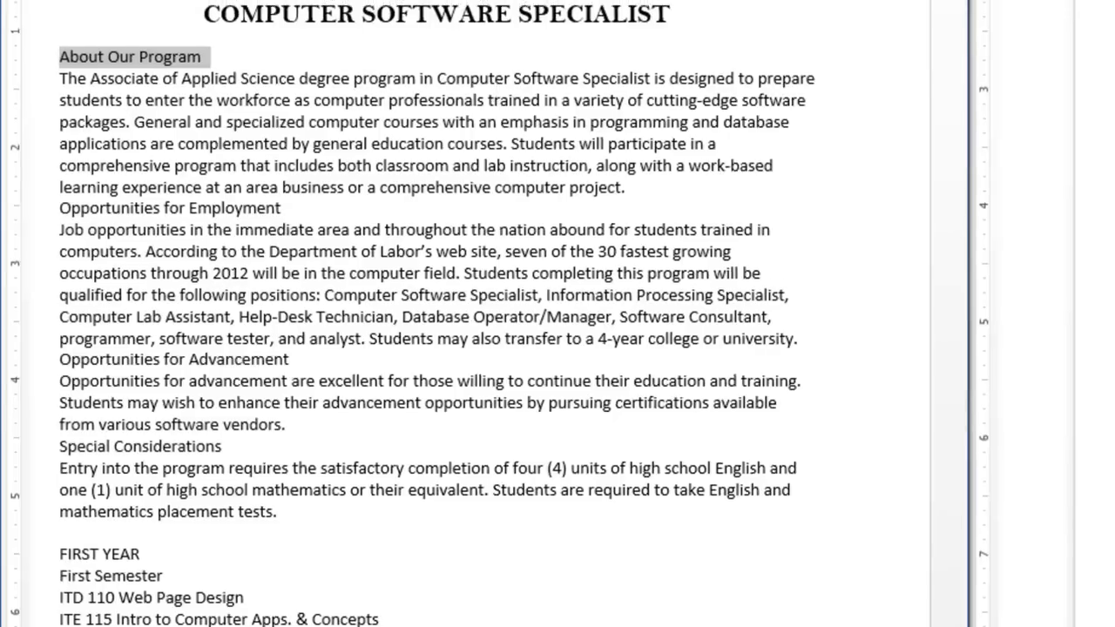
left_click(123, 36)
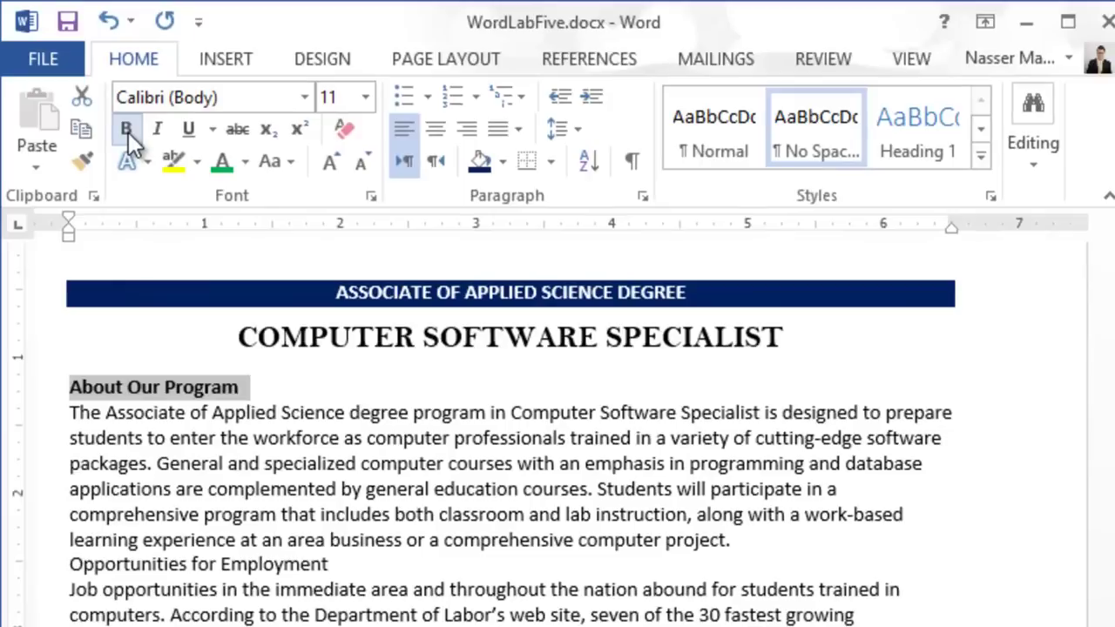
Copy the bold heading format to "Opportunities for Employment", "Opportunities for Advancement" and "Special Considerations" with Format Painter.
left_click(92, 159)
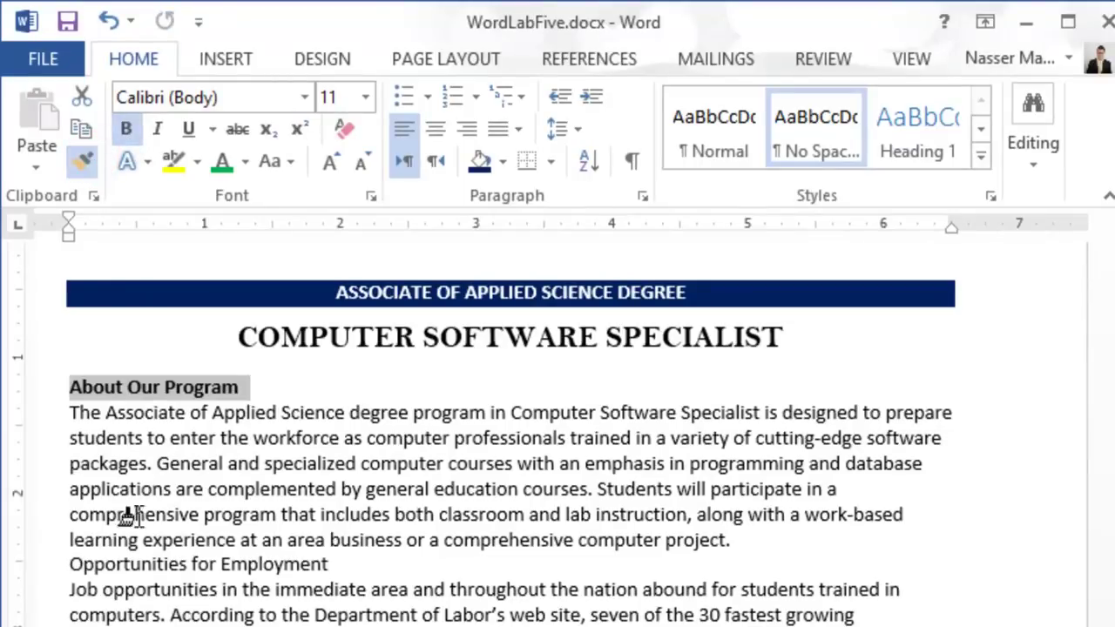
left_click(40, 566)
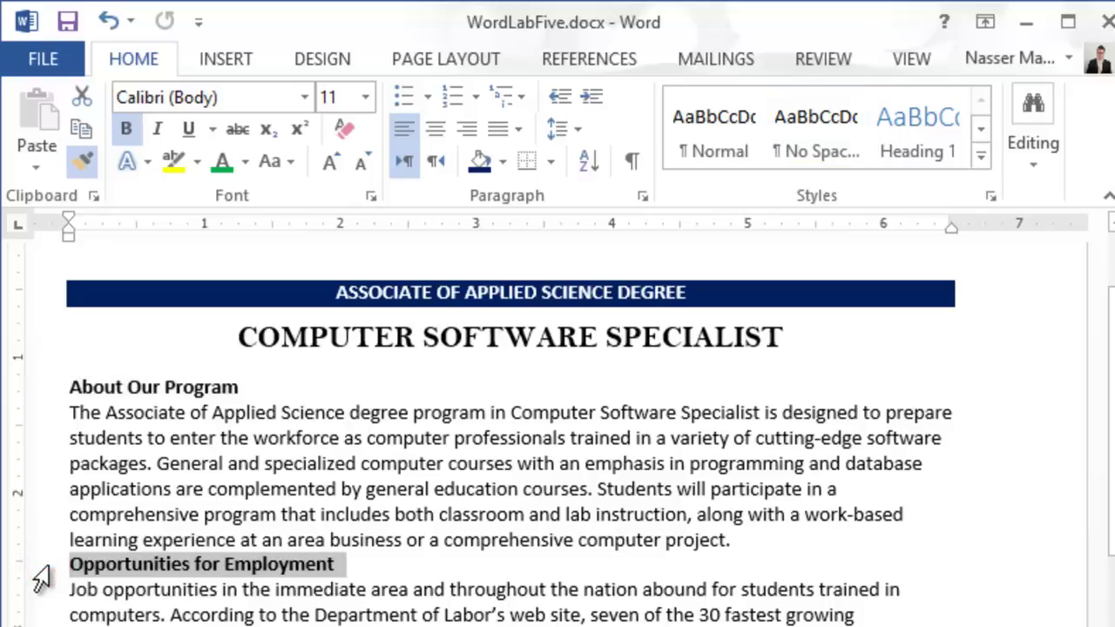
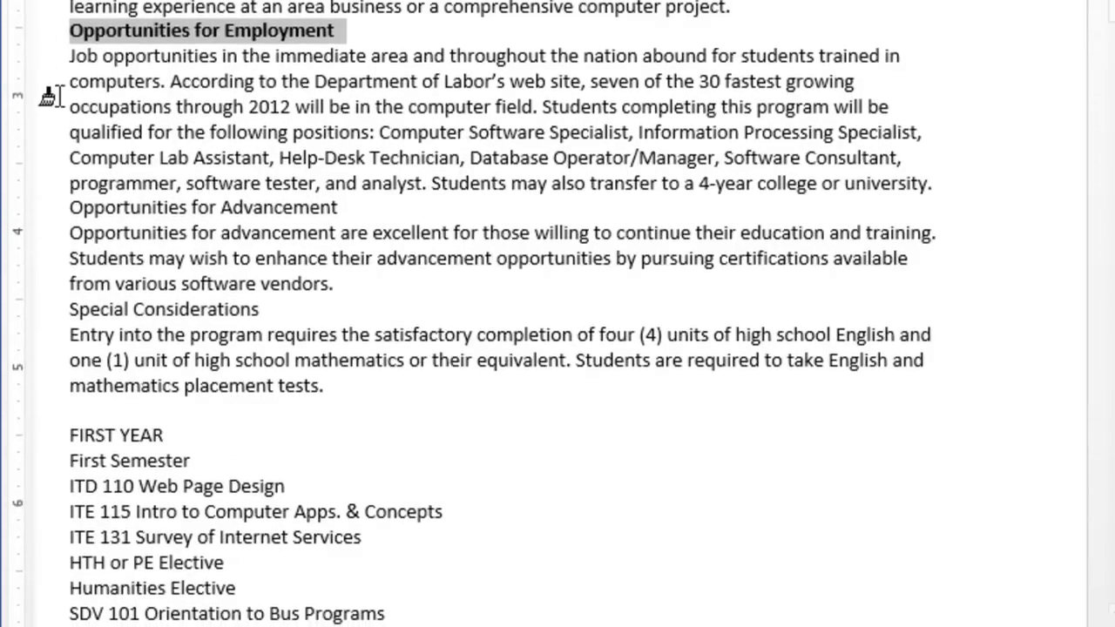
left_click(50, 213)
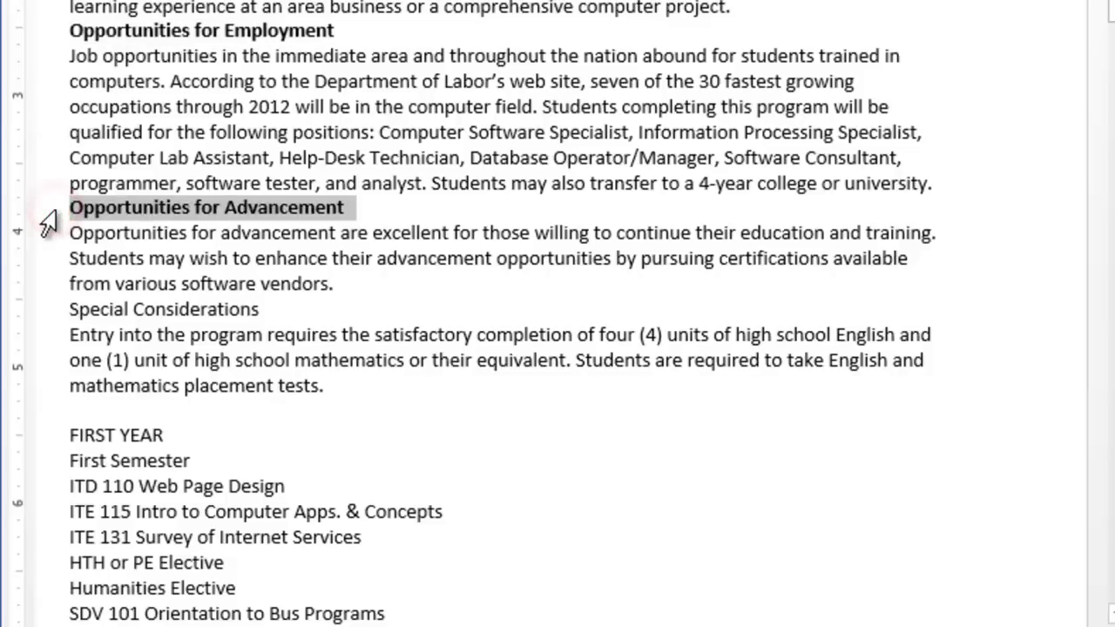
left_click(50, 316)
key("ctrl+b")
Make the "FIRST YEAR", "First Semester" and "Second Semester" headings bold.
left_click_drag(47, 433, 43, 462)
key("ctrl+b")
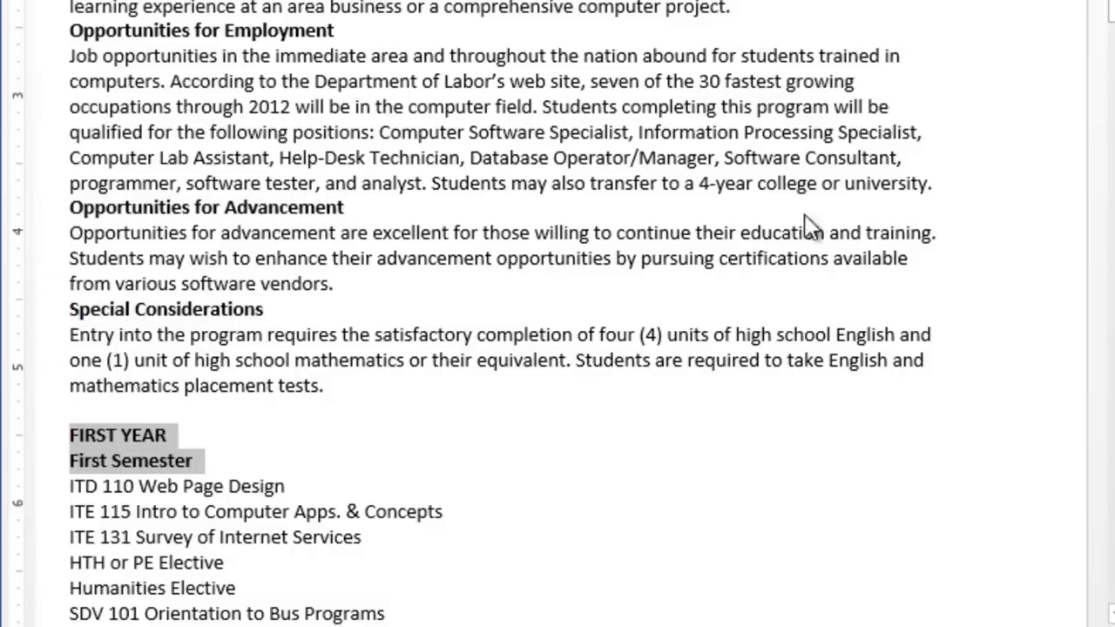
scroll(1112, 12, "down", 1)
scroll(557, 314, "down", 5)
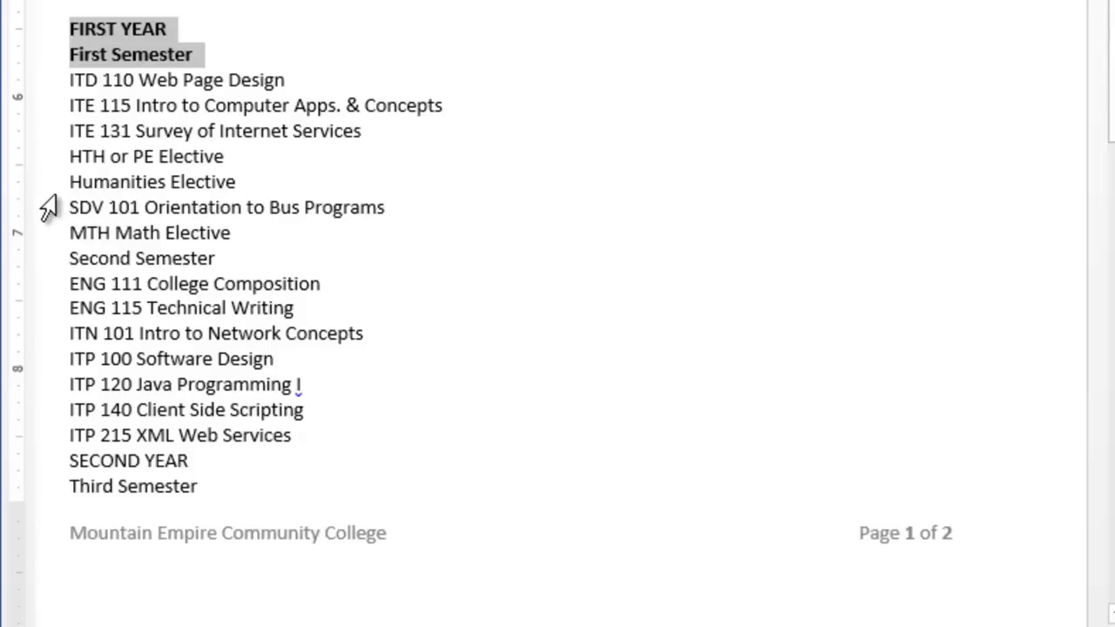
left_click(26, 262)
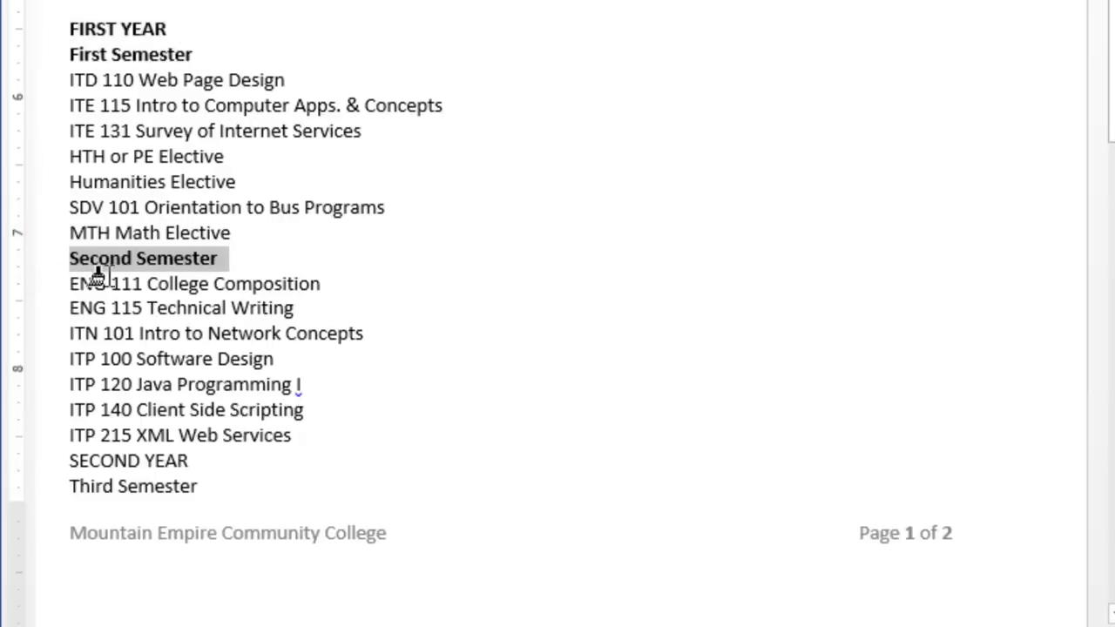
Make the "Graduation" and "Fourth Semester" headings on the second page bold.
left_click_drag(1111, 36, 1112, 106)
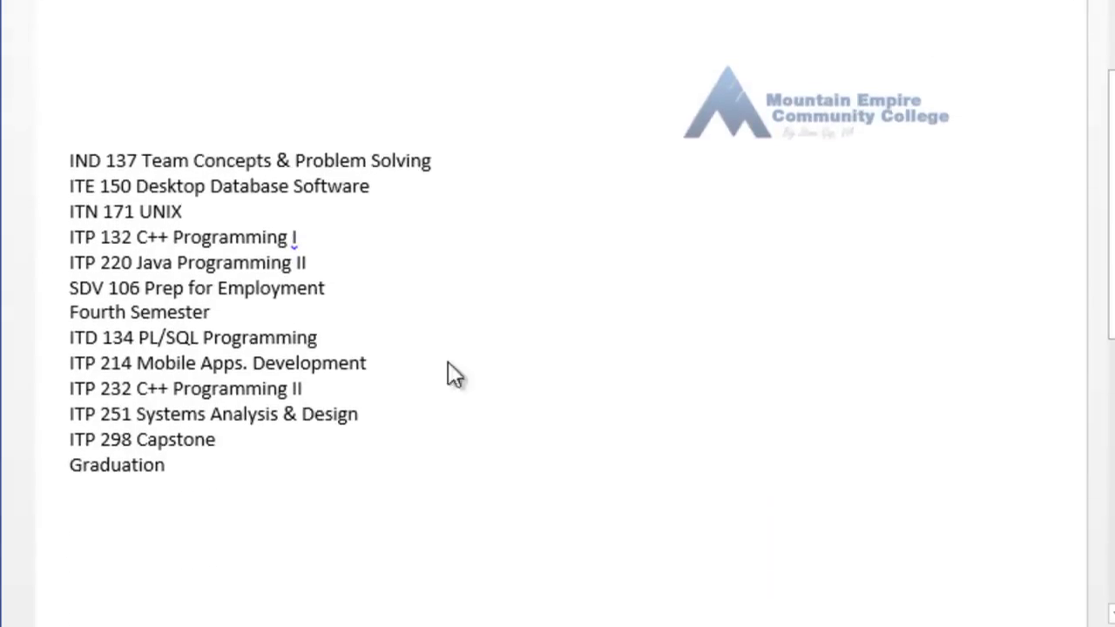
left_click(42, 469)
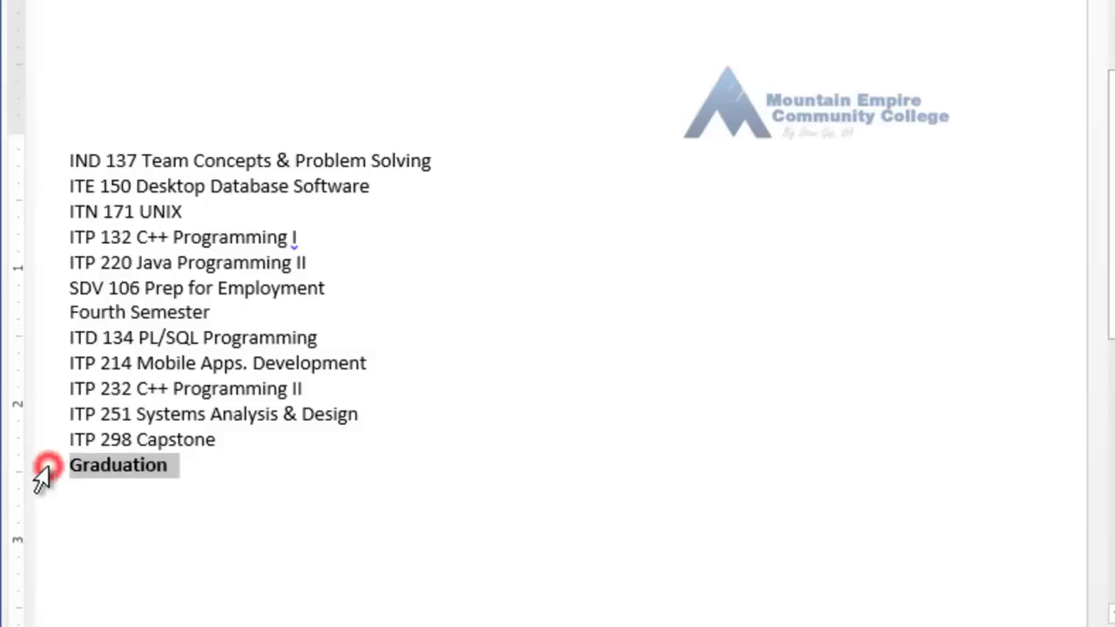
left_click(40, 313)
key("ctrl+b")
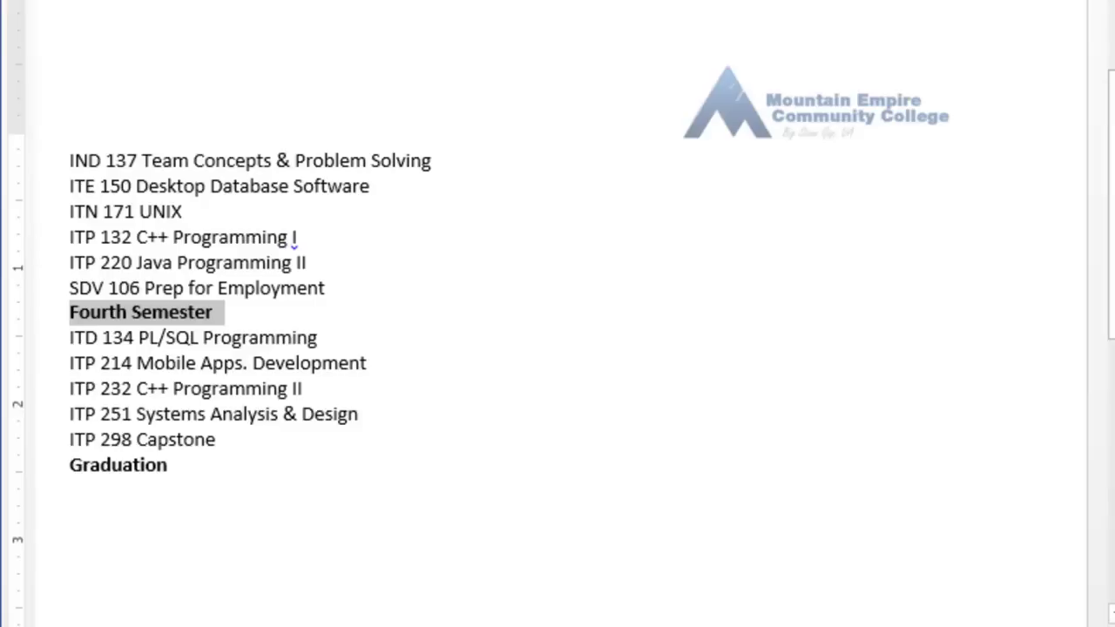
Make the "SECOND YEAR" and "Third Semester" headings at the end of the first page bold.
scroll(42, 113, "up", 6)
left_click(47, 136)
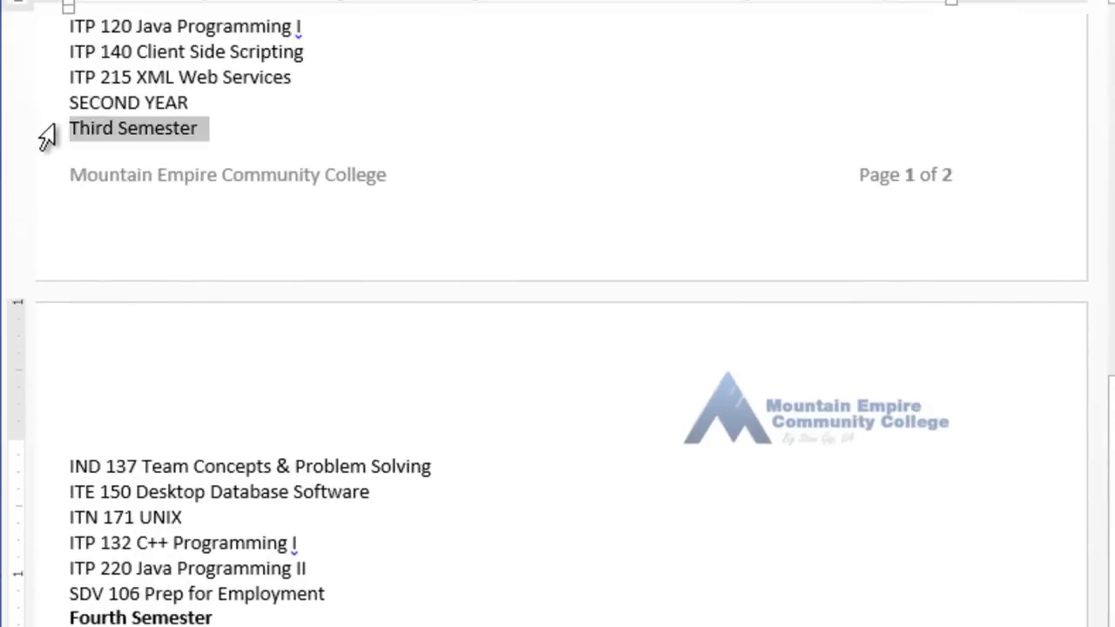
key("shift+Up")
key("ctrl+b")
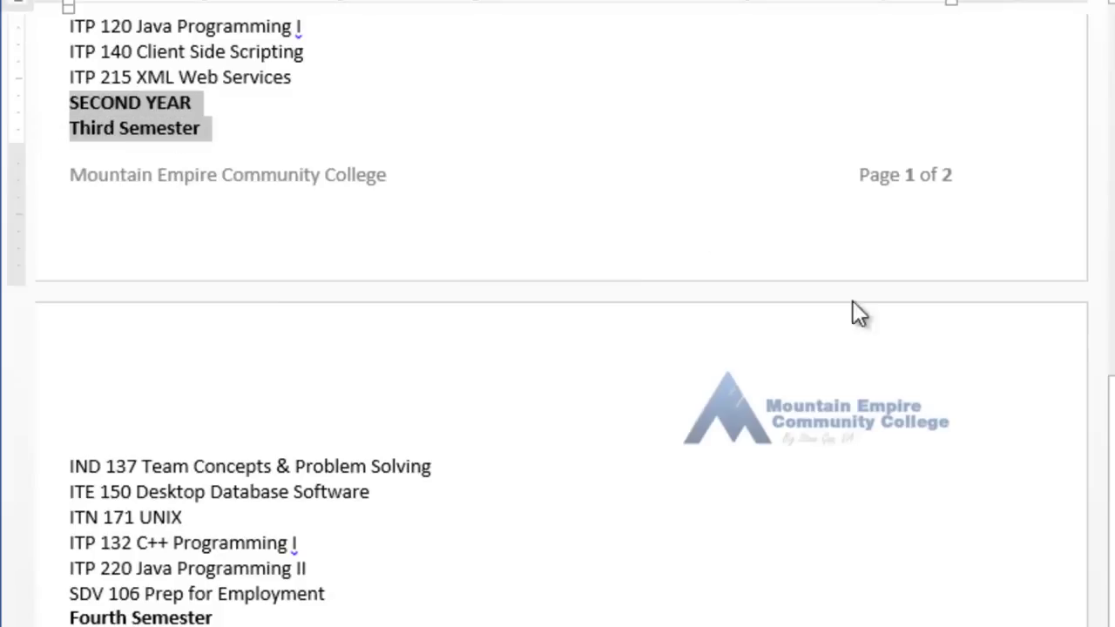
Check the sample solution in the instructions document and lay out WordLabFive.docx from "About Our Program" to the end in two columns.
left_click_drag(1110, 462, 1102, 74)
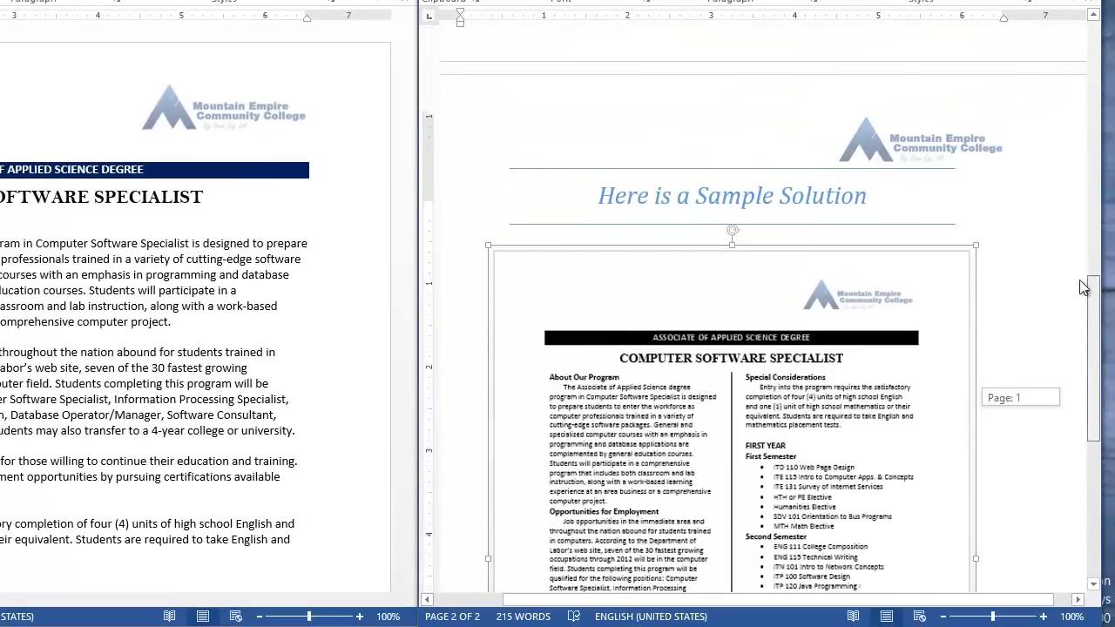
left_click_drag(1083, 287, 1070, 182)
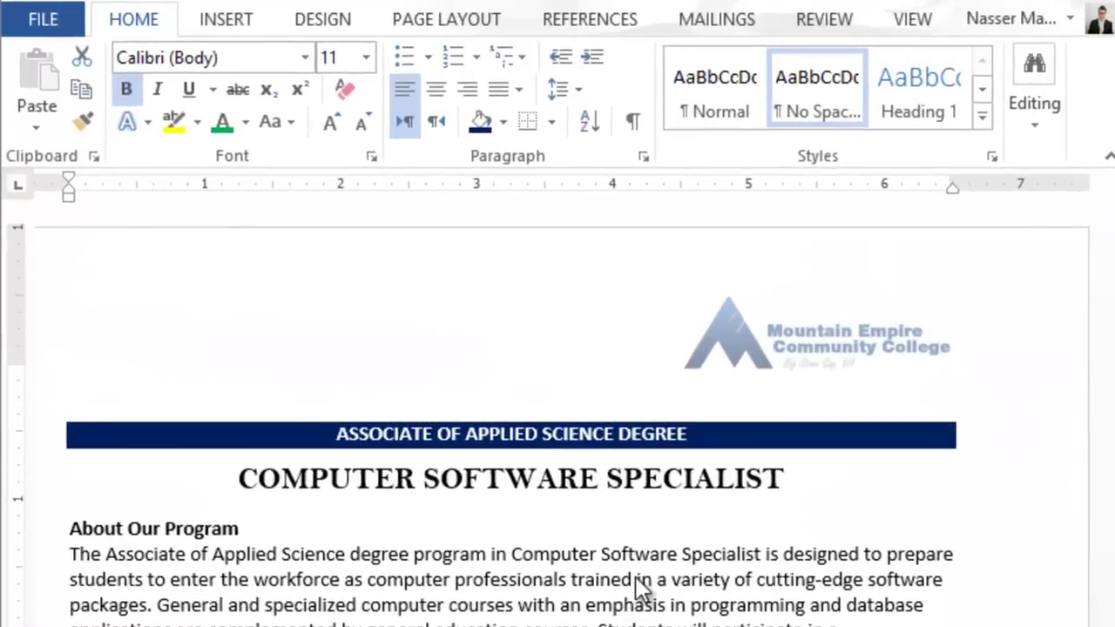
left_click(77, 527)
left_click_drag(77, 528, 157, 625)
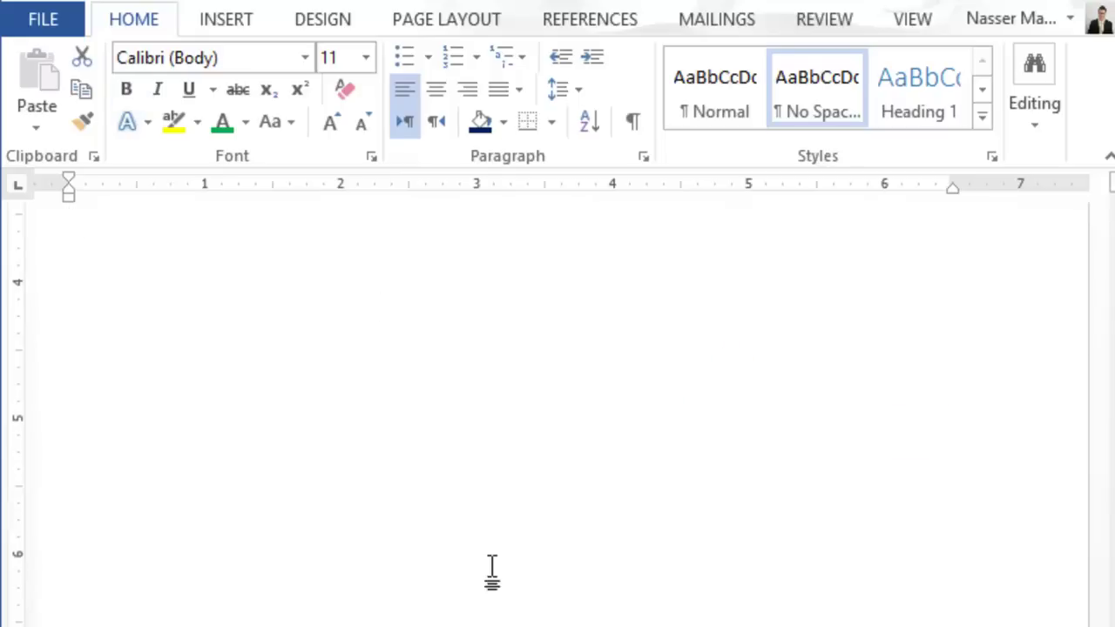
left_click(444, 21)
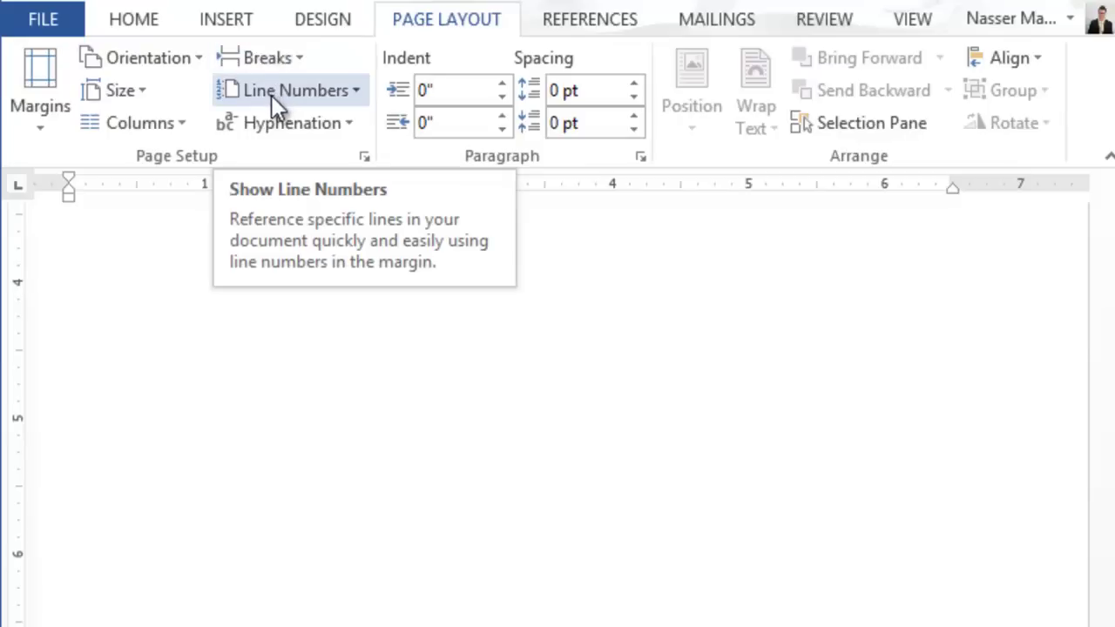
left_click(185, 123)
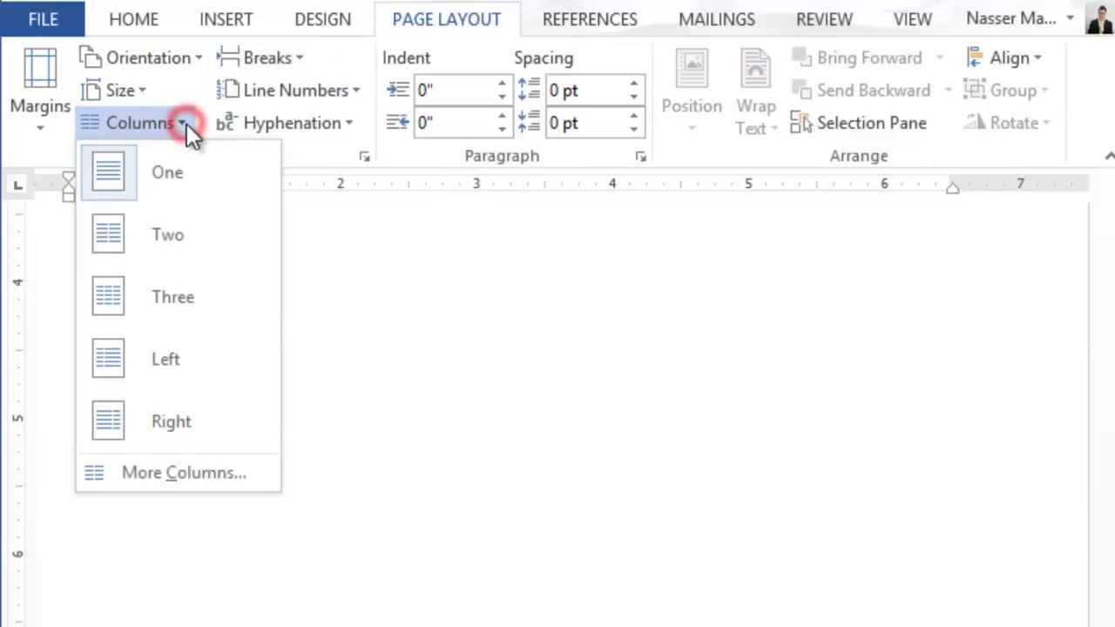
left_click(182, 236)
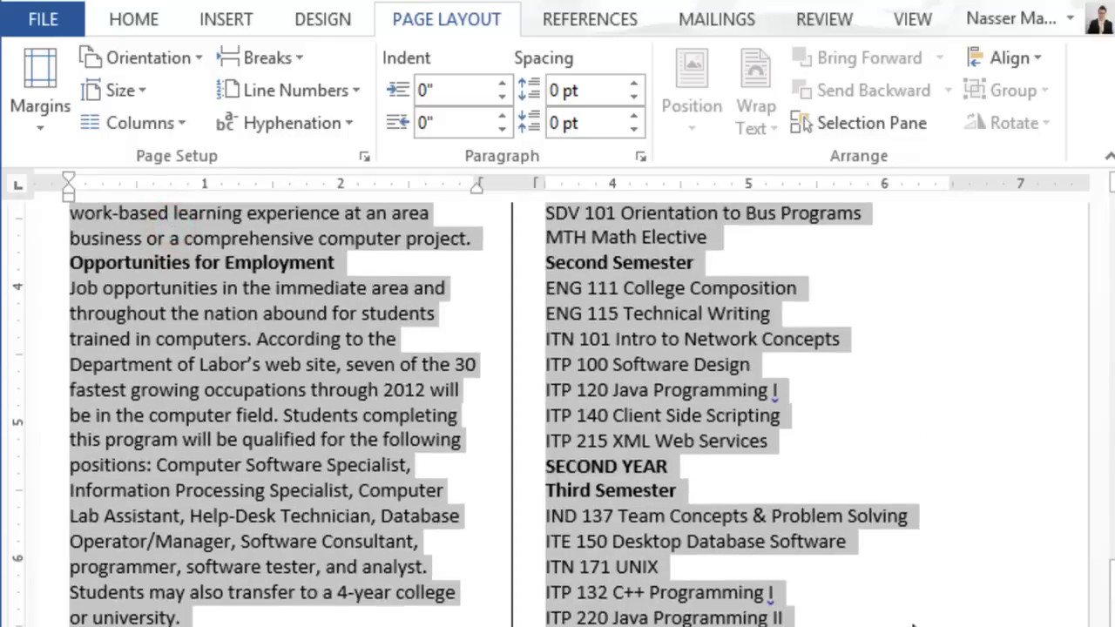
Check the Two preset and the Line between option in the column settings of the selected text.
scroll(1093, 357, "up", 7)
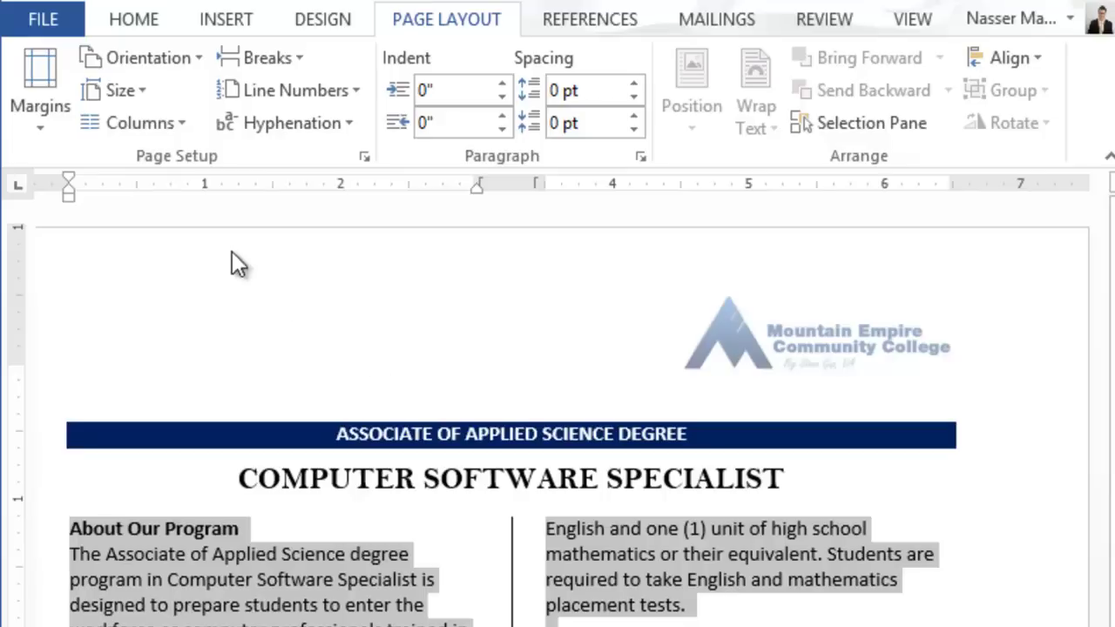
left_click(173, 127)
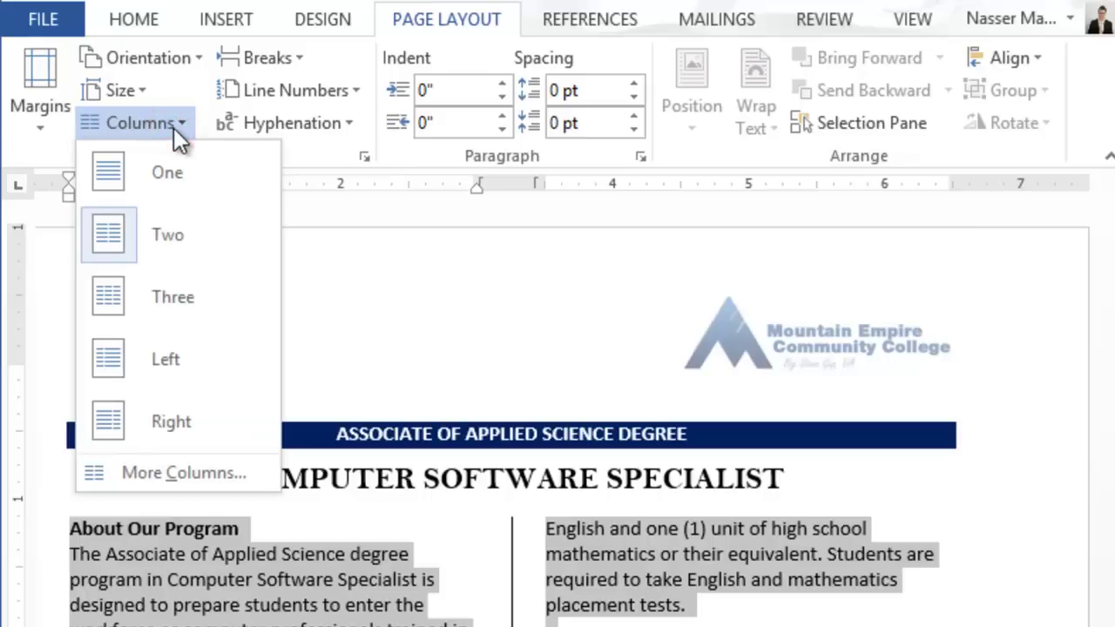
left_click(173, 469)
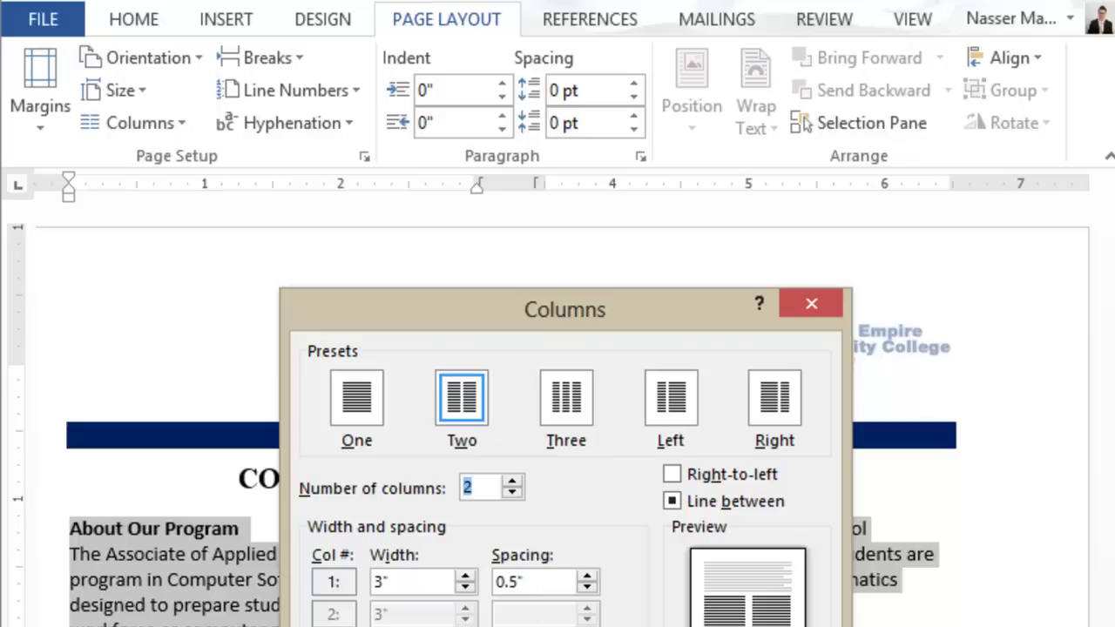
key("Return")
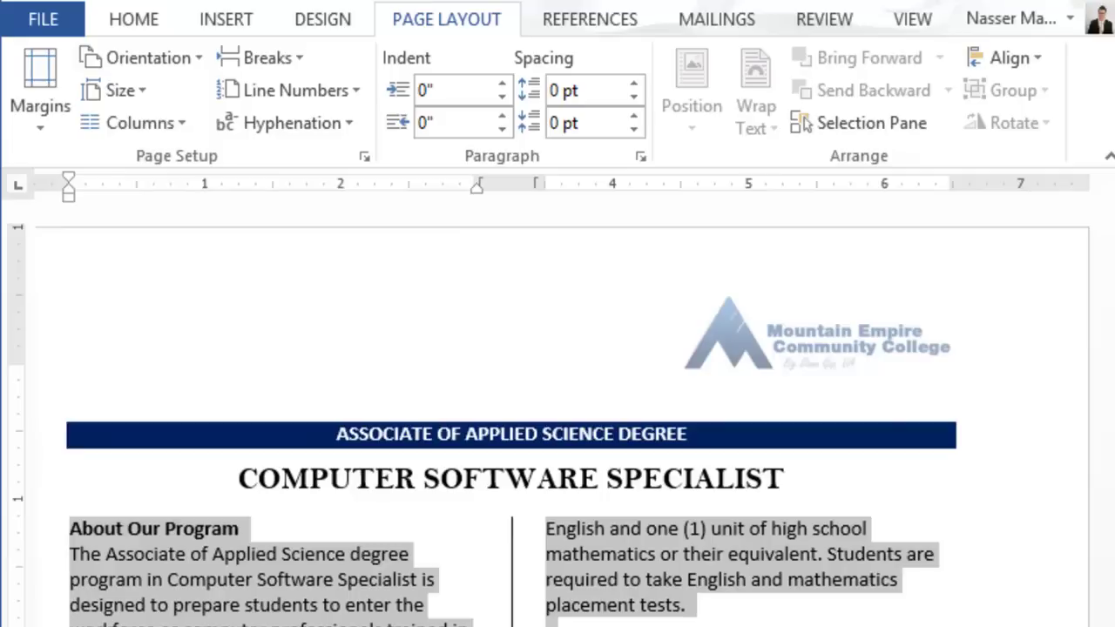
key("Left")
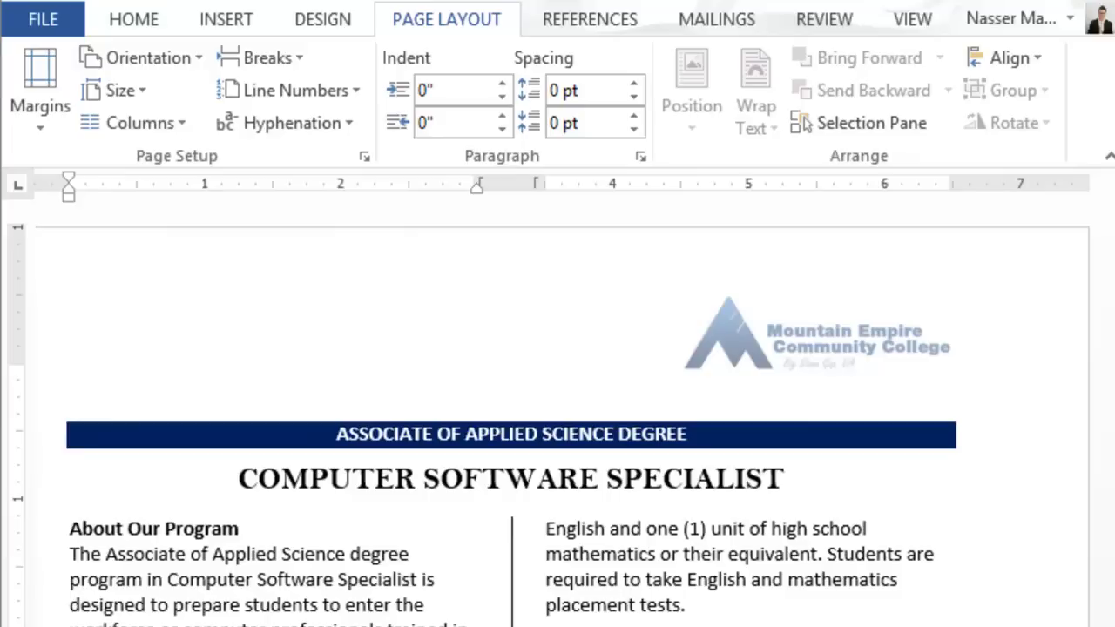
Set the line spacing of all text from "About Our Program" to the end of the document to 1.0.
left_click(70, 530)
left_click_drag(71, 529, 609, 626)
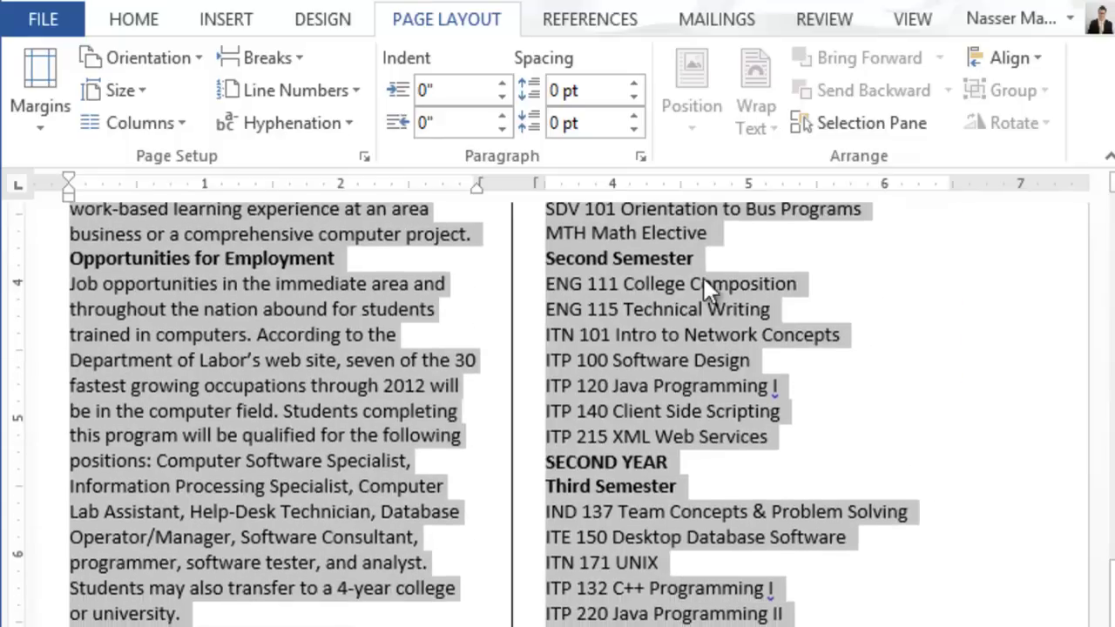
left_click(159, 24)
left_click(579, 92)
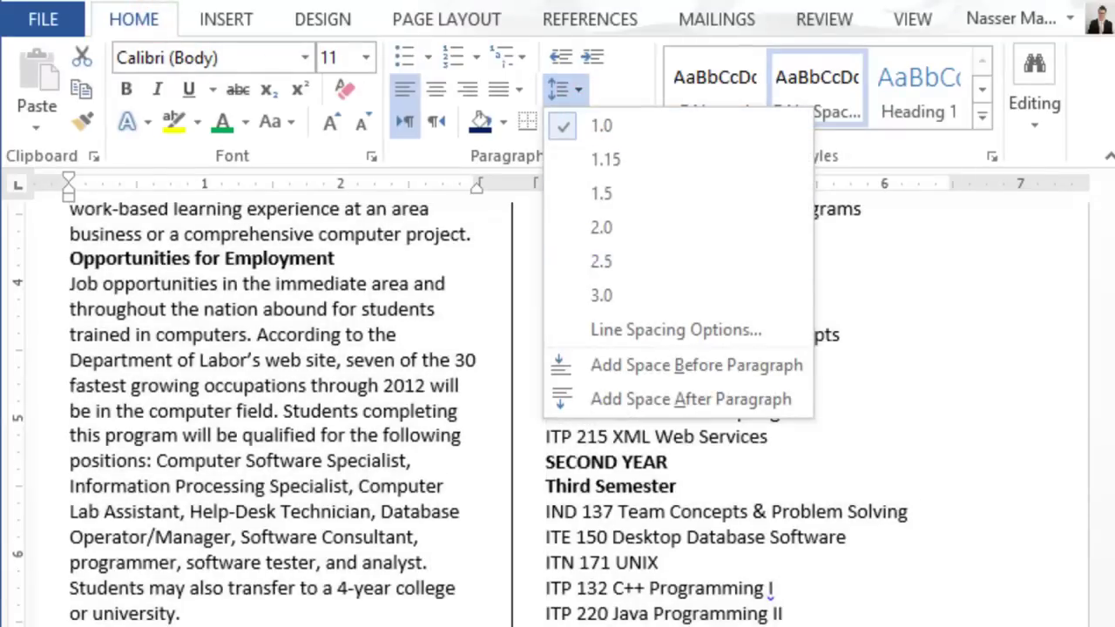
left_click(601, 126)
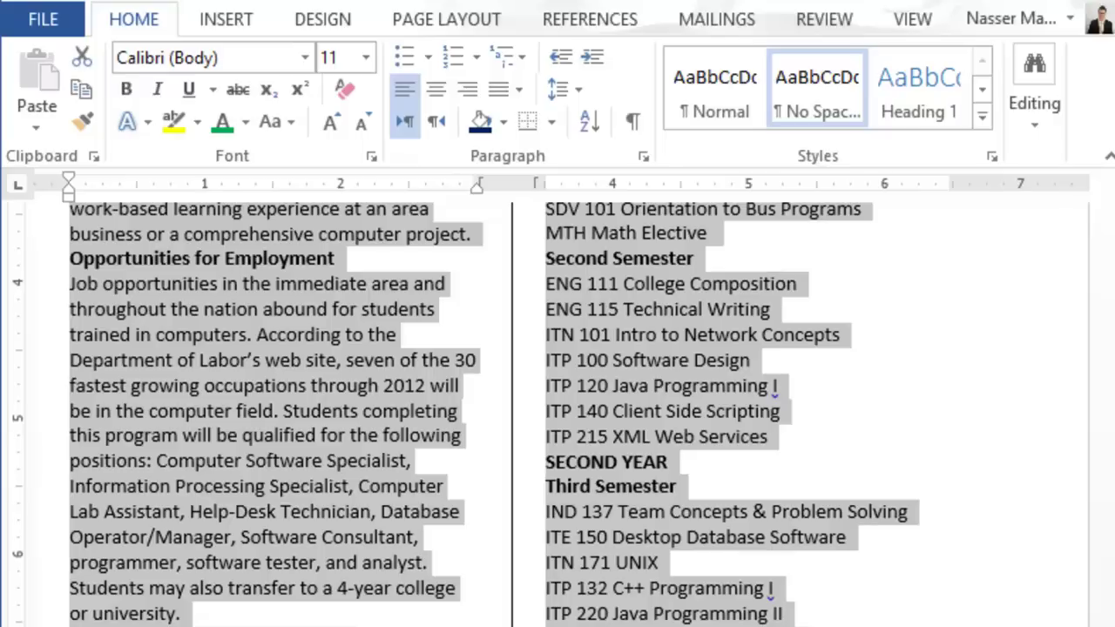
key("Left")
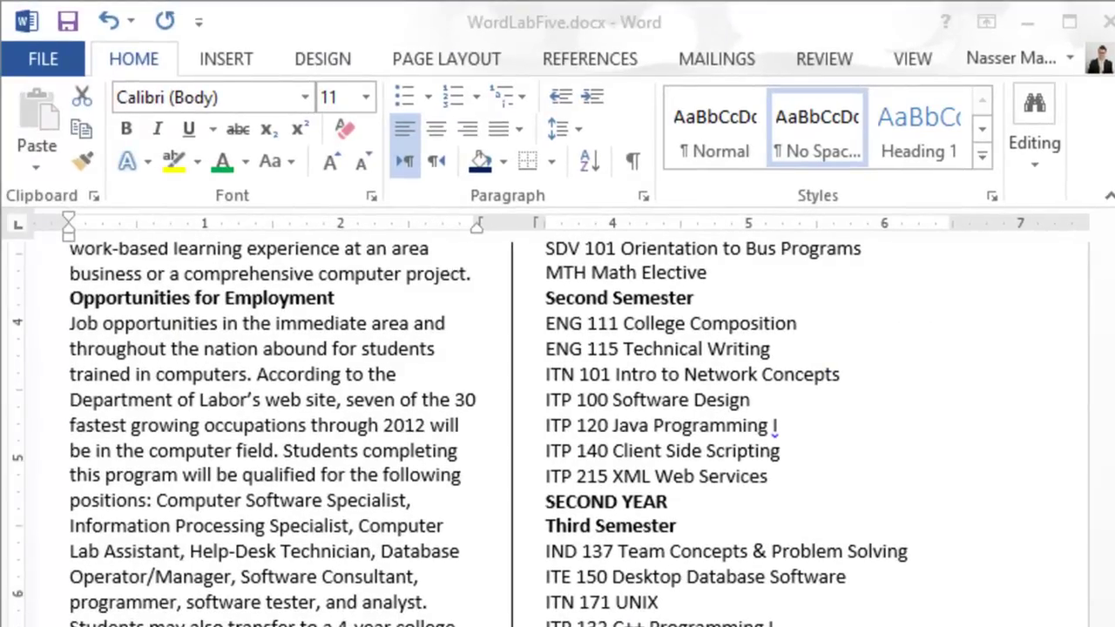
Give the paragraph under "About Our Program" a first-line indent of 0.25" and justify it.
key("ctrl+a")
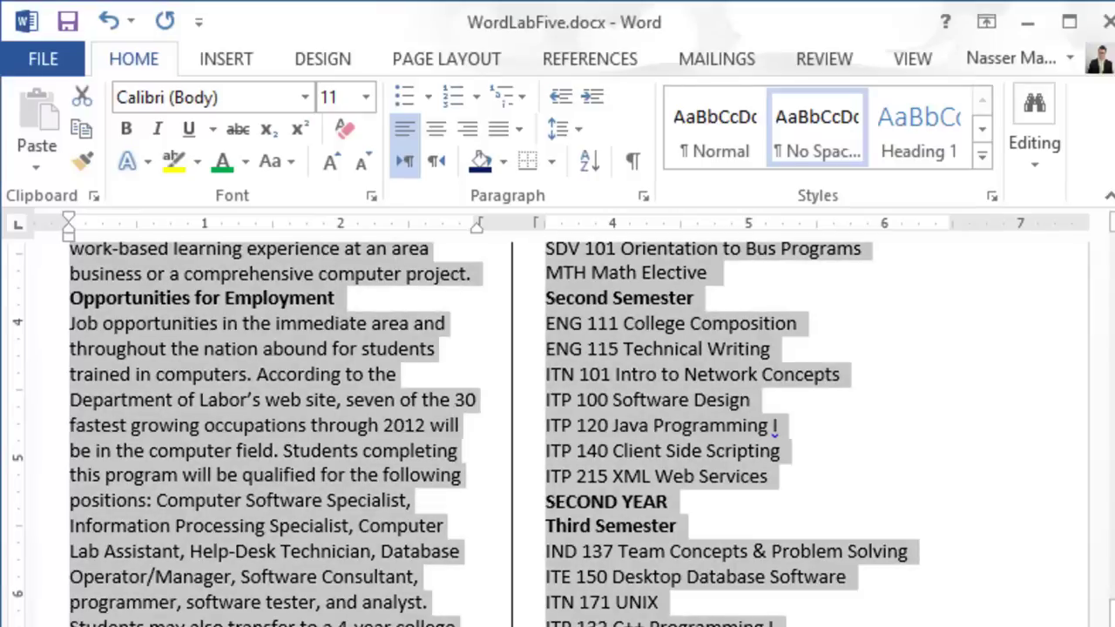
scroll(1096, 603, "up", 4)
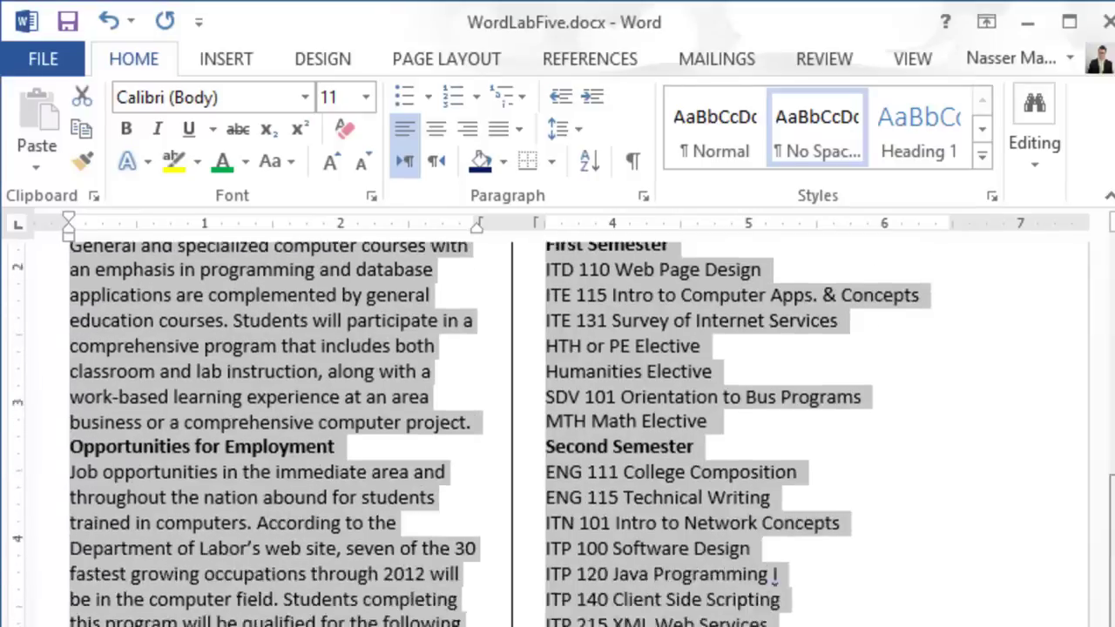
scroll(1096, 603, "up", 2)
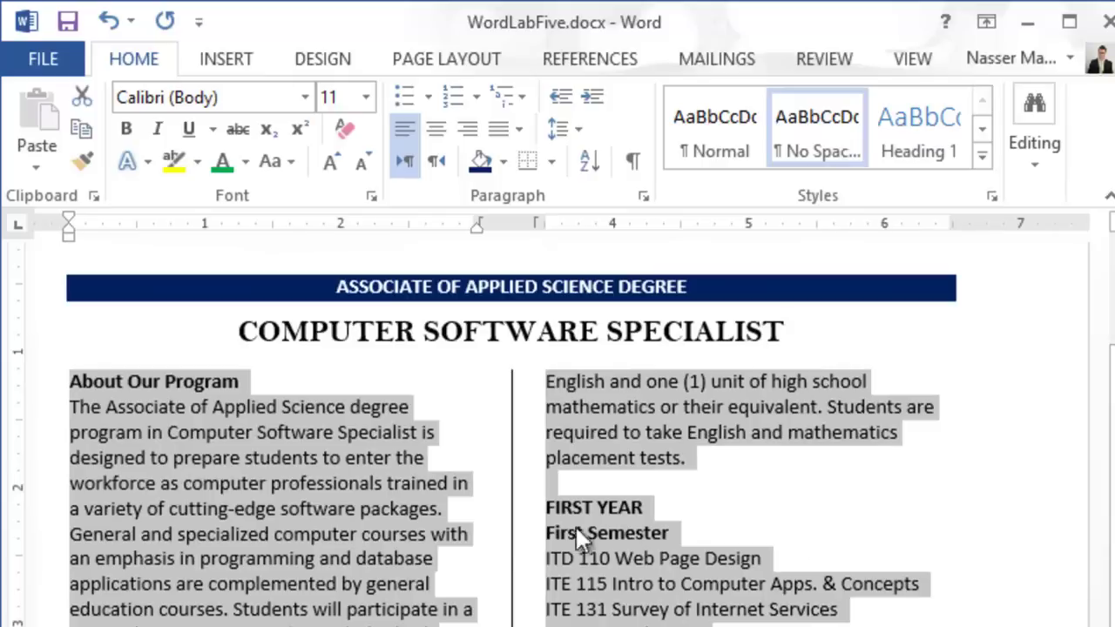
left_click(299, 481)
left_click_drag(68, 407, 470, 620)
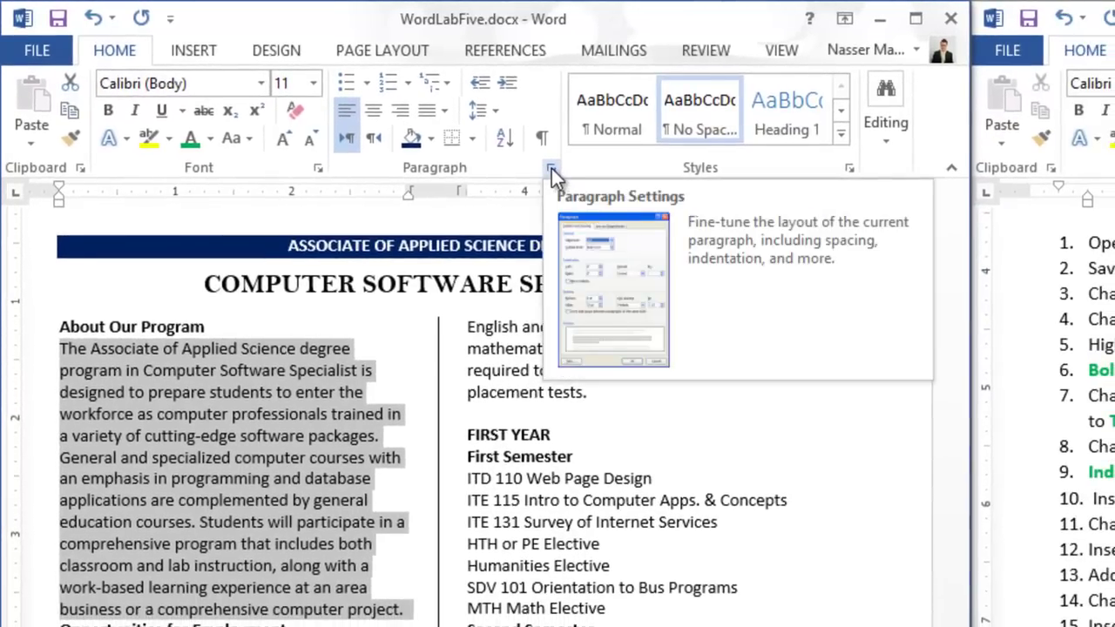
left_click(552, 168)
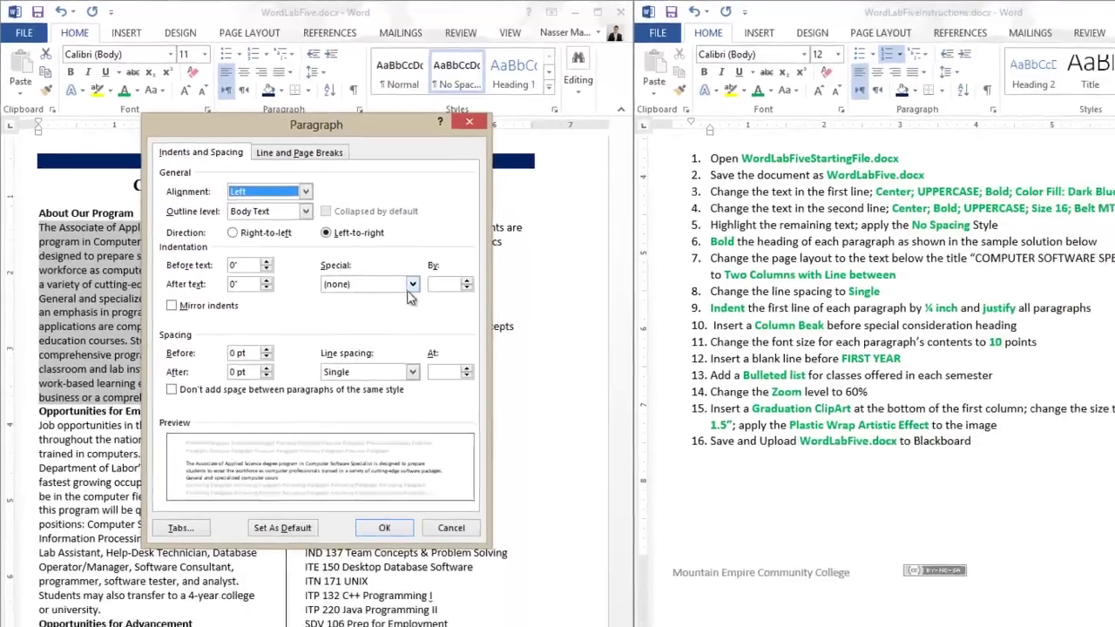
left_click(632, 436)
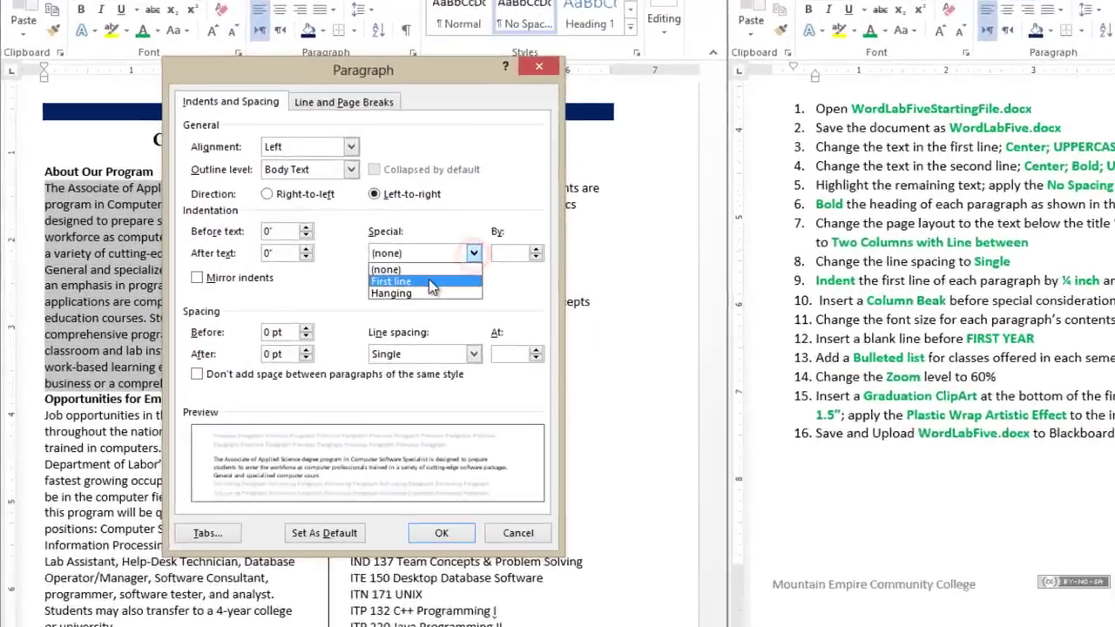
left_click(429, 281)
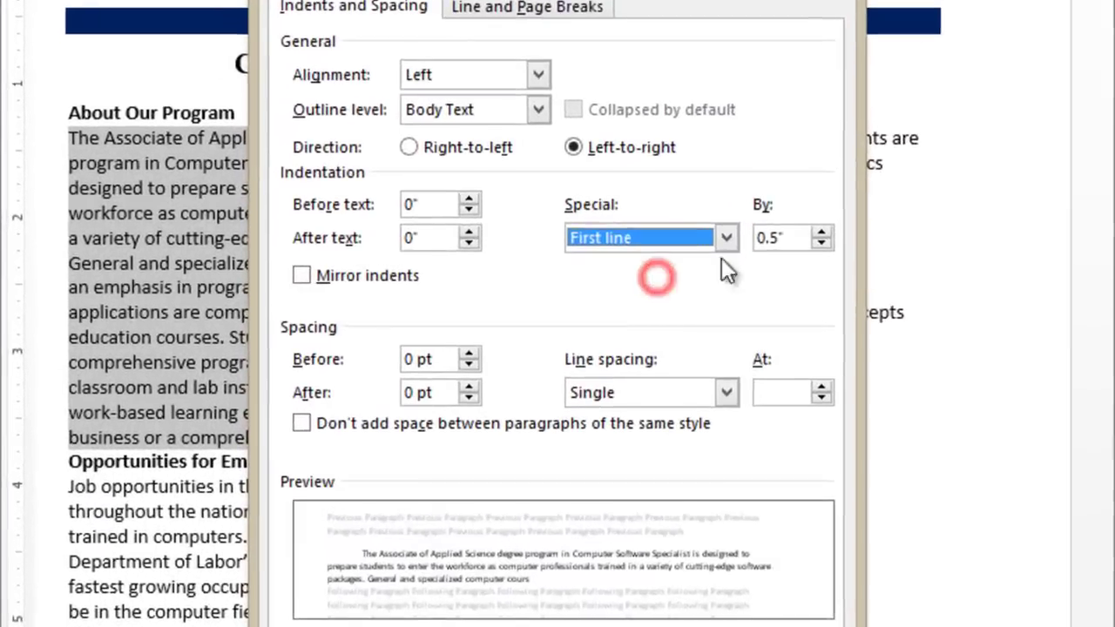
double_click(513, 251)
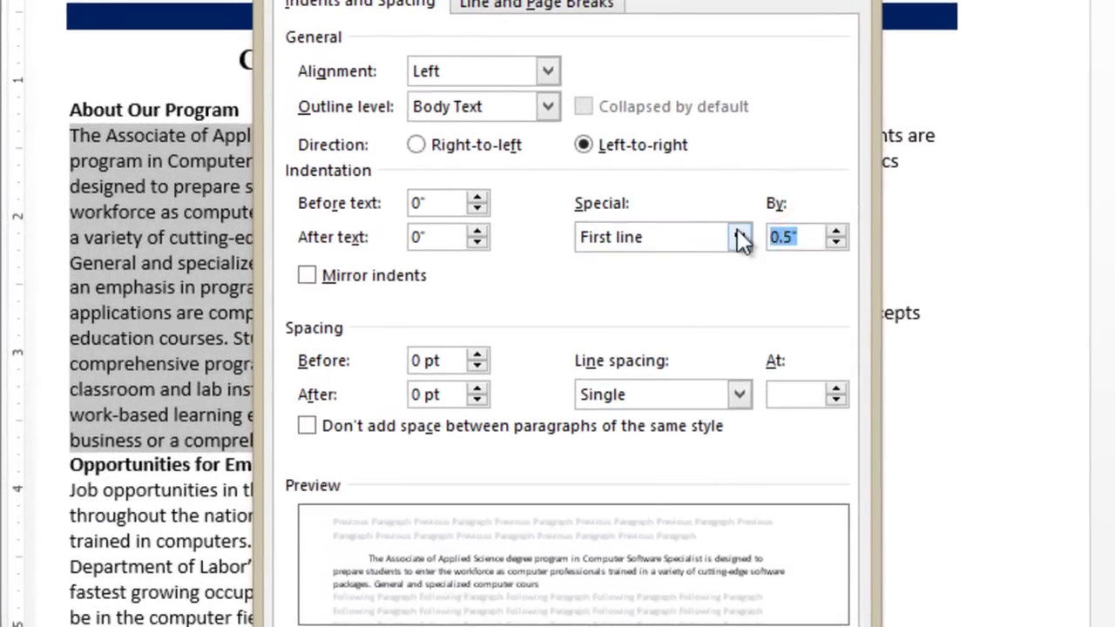
type(".25")
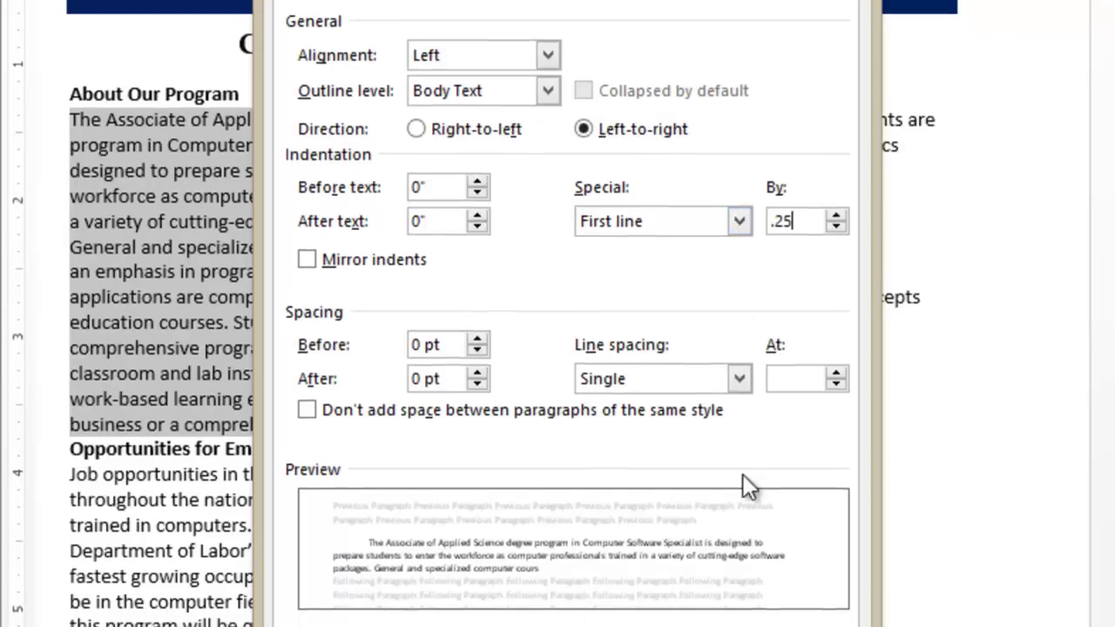
left_click(682, 584)
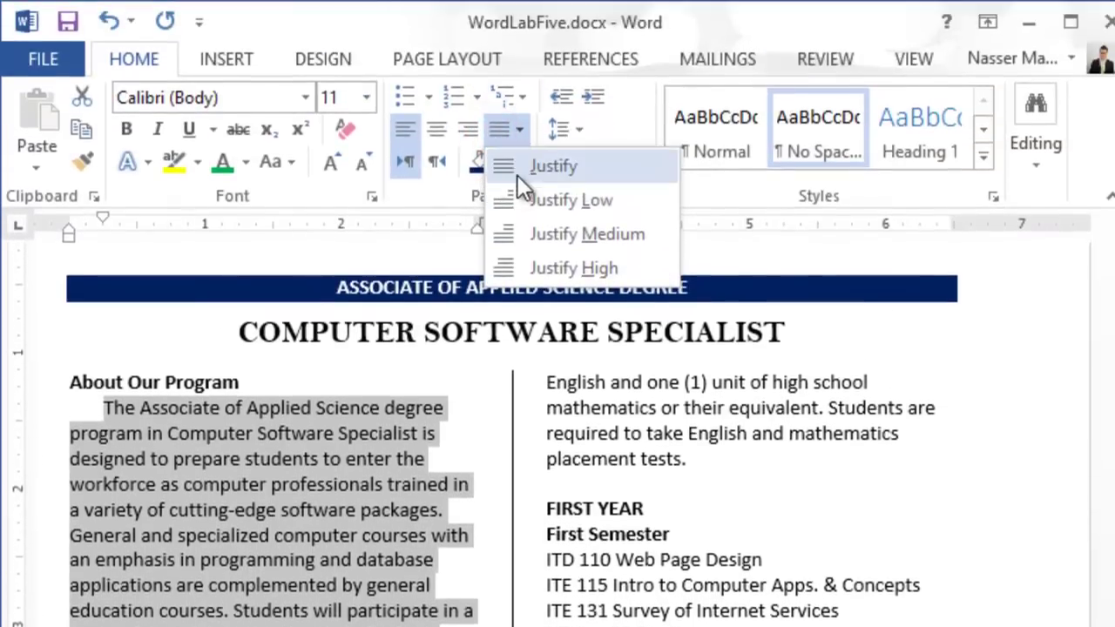
left_click(519, 172)
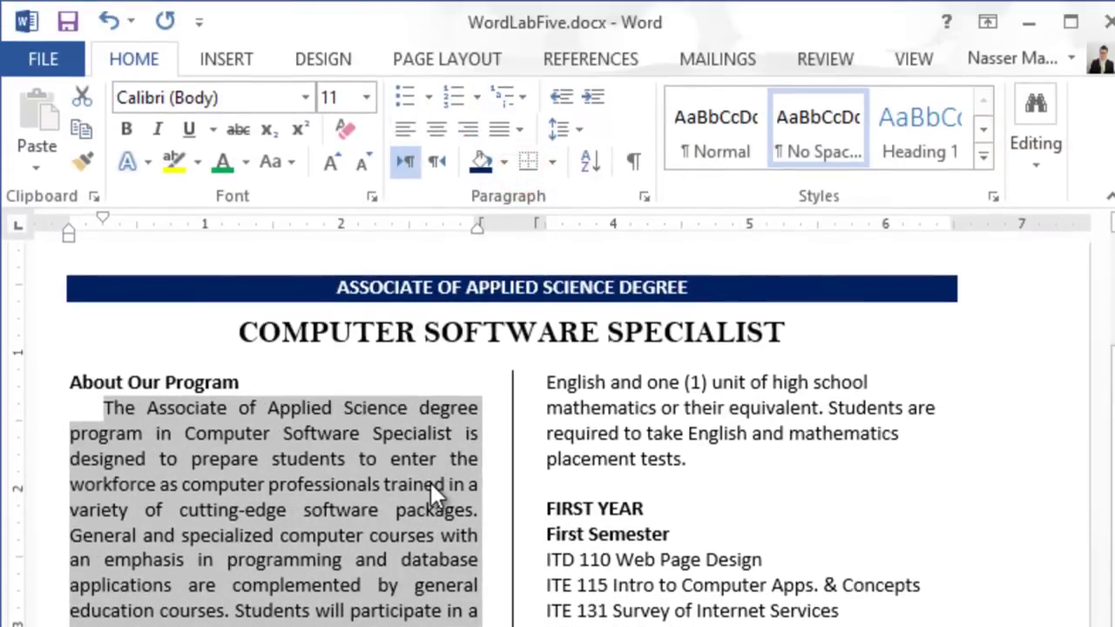
Copy the "About Our Program" paragraph's formatting to the paragraphs under "Opportunities for Employment", "Opportunities for Advancement" and "Special Considerations".
left_click(85, 162)
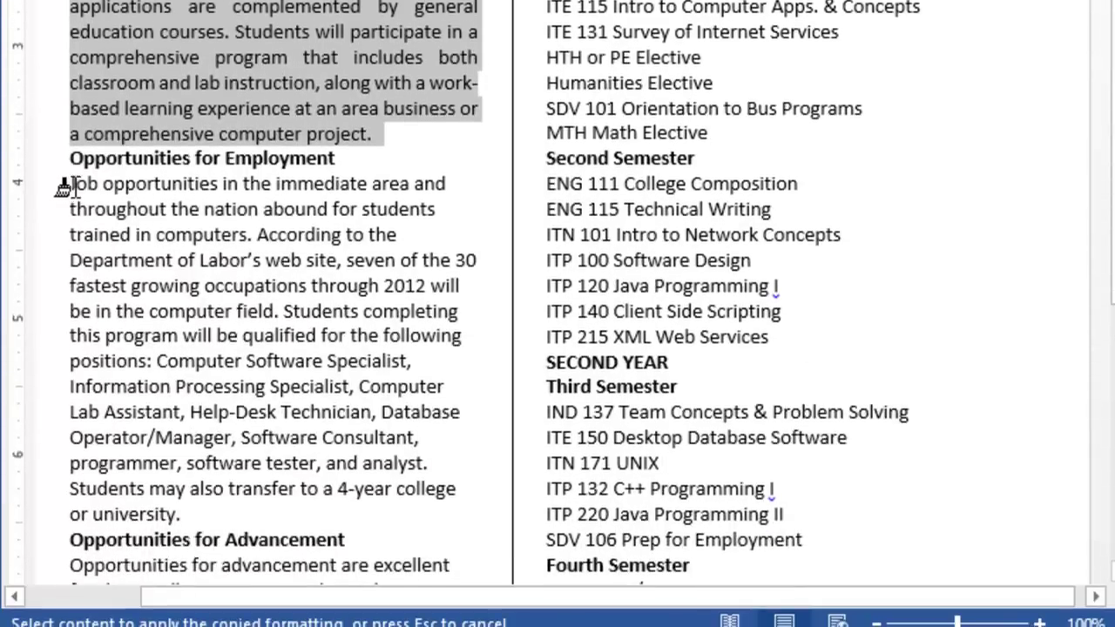
mouse_move(69, 185)
left_mouse_down()
mouse_move(130, 219)
mouse_move(249, 378)
mouse_move(308, 479)
mouse_move(318, 518)
left_mouse_up()
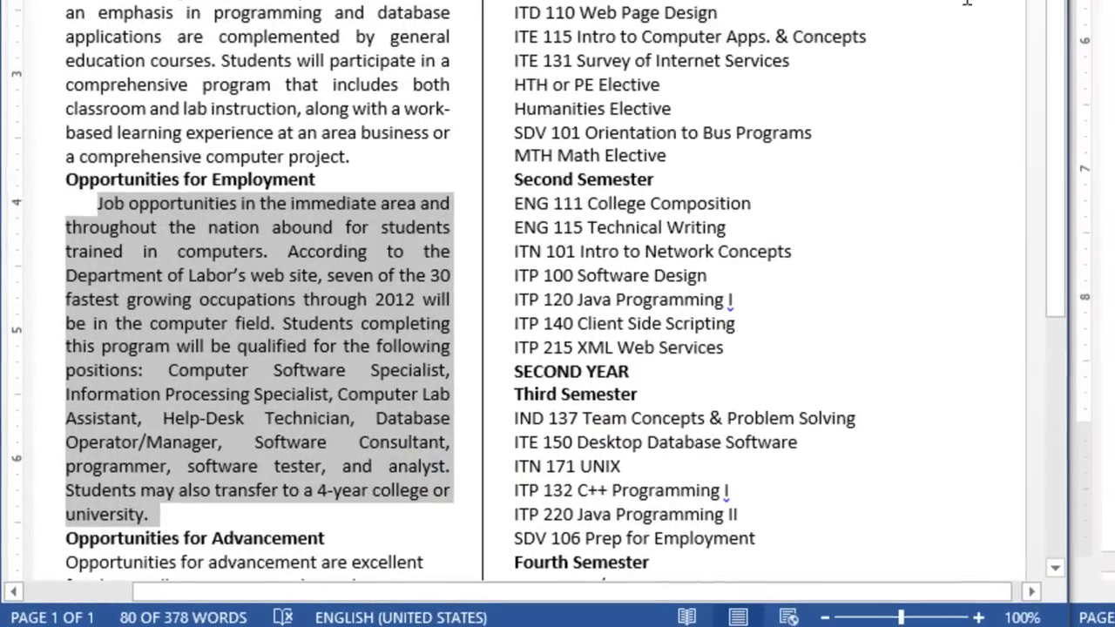
scroll(967, 3, "down", 4)
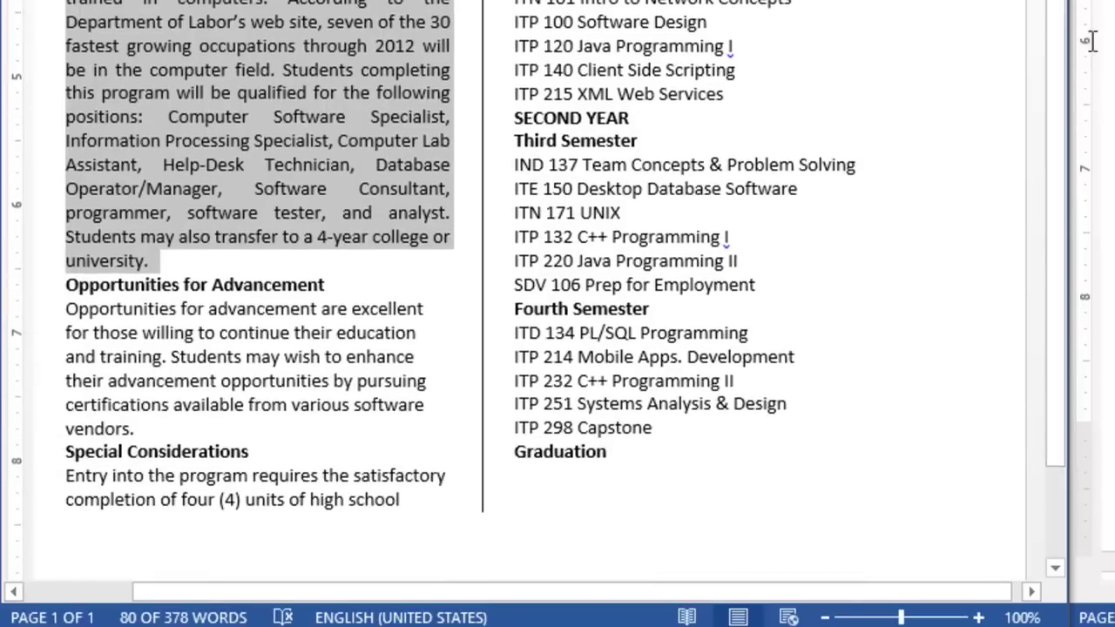
left_click_drag(65, 311, 261, 423)
left_click(185, 59)
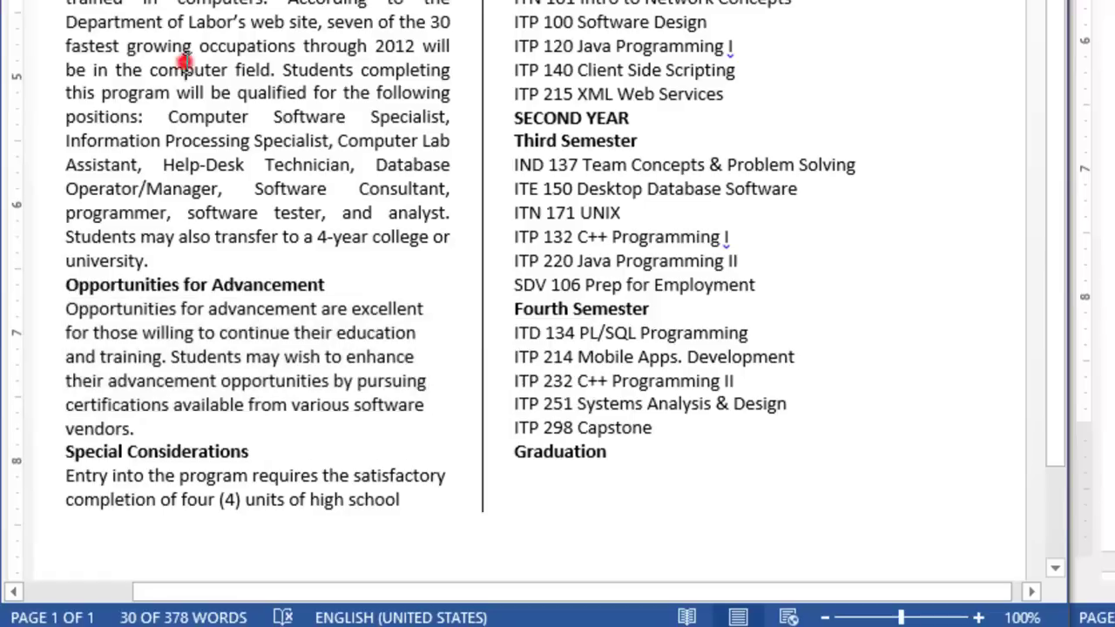
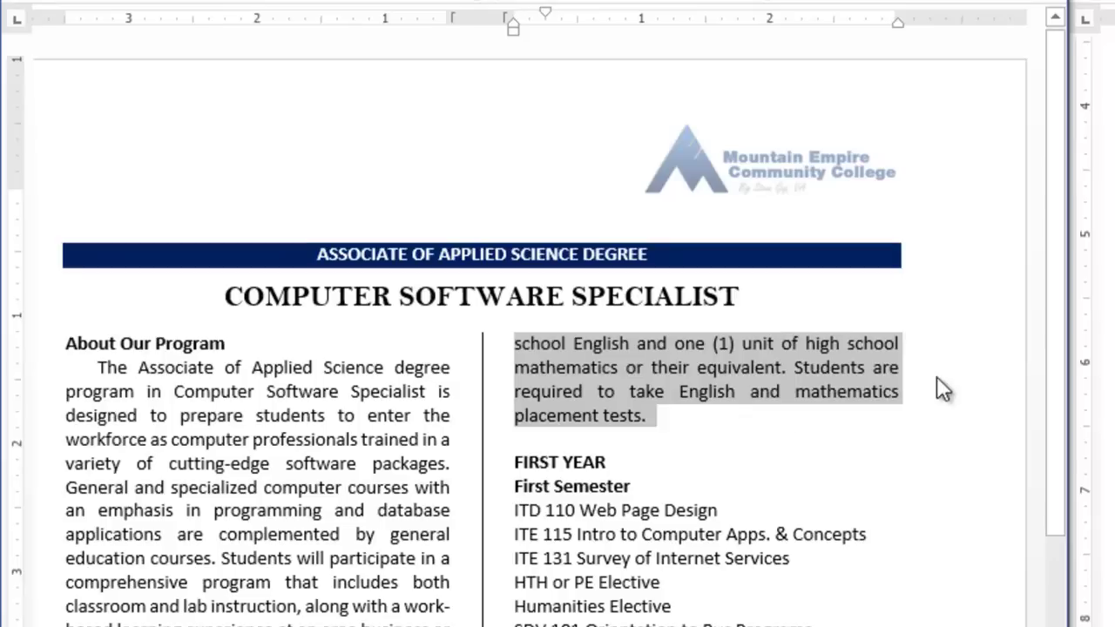
left_click_drag(1061, 274, 1095, 448)
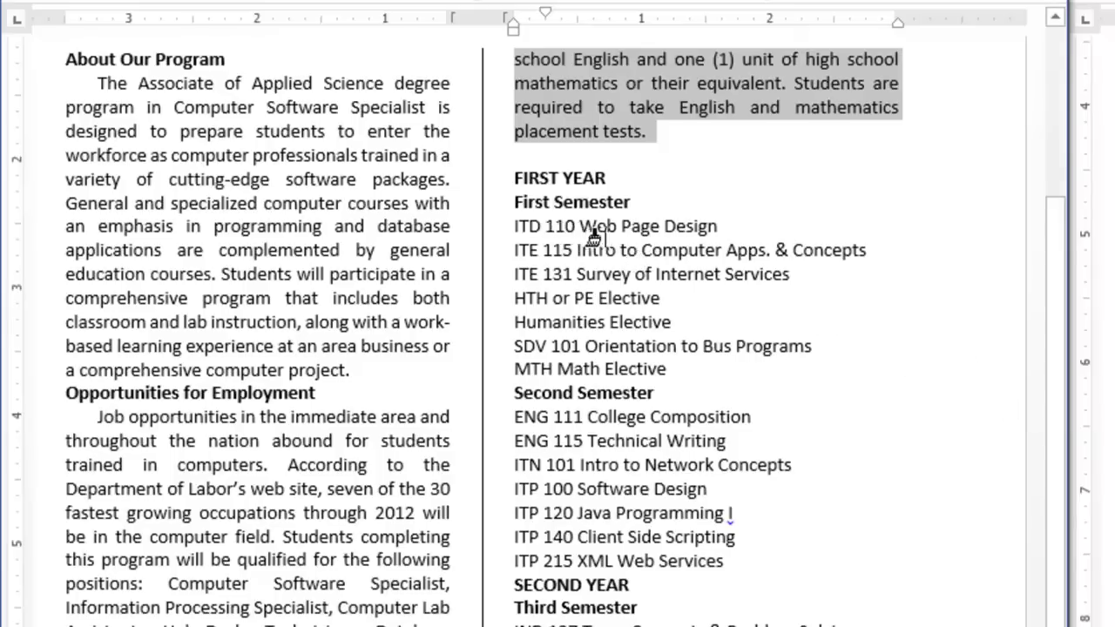
key("Escape")
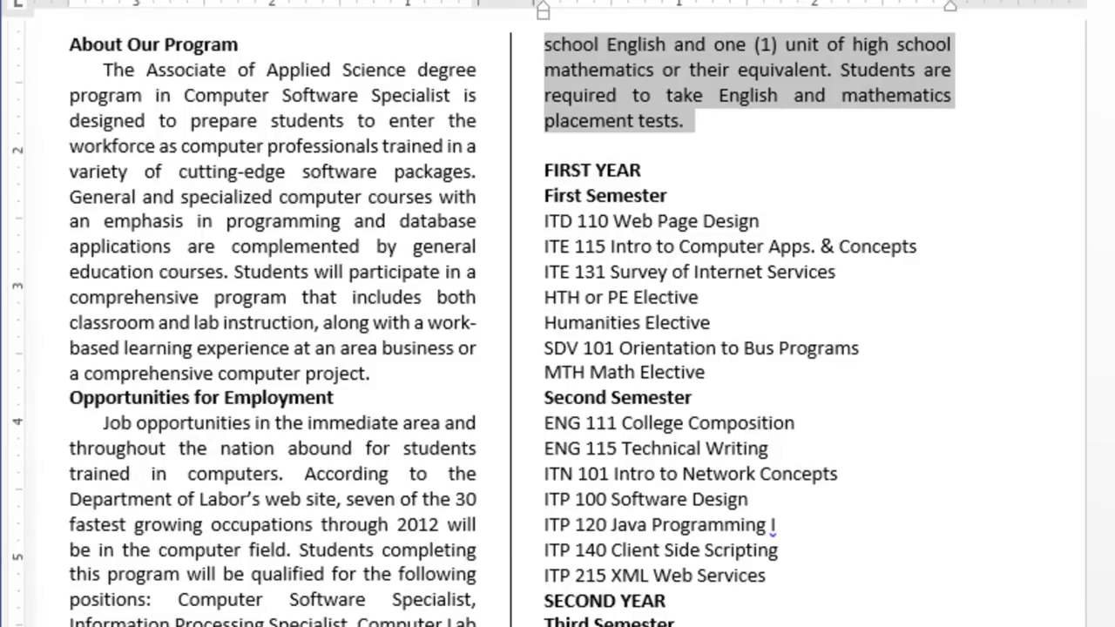
Check the indented paragraphs in WordLabFive.docx and reword instruction 9 in the instructions document to "the first line of the first four paragraph".
key("Right")
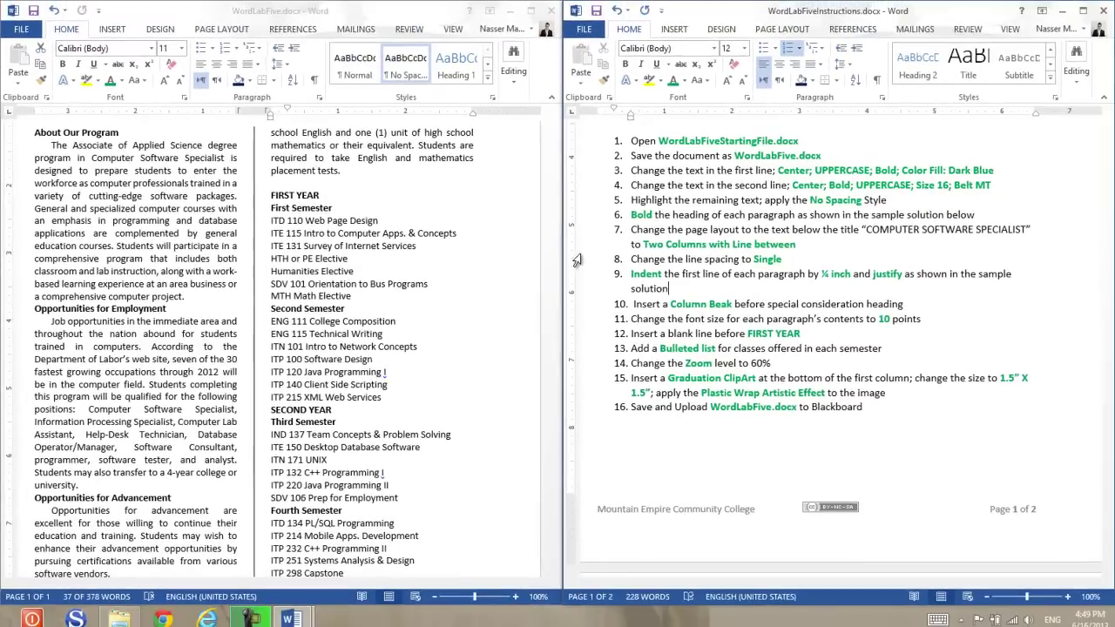
left_click(486, 240)
left_click_drag(552, 222, 549, 349)
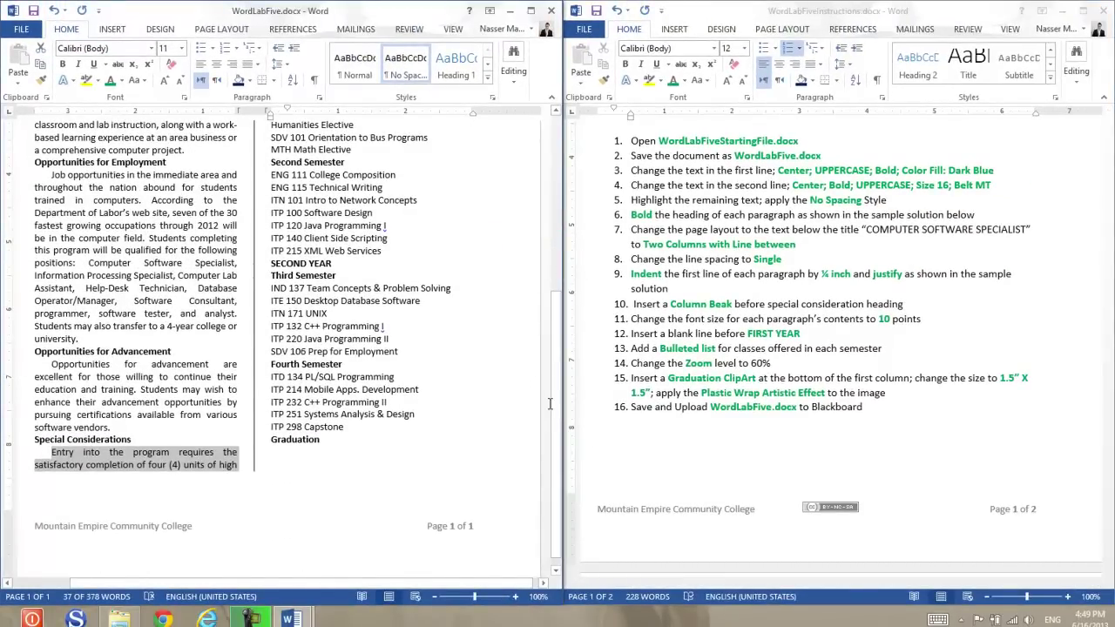
mouse_move(549, 403)
left_mouse_down()
mouse_move(538, 241)
mouse_move(546, 398)
mouse_move(548, 334)
mouse_move(557, 385)
left_mouse_up()
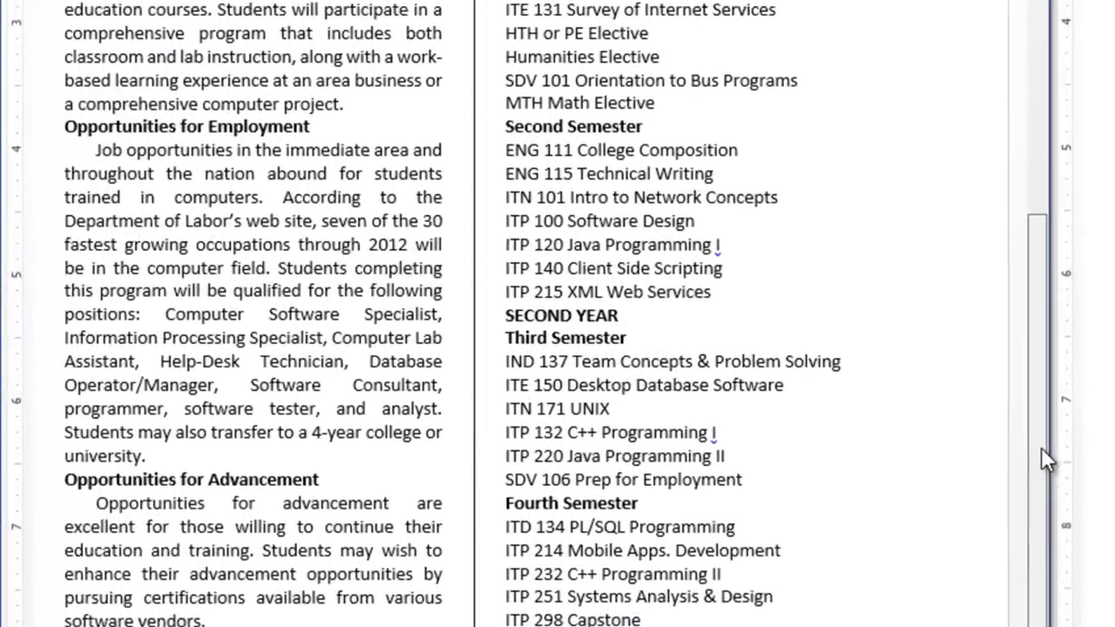
left_click_drag(1105, 466, 1087, 253)
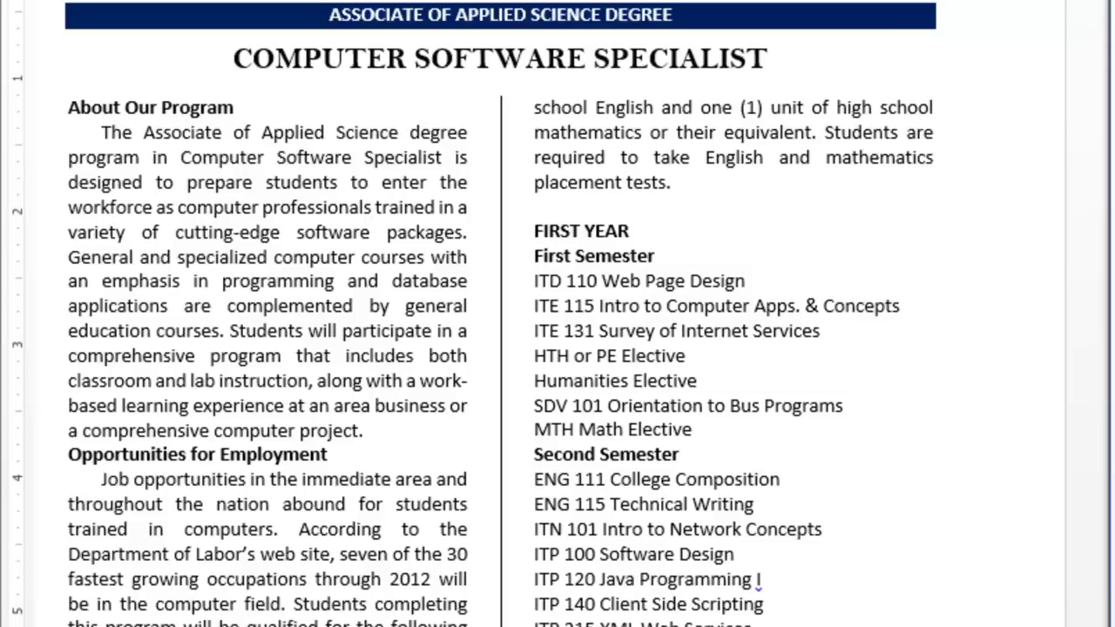
type("our")
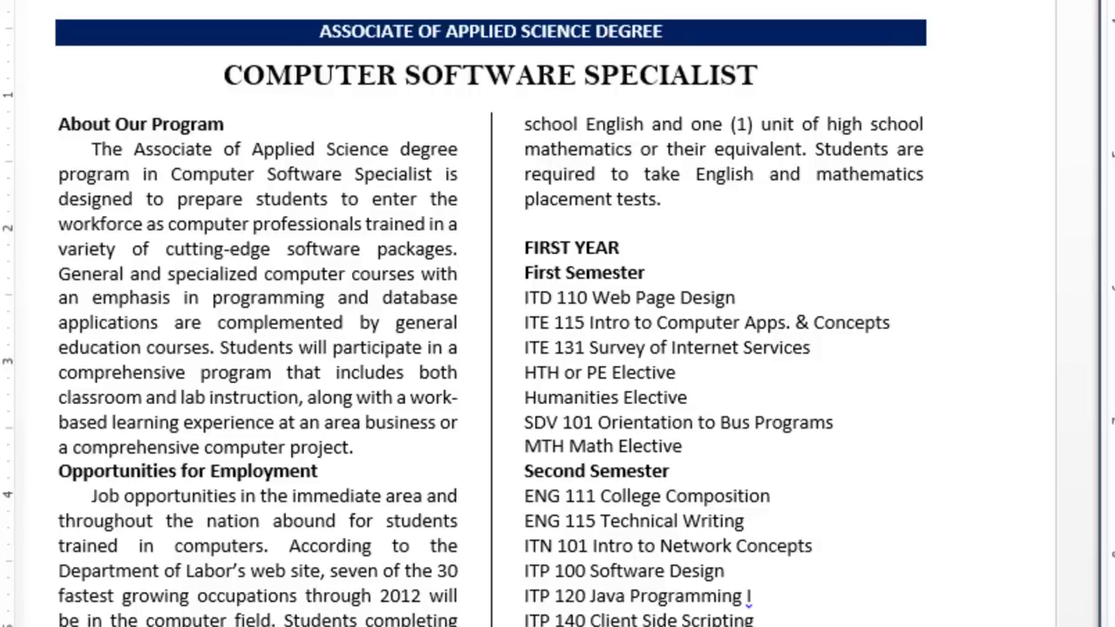
Insert a column break before the "Special Considerations" heading in WordLabFive.docx and check the layout of both columns.
triple_click(943, 145)
left_click_drag(1085, 106, 1100, 558)
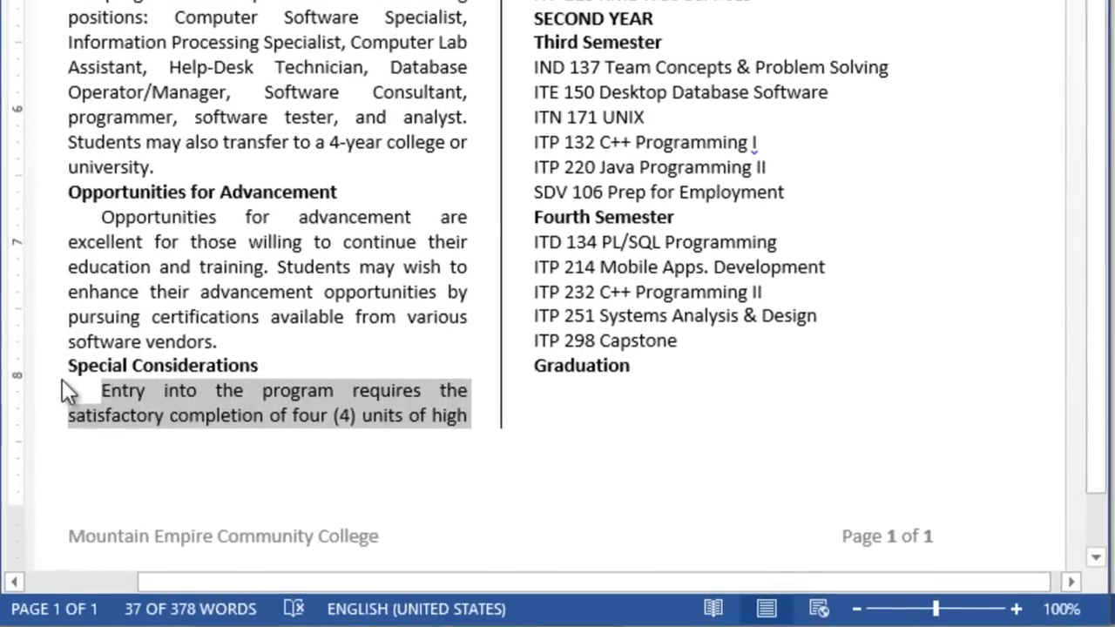
left_click(67, 366)
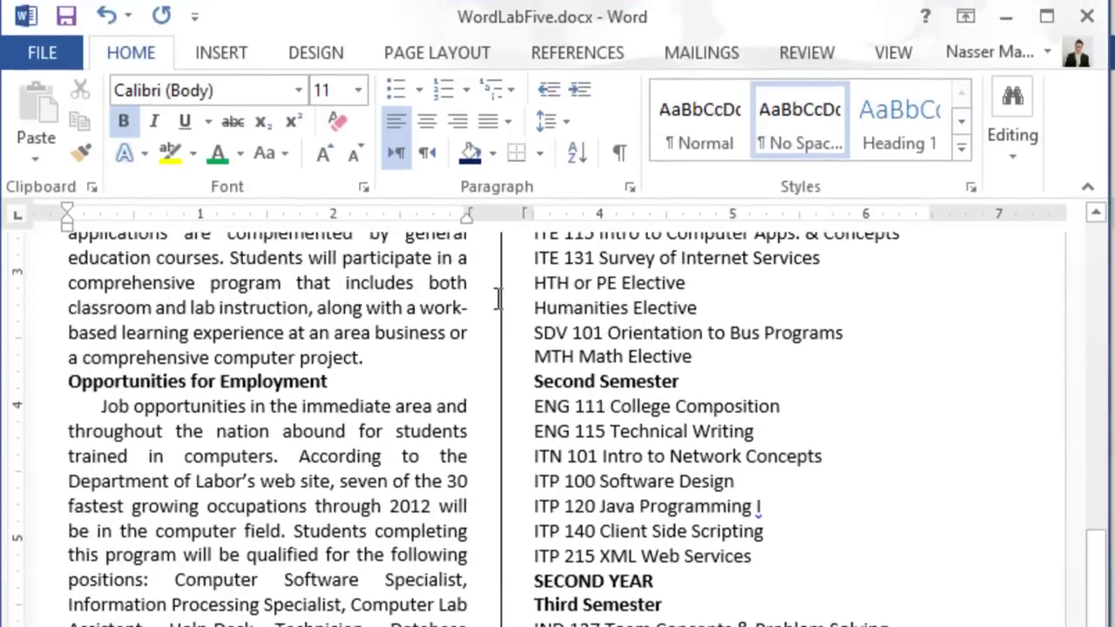
left_click(472, 57)
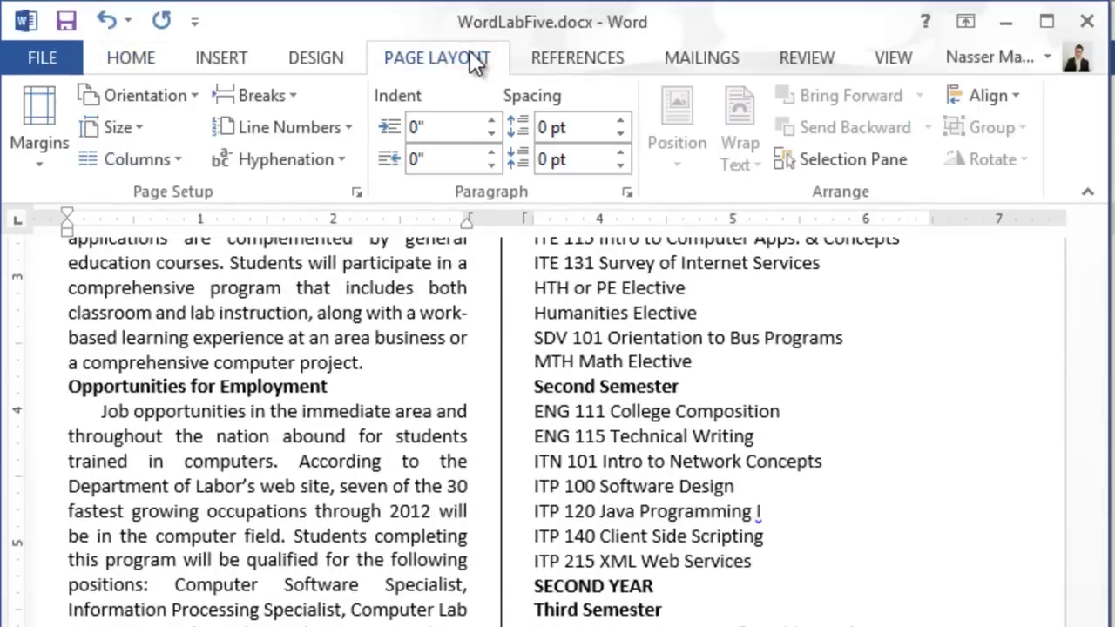
left_click(278, 100)
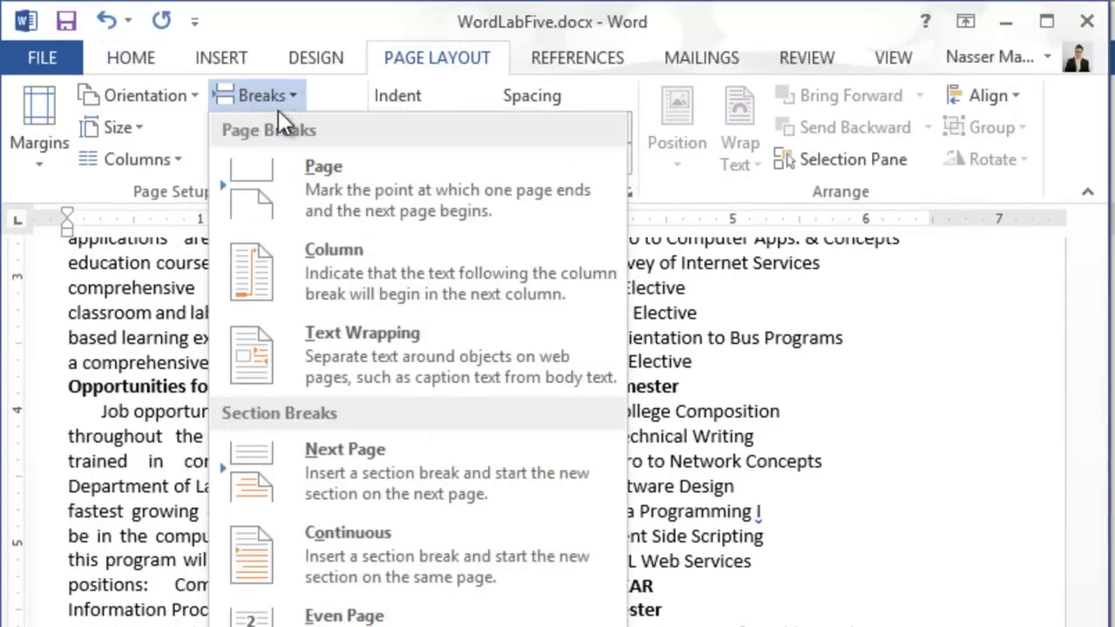
left_click(340, 284)
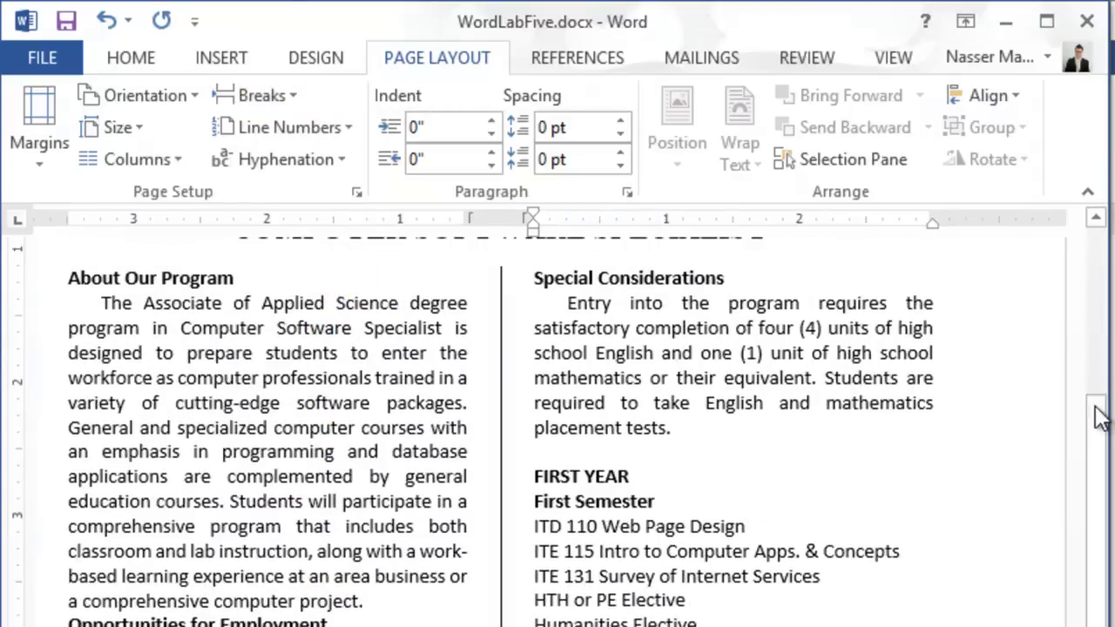
left_click_drag(1096, 418, 1082, 610)
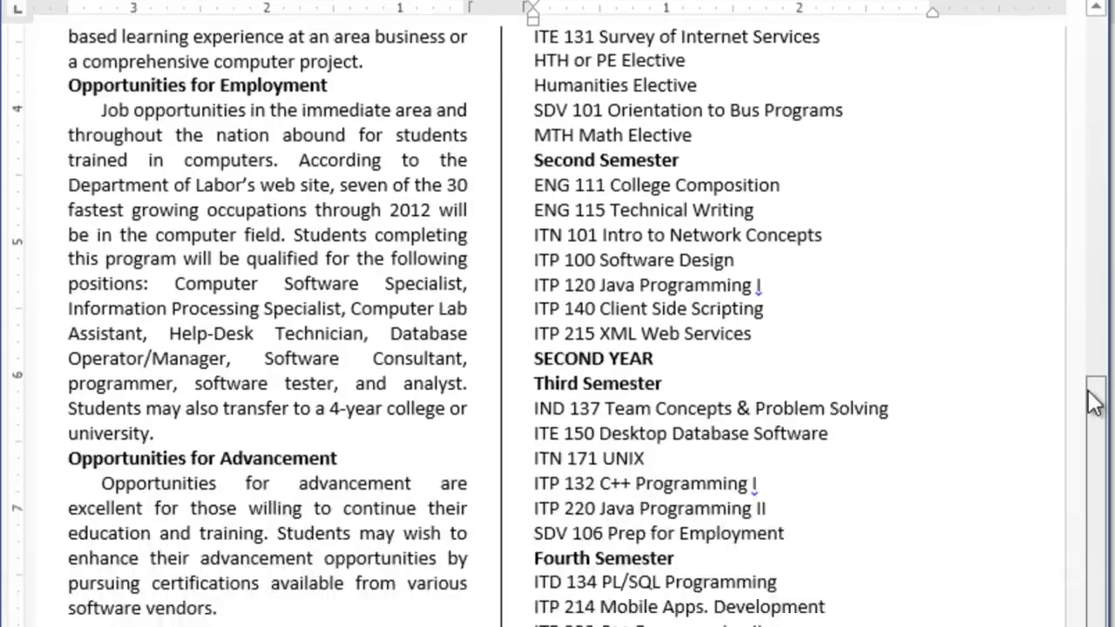
scroll(1081, 44, "up", 6)
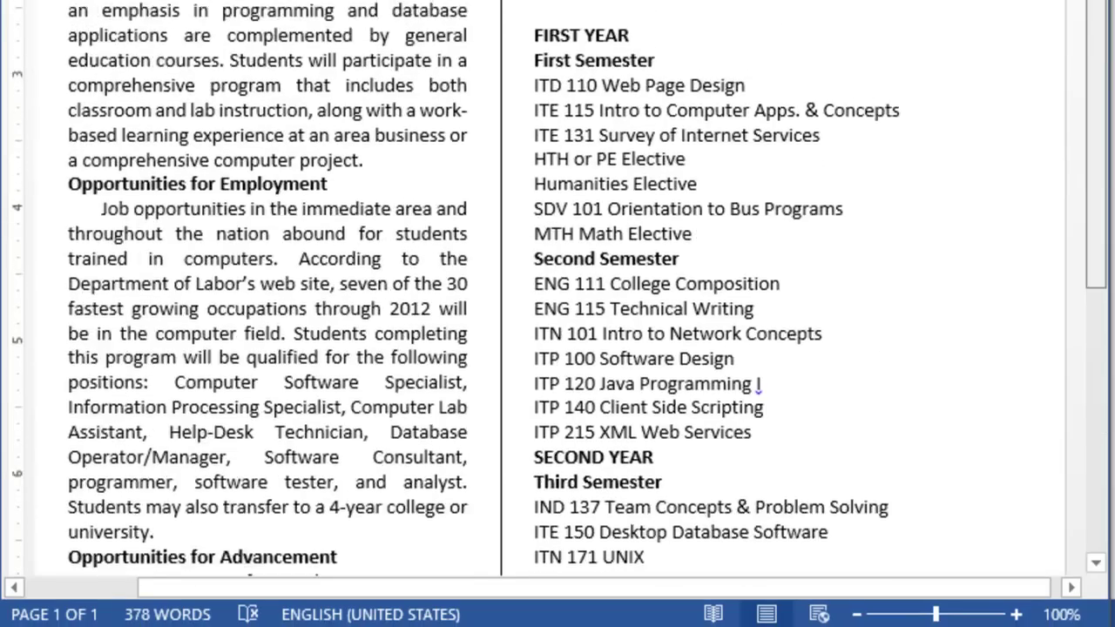
scroll(1089, 88, "down", 6)
scroll(1093, 132, "up", 10)
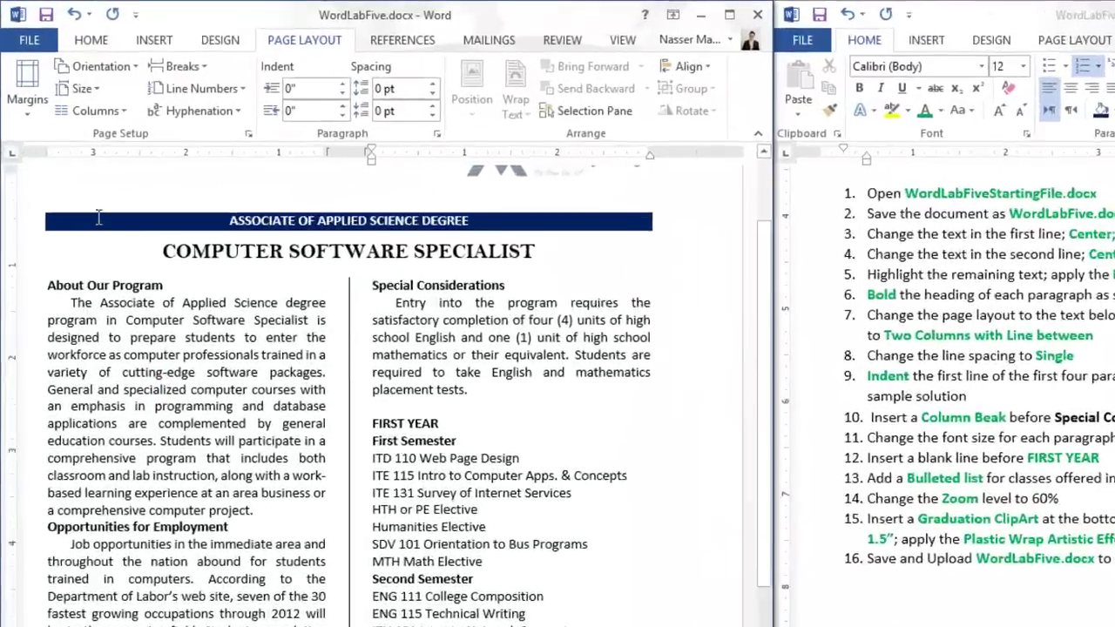
left_click(95, 41)
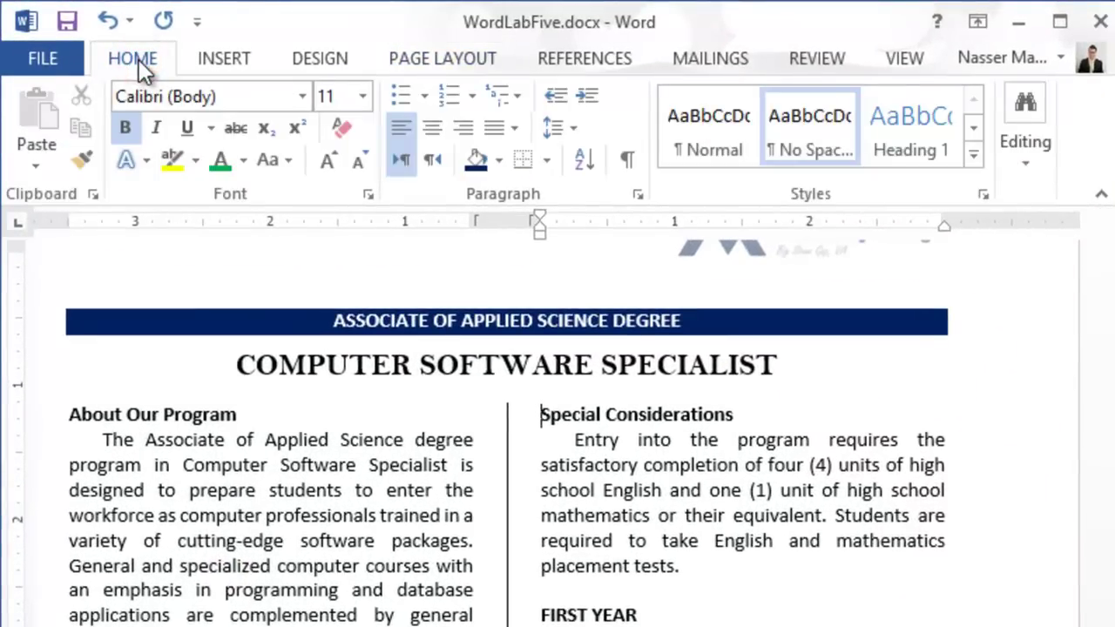
left_click_drag(101, 439, 349, 624)
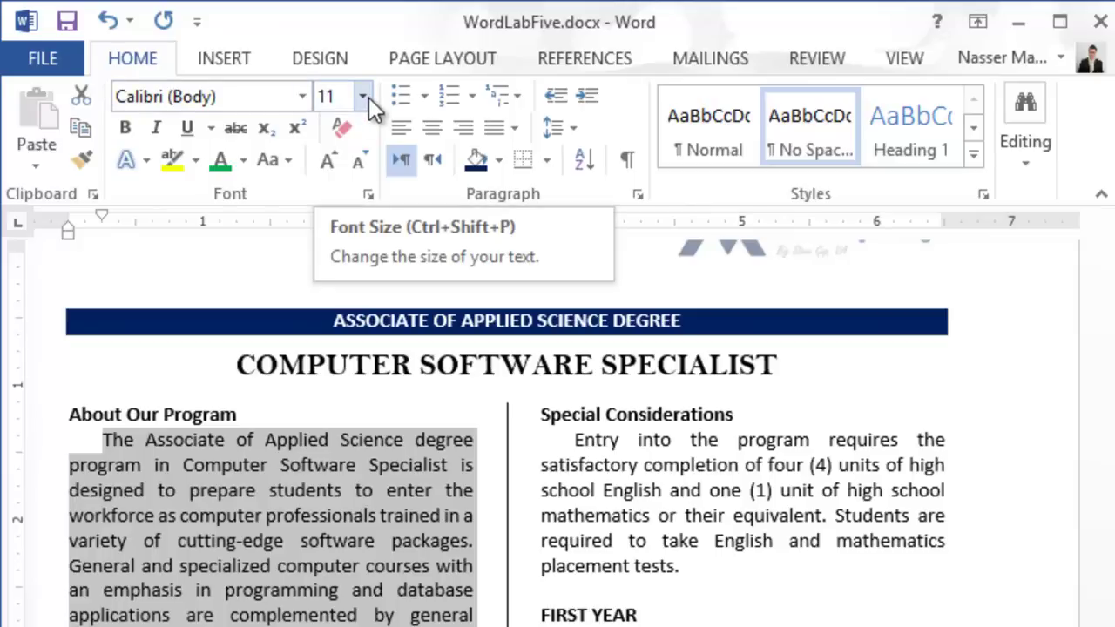
left_click_drag(1102, 330, 1104, 523)
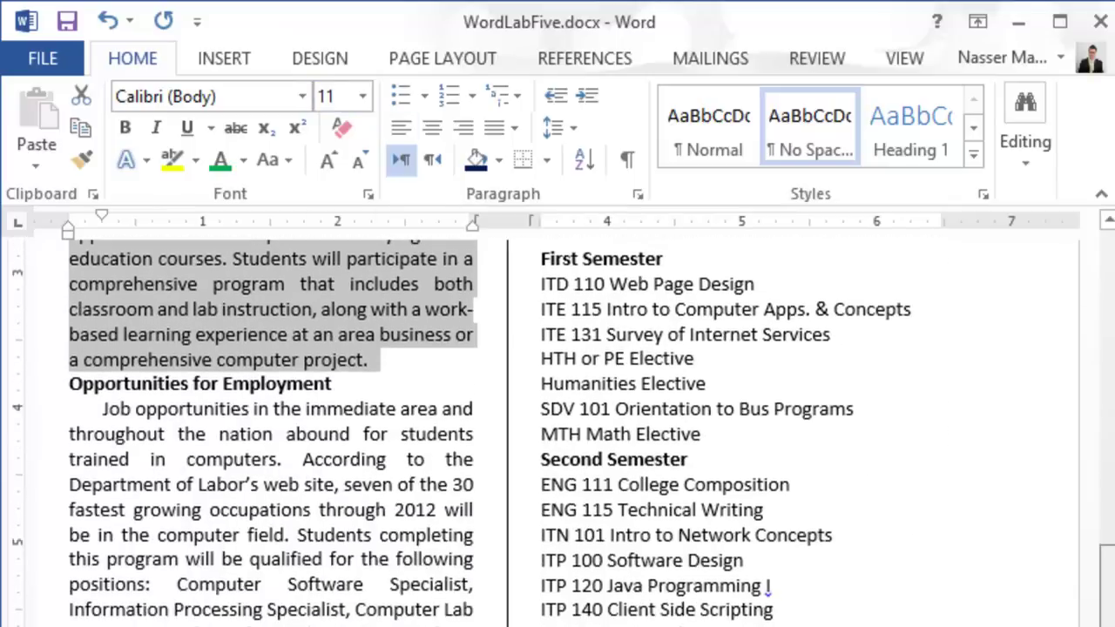
left_click_drag(1103, 566, 1104, 253)
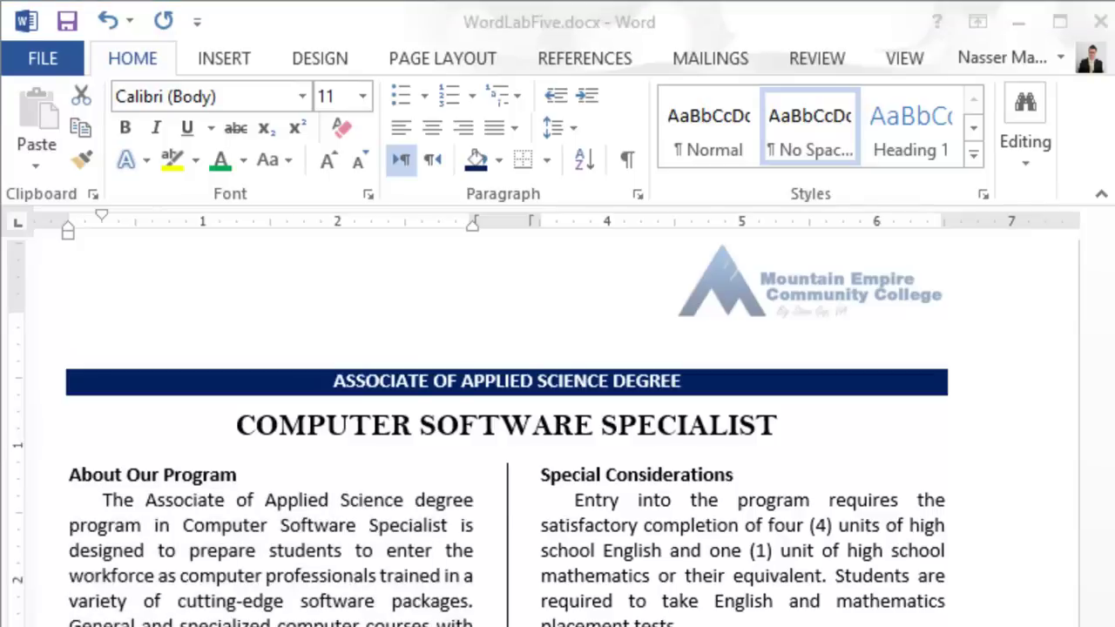
left_click(368, 590)
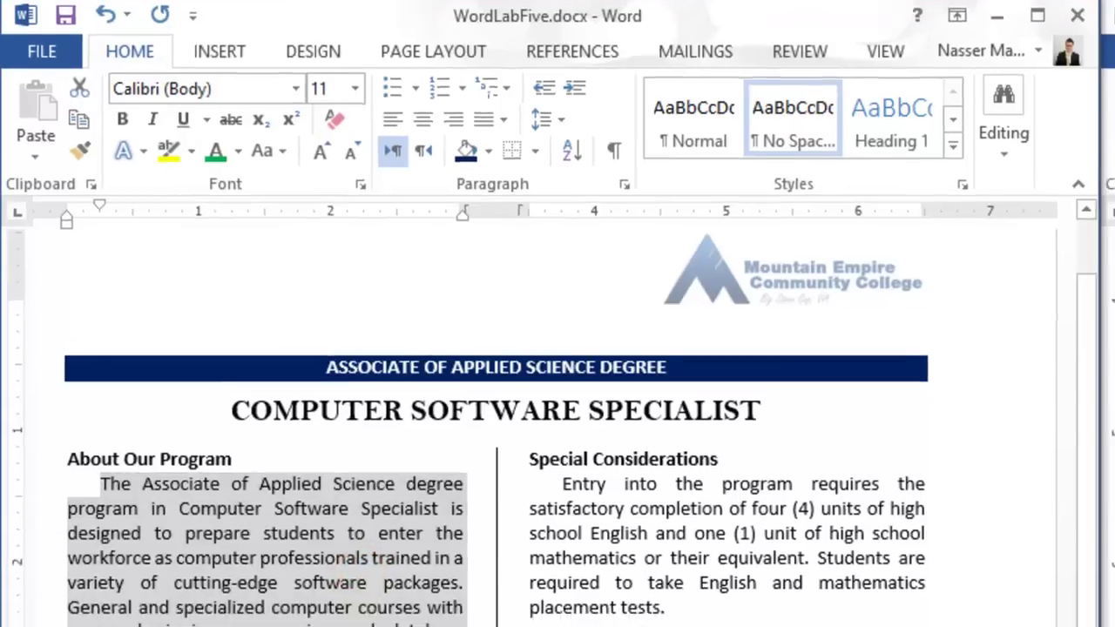
left_click(666, 509)
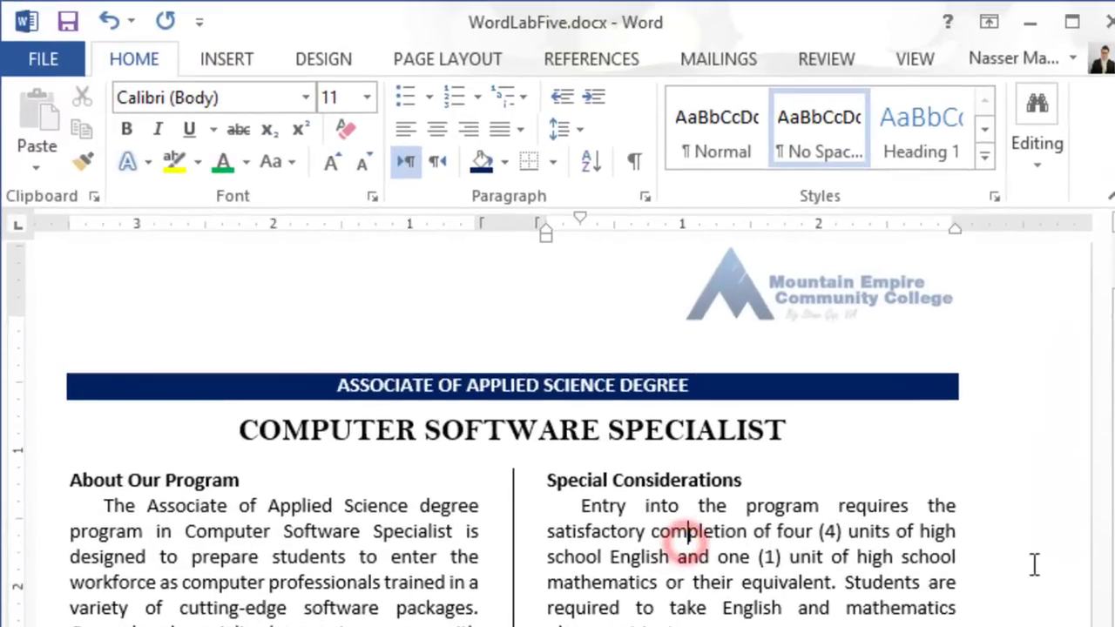
Remove the blank line above "FIRST YEAR" and insert it again.
scroll(1035, 564, "down", 10)
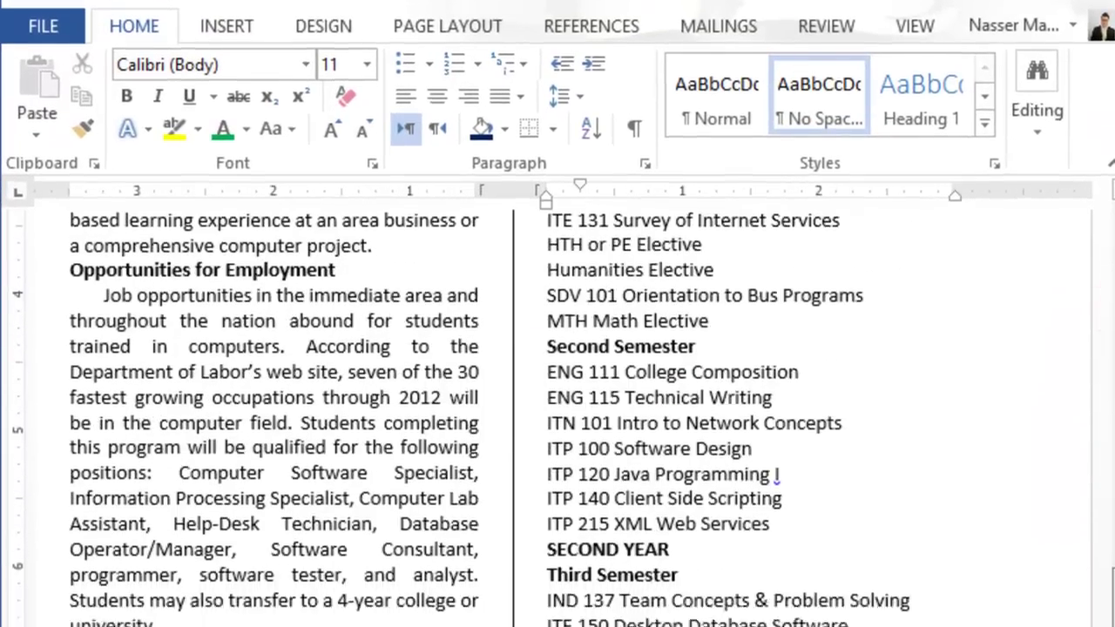
scroll(557, 348, "up", 6)
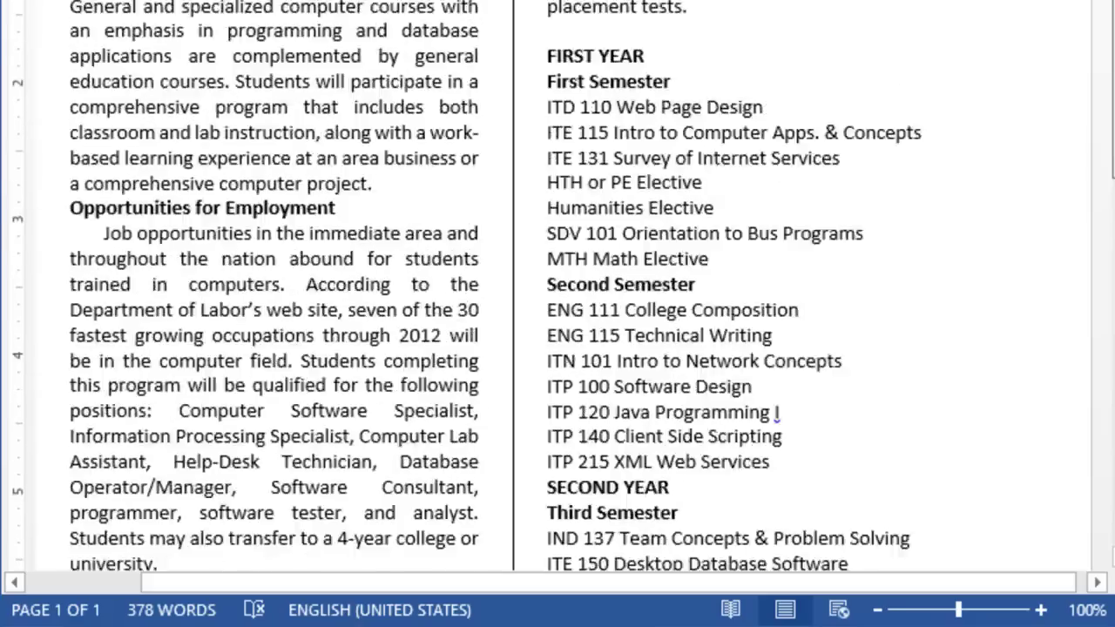
scroll(558, 348, "up", 2)
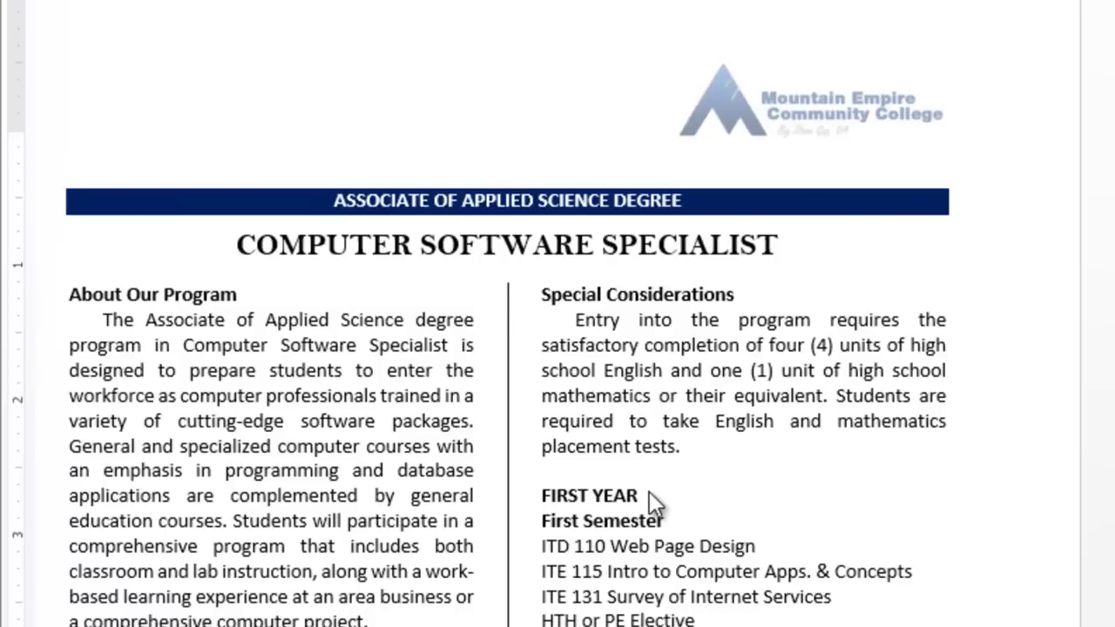
left_click(632, 469)
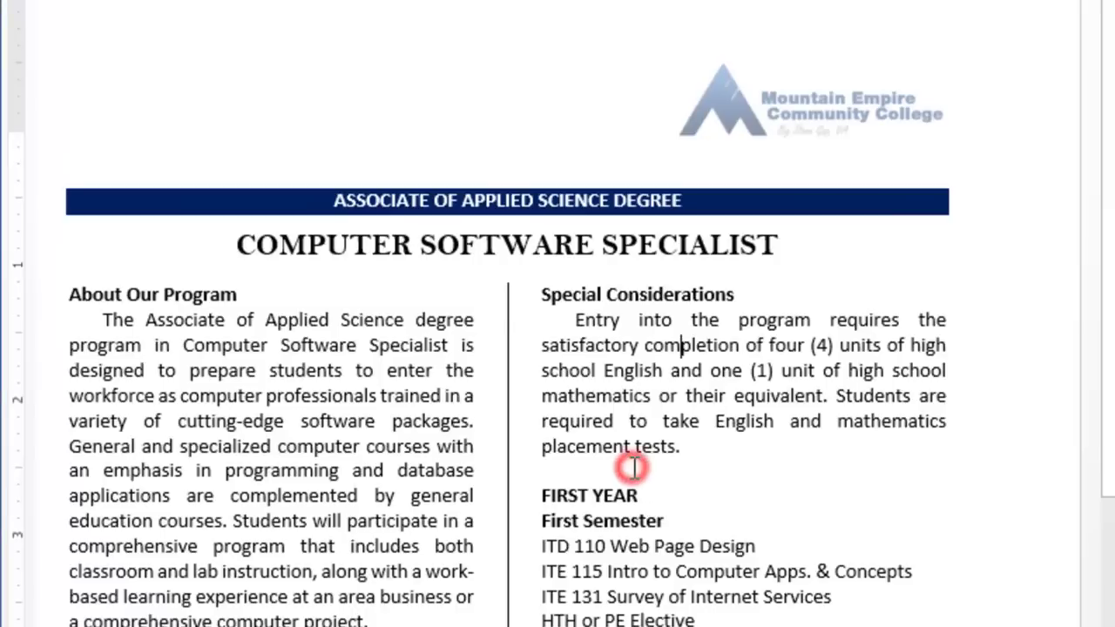
left_click(566, 473)
key("BackSpace")
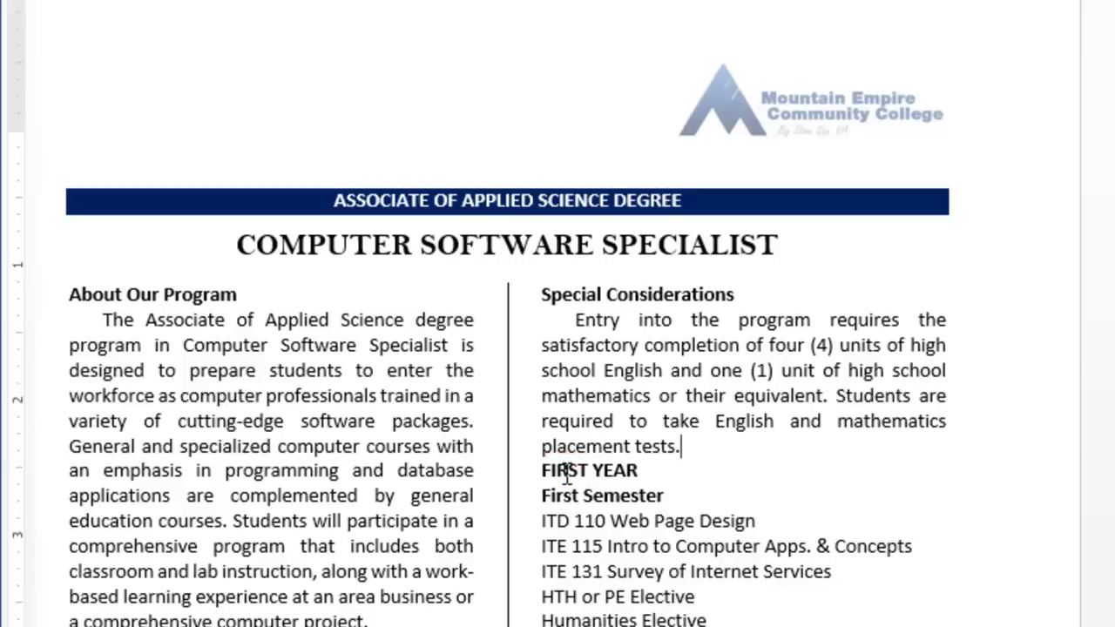
key("Return")
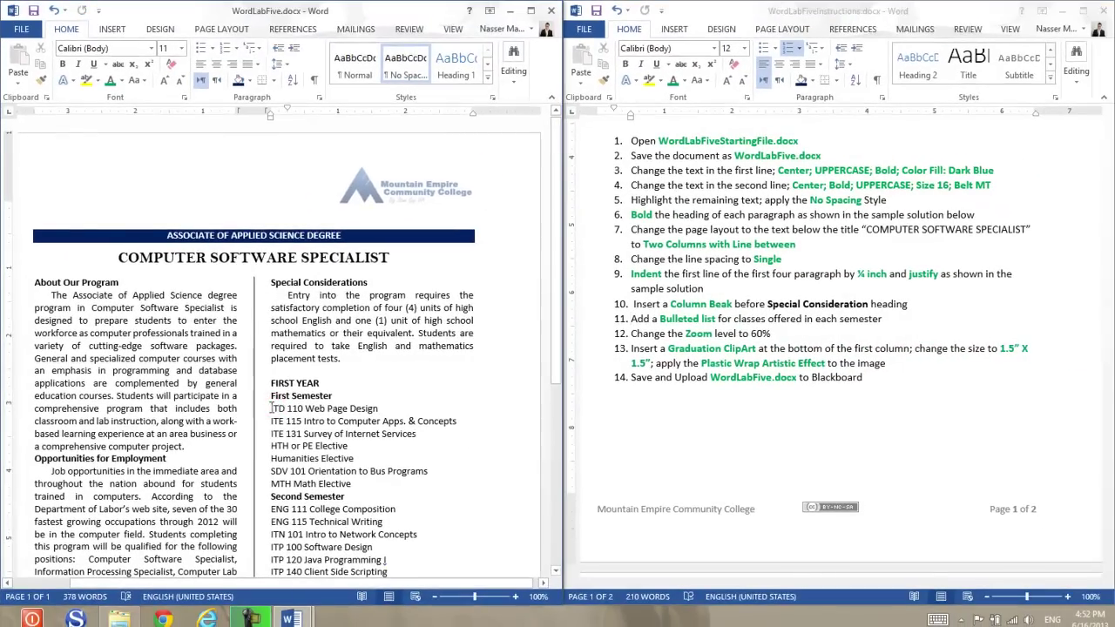
Turn the First Semester classes in WordLabFive.docx into a bulleted list and copy that formatting to the Second Semester classes.
left_click_drag(271, 407, 353, 482)
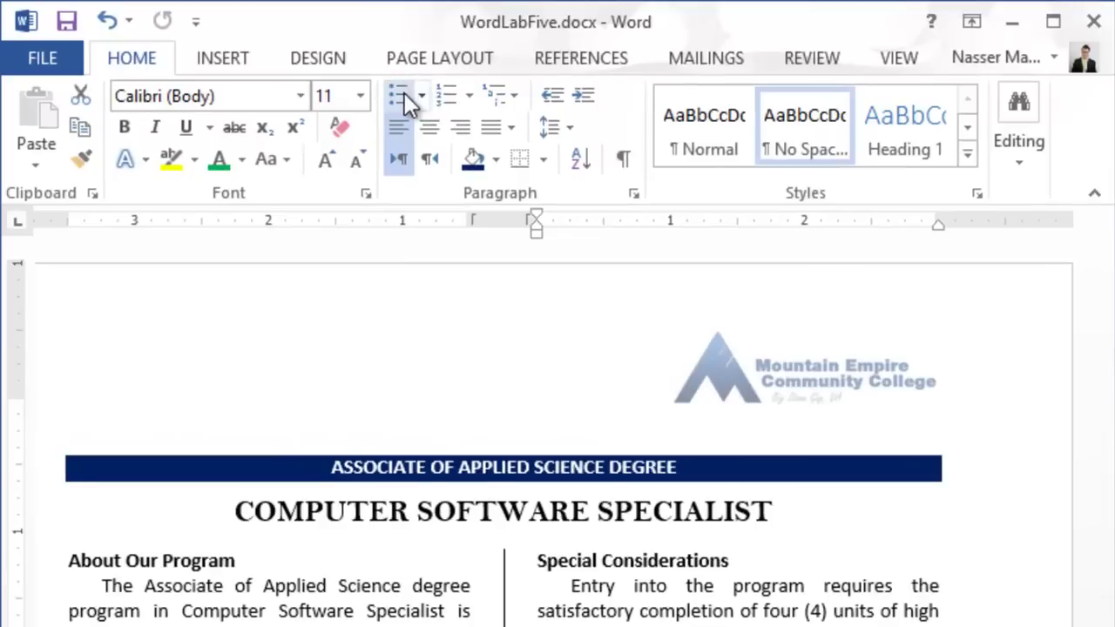
left_click(404, 92)
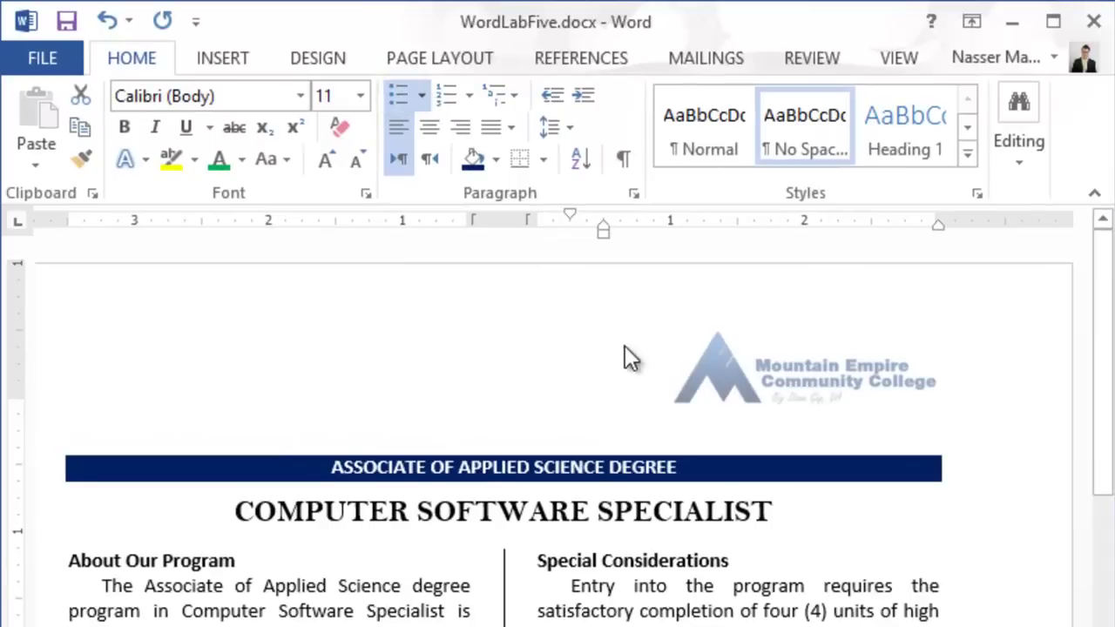
left_click(75, 151)
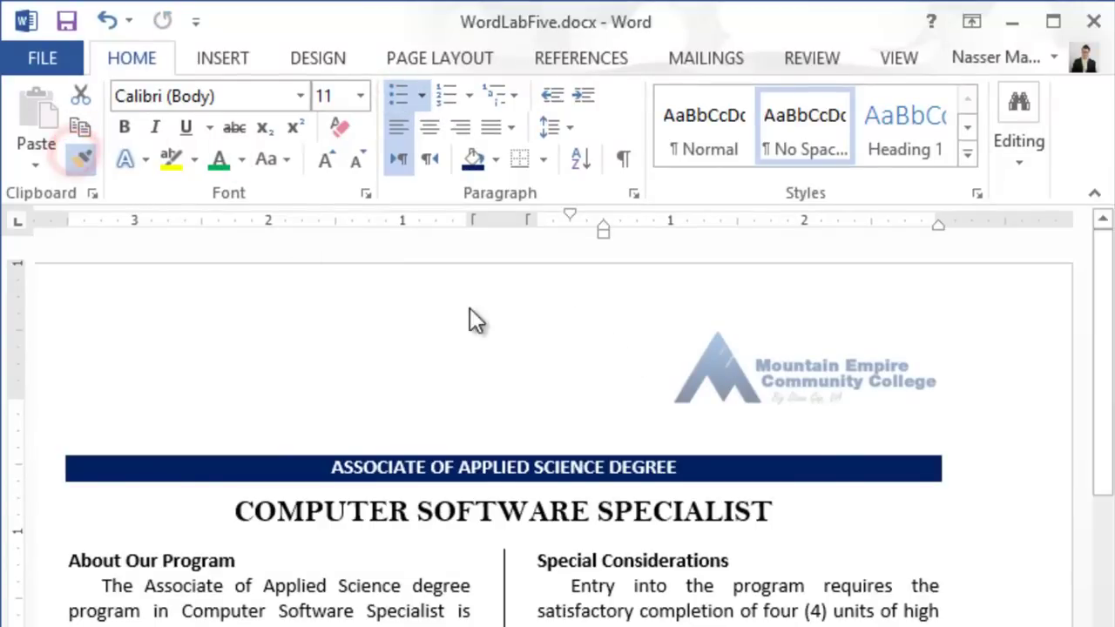
left_click_drag(1100, 440, 1104, 530)
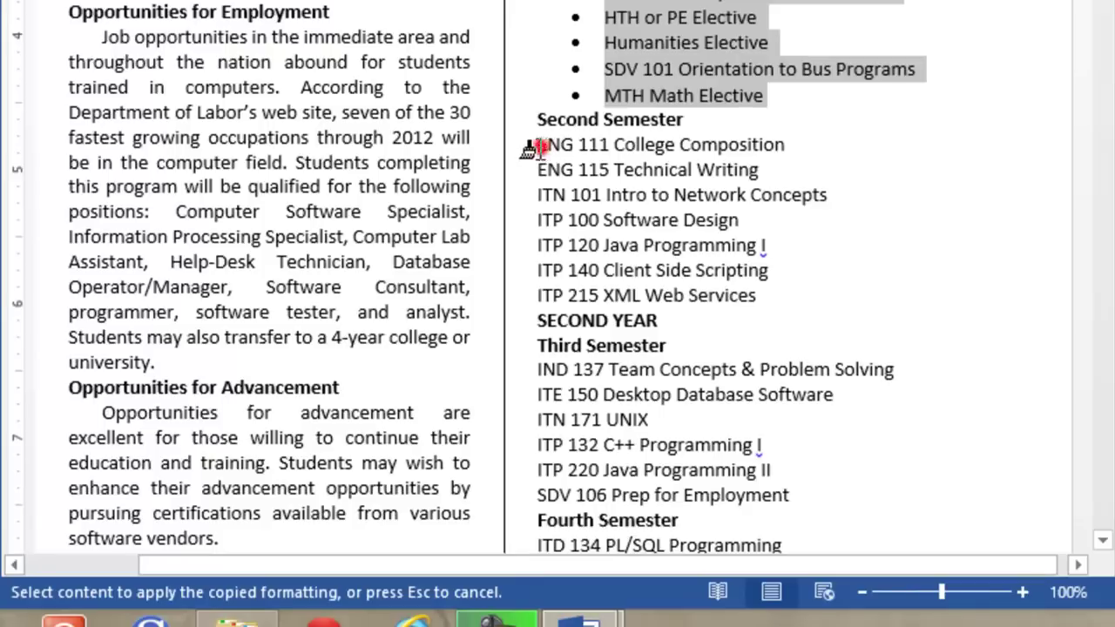
left_click_drag(530, 251, 747, 409)
left_click_drag(748, 305, 757, 305)
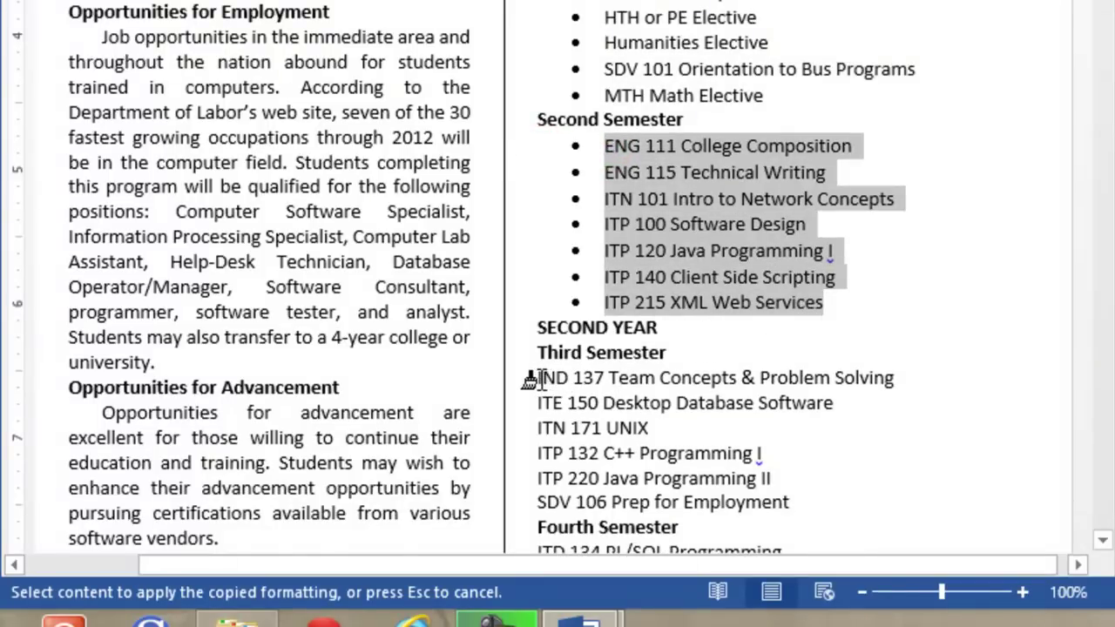
Copy the bulleted list formatting to the Third Semester and Fourth Semester classes.
mouse_move(538, 379)
left_mouse_down()
mouse_move(677, 428)
mouse_move(753, 498)
mouse_move(789, 512)
left_mouse_up()
scroll(875, 102, "down", 5)
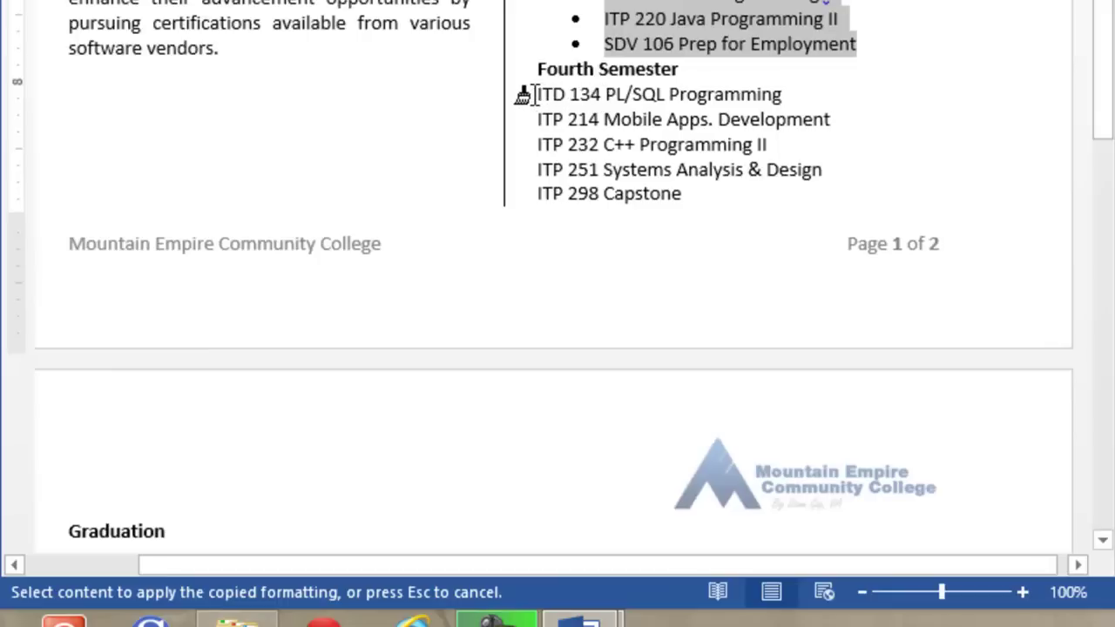
mouse_move(531, 92)
left_mouse_down()
mouse_move(600, 131)
mouse_move(683, 224)
mouse_move(712, 313)
mouse_move(714, 418)
mouse_move(692, 568)
mouse_move(687, 410)
mouse_move(652, 258)
mouse_move(724, 5)
mouse_move(741, 12)
left_mouse_up()
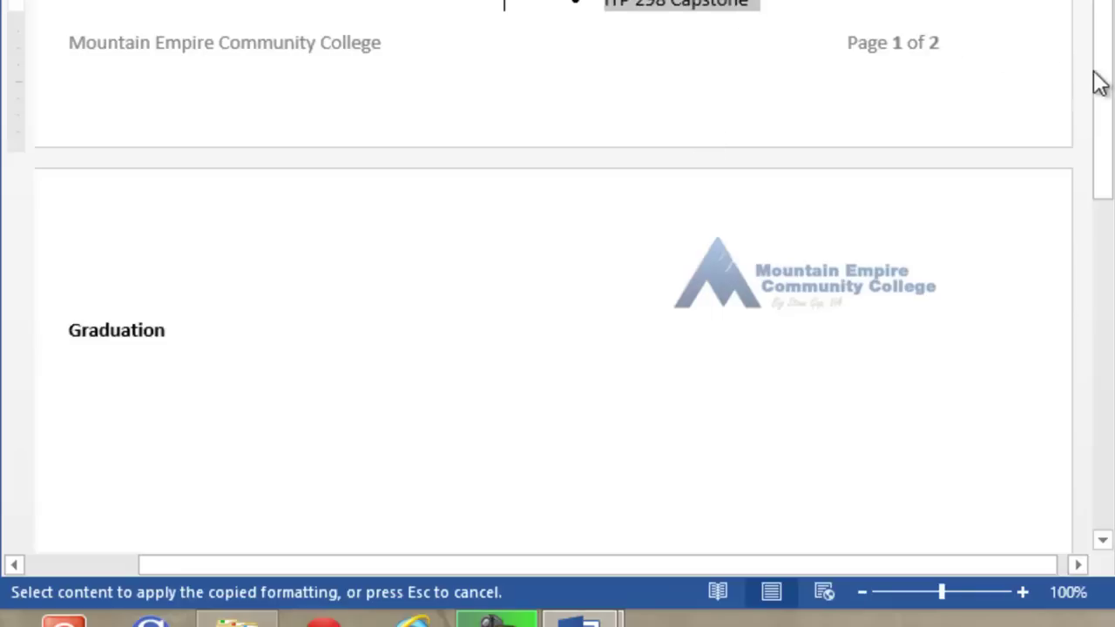
left_click_drag(1101, 82, 1087, 118)
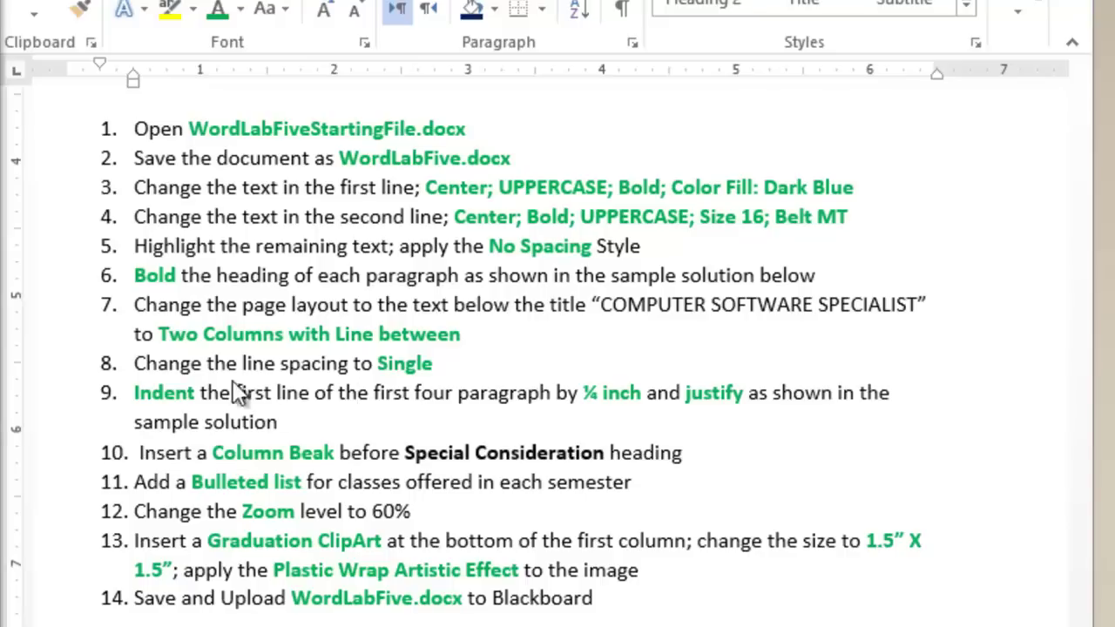
Undo the deletion of the "Insert a blank line before FIRST YEAR" and 10-point font size instructions in the instructions document.
double_click(459, 451)
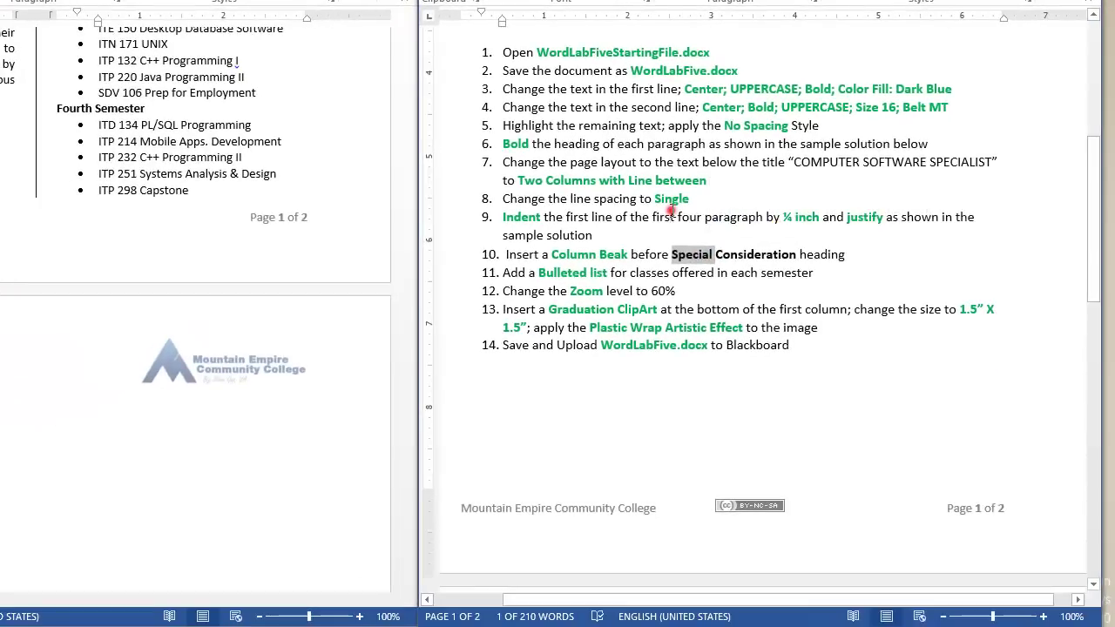
left_click(573, 277)
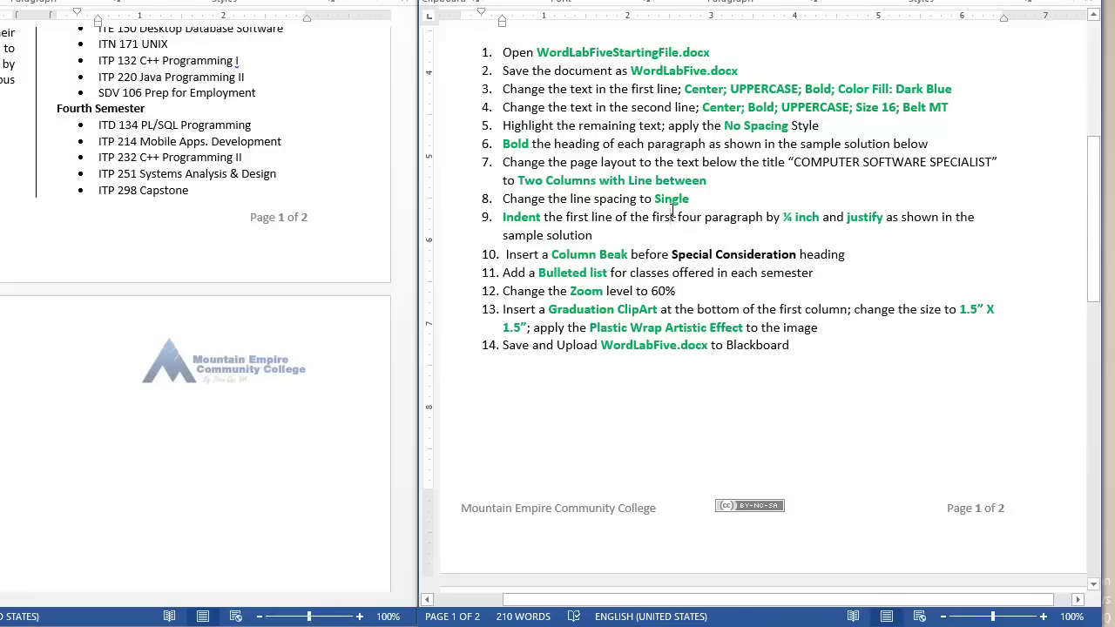
key("ctrl+z")
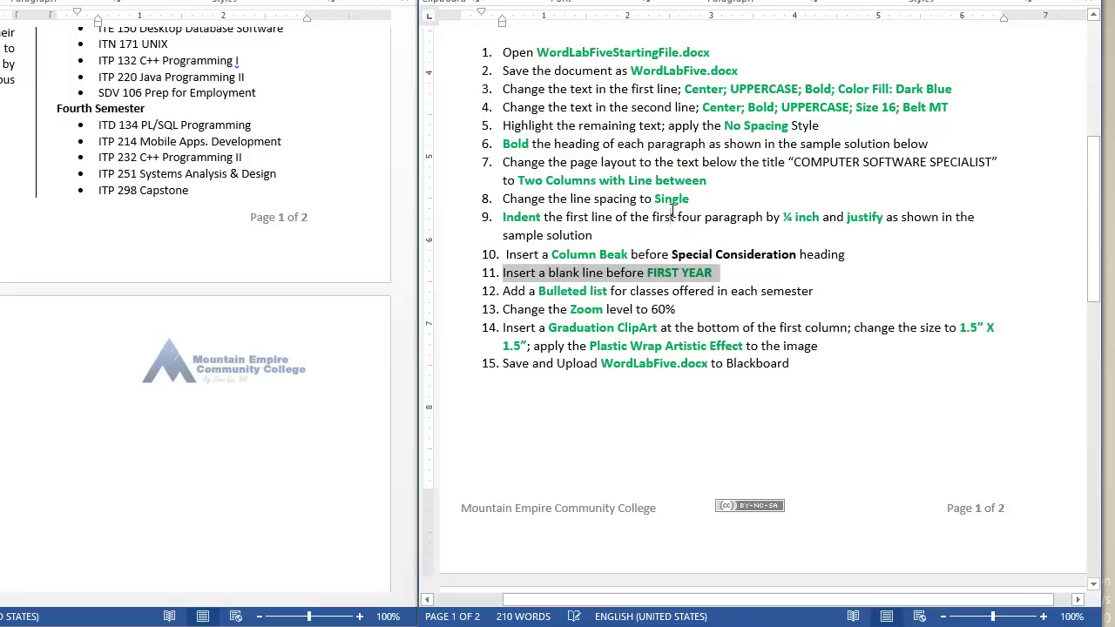
key("ctrl+z")
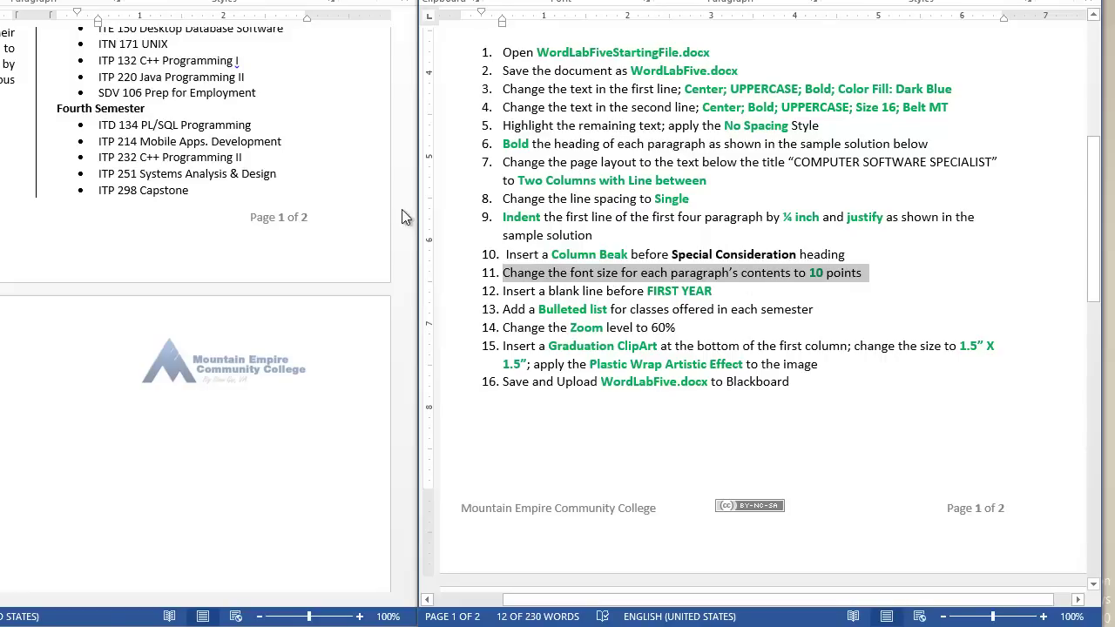
Set the font size of the paragraph under "About Our Program" in WordLabFive.docx to 10 points.
left_click_drag(99, 124, 188, 189)
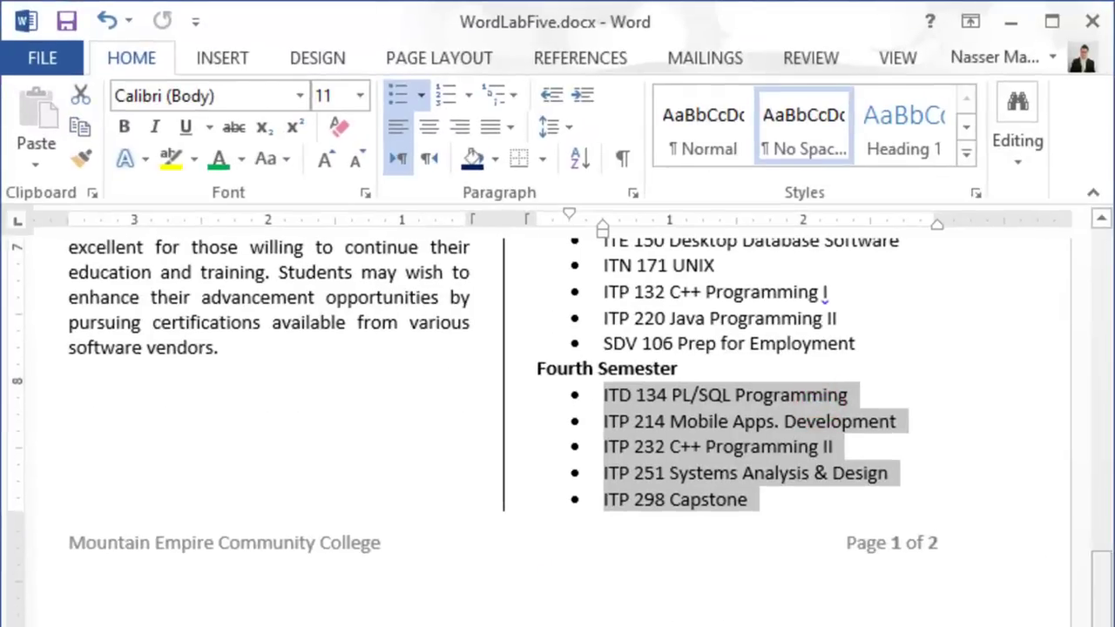
scroll(368, 510, "up", 15)
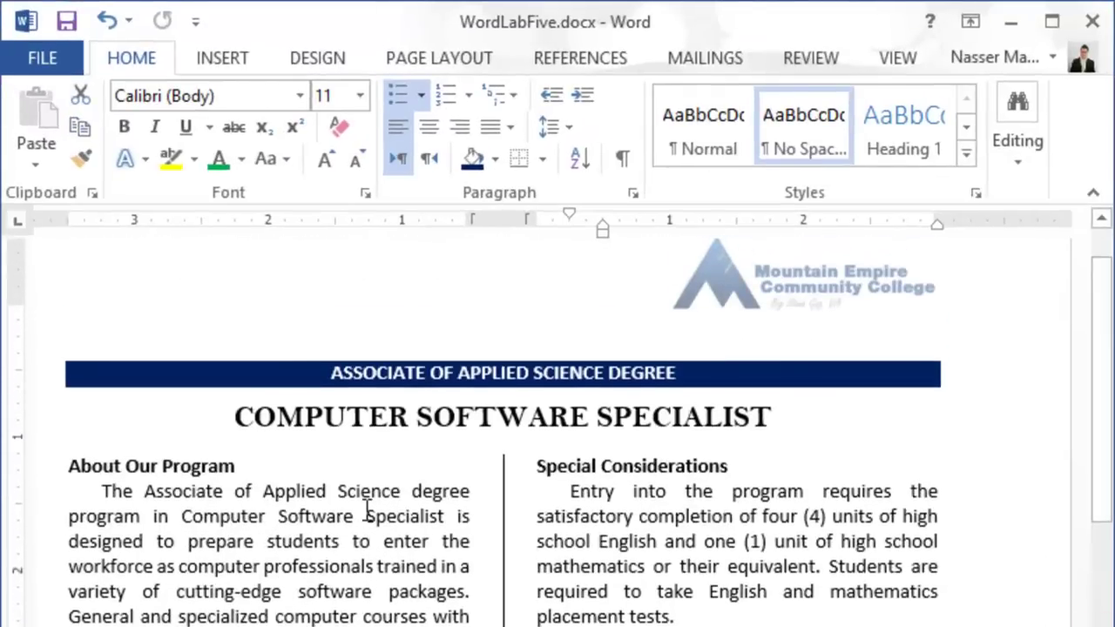
triple_click(98, 491)
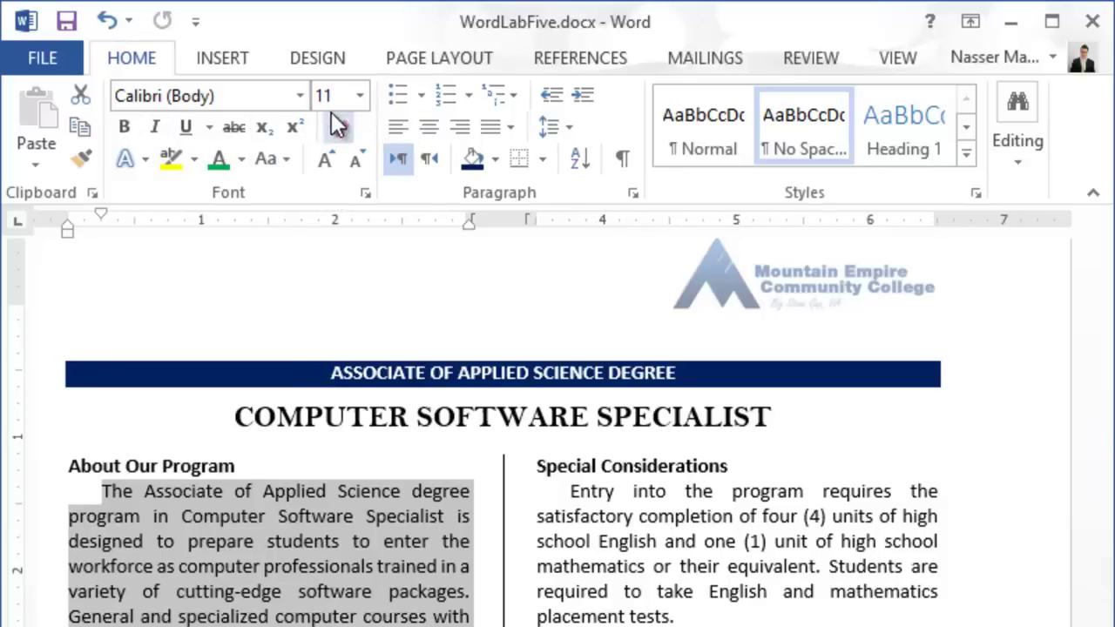
left_click(360, 98)
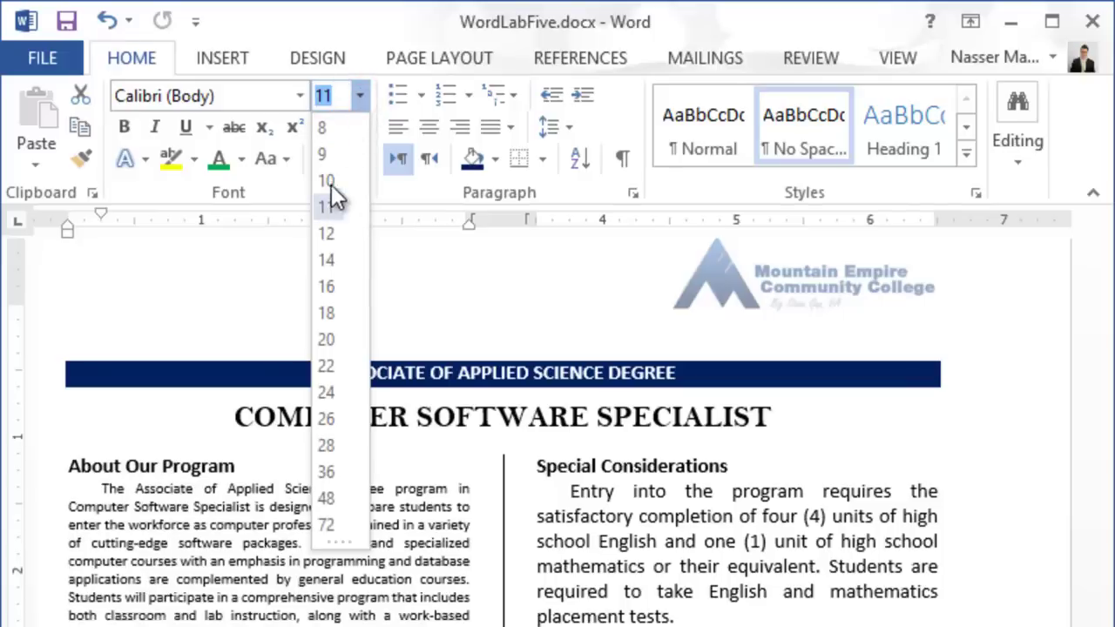
left_click(330, 180)
left_click(697, 566)
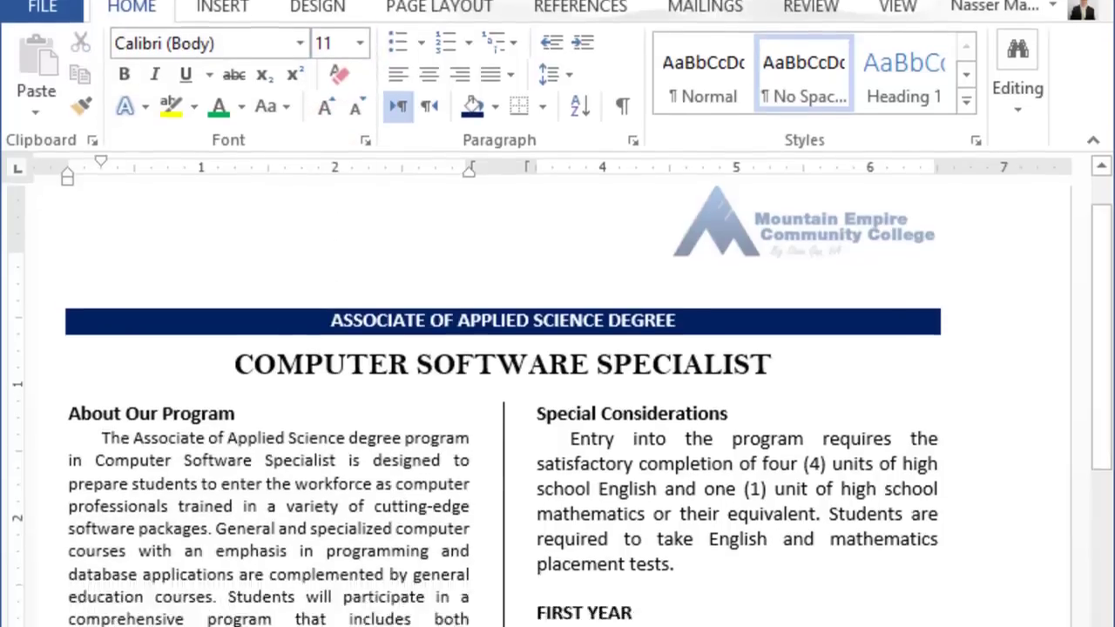
Set the paragraphs under "Opportunities for Employment" and "Opportunities for Advancement" to a font size of 10 points.
left_click_drag(102, 626, 376, 626)
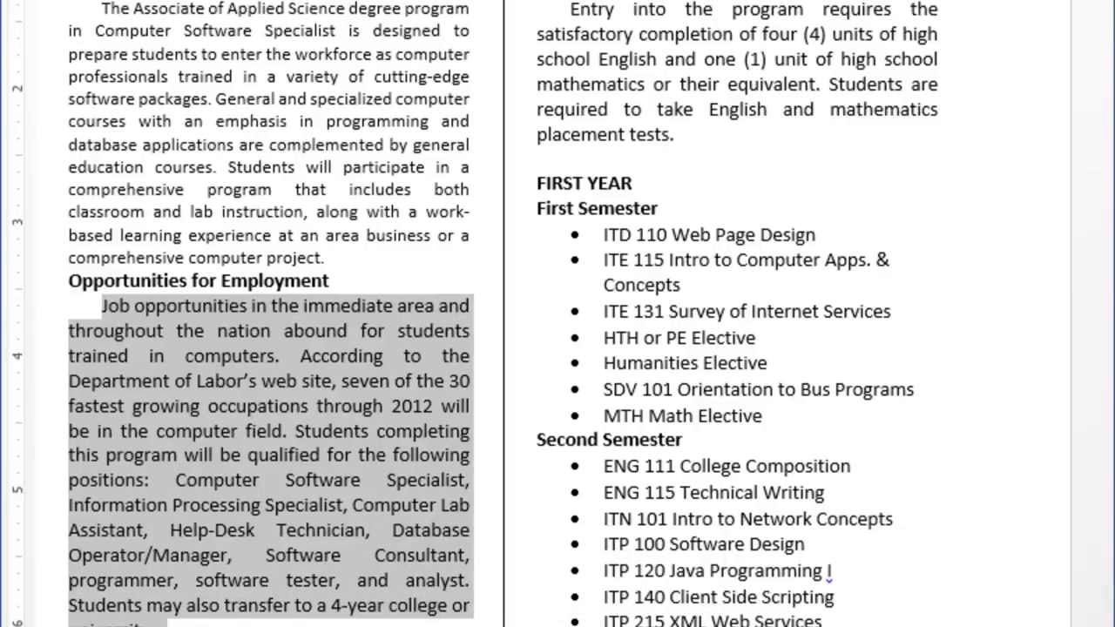
left_click(664, 18)
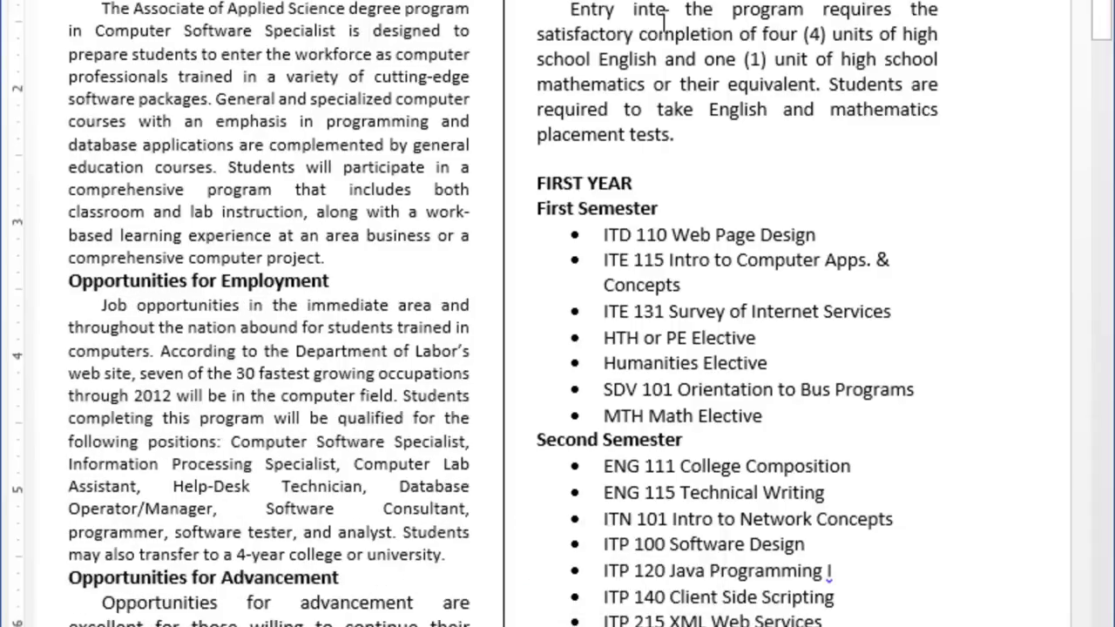
scroll(1102, 261, "down", 5)
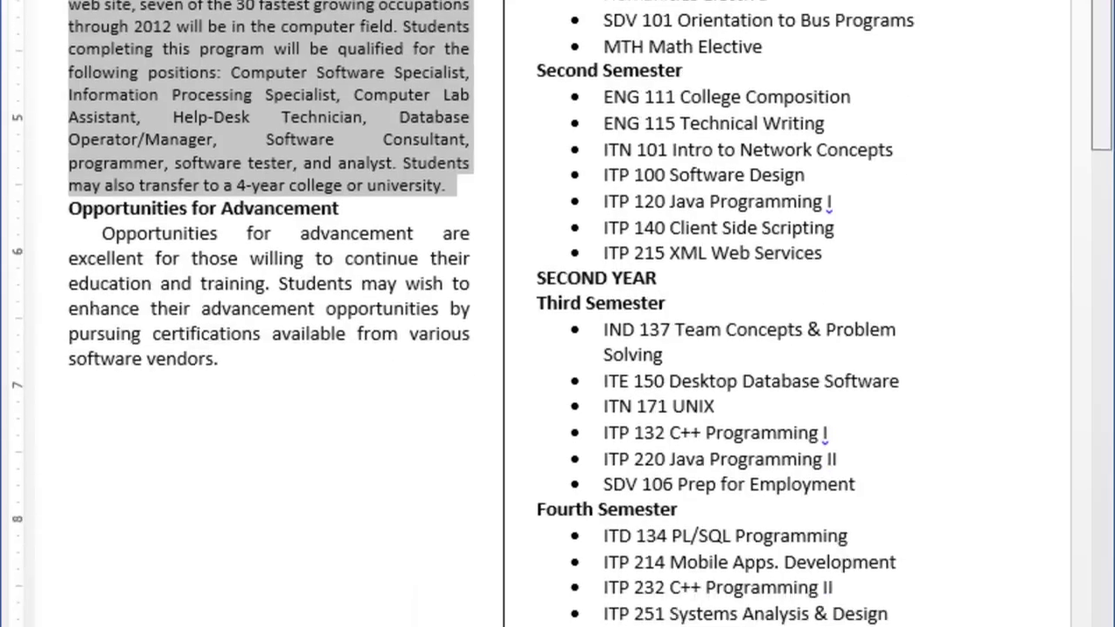
left_click_drag(102, 230, 252, 369)
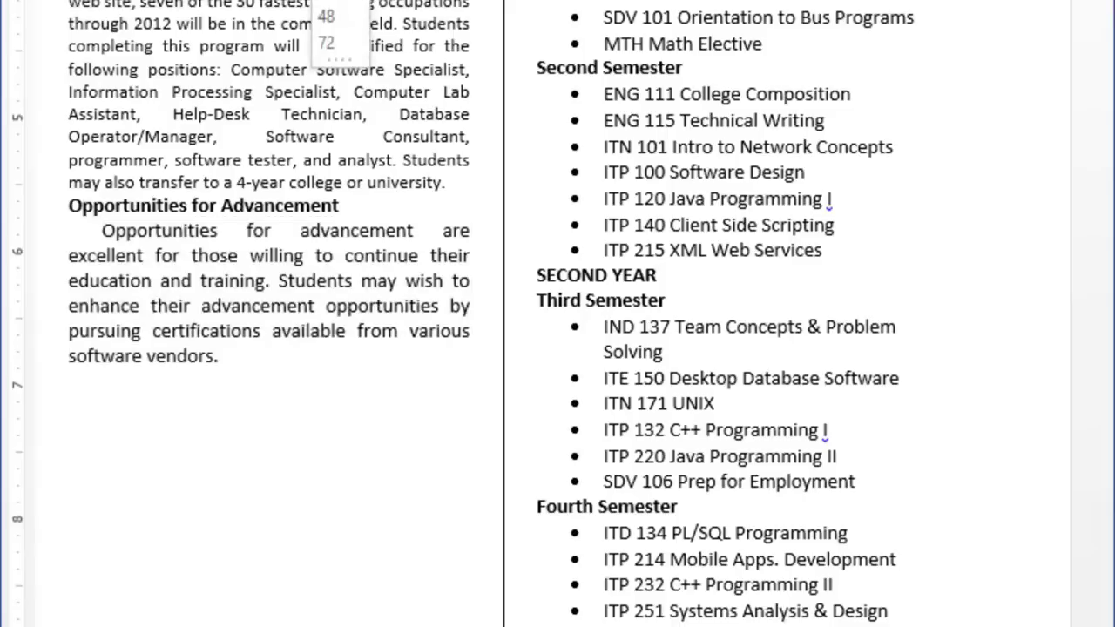
left_click(325, 0)
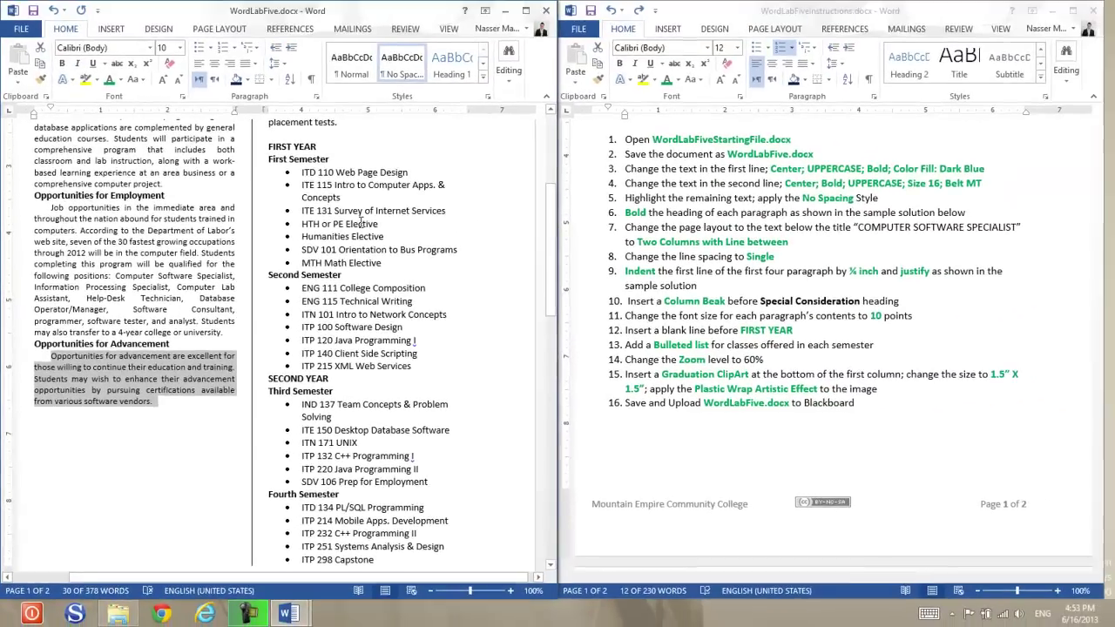
left_click(360, 222)
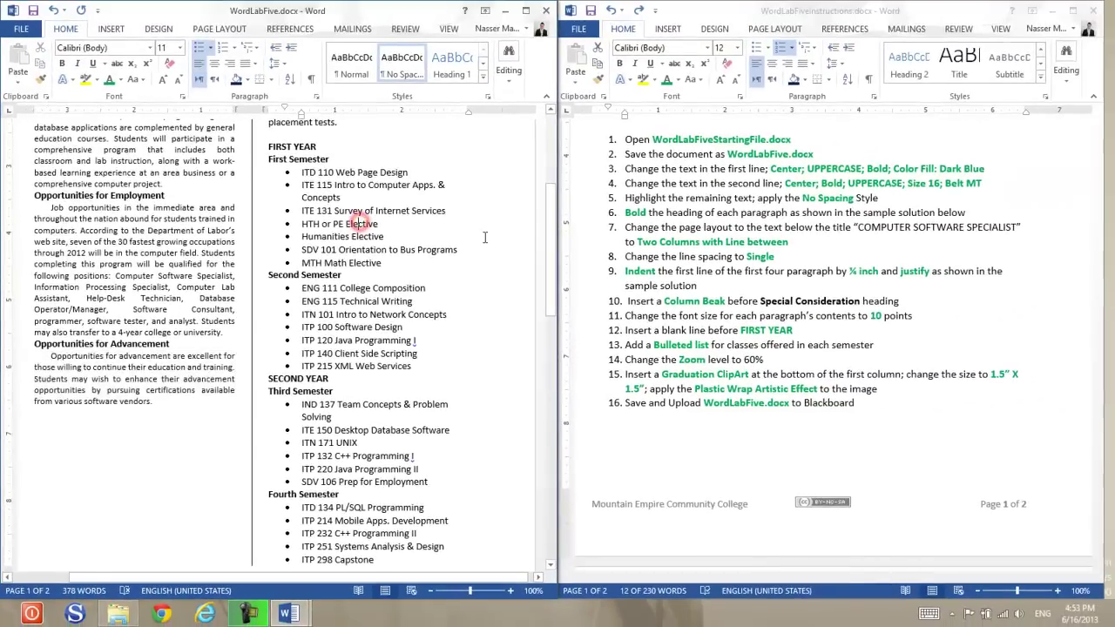
Change the font size of the paragraph under "Special Considerations" to 10 points.
left_click_drag(552, 243, 546, 190)
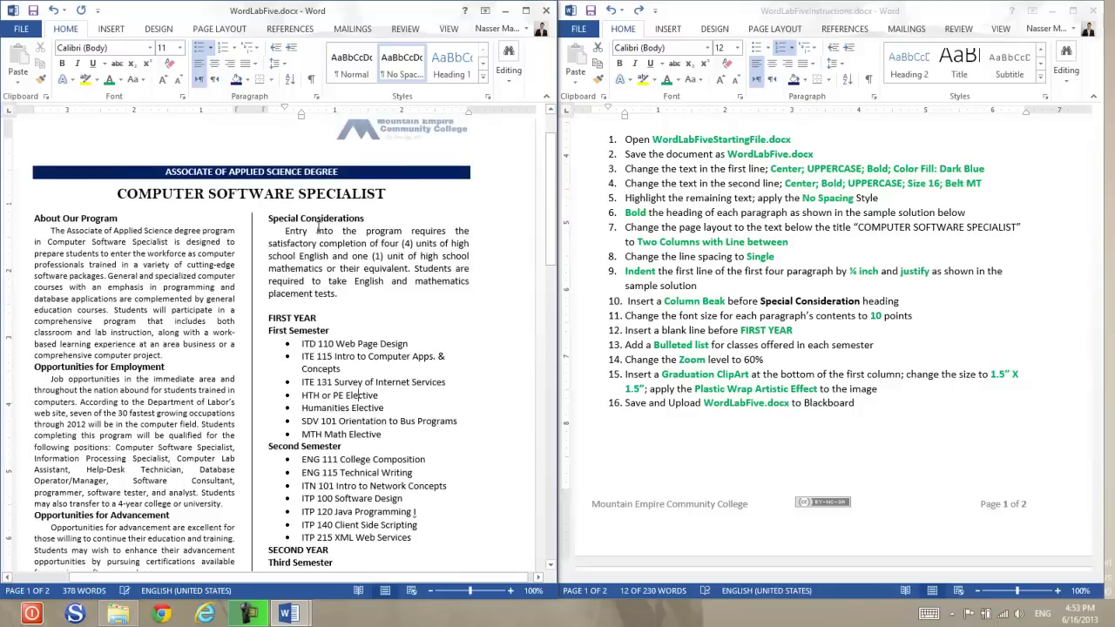
left_click_drag(285, 230, 340, 295)
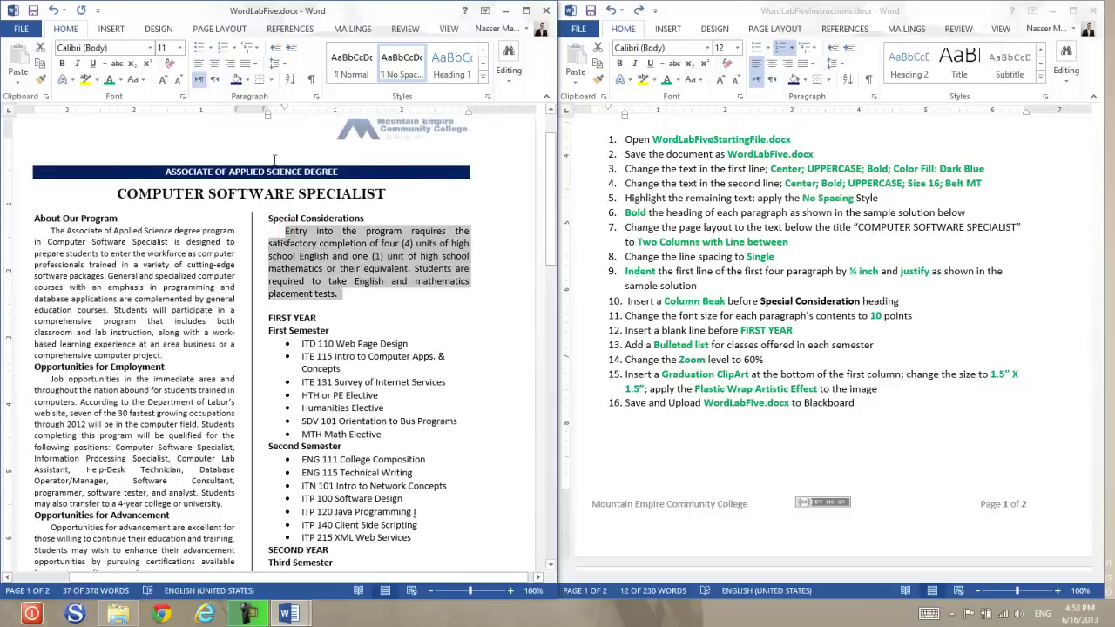
left_click(178, 80)
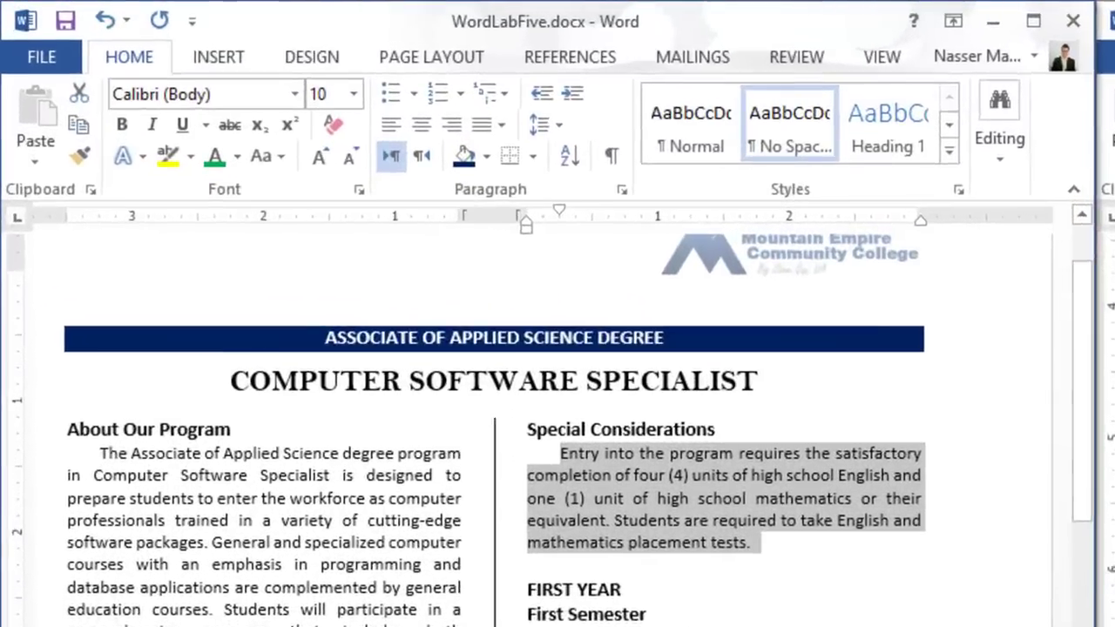
left_click(230, 231)
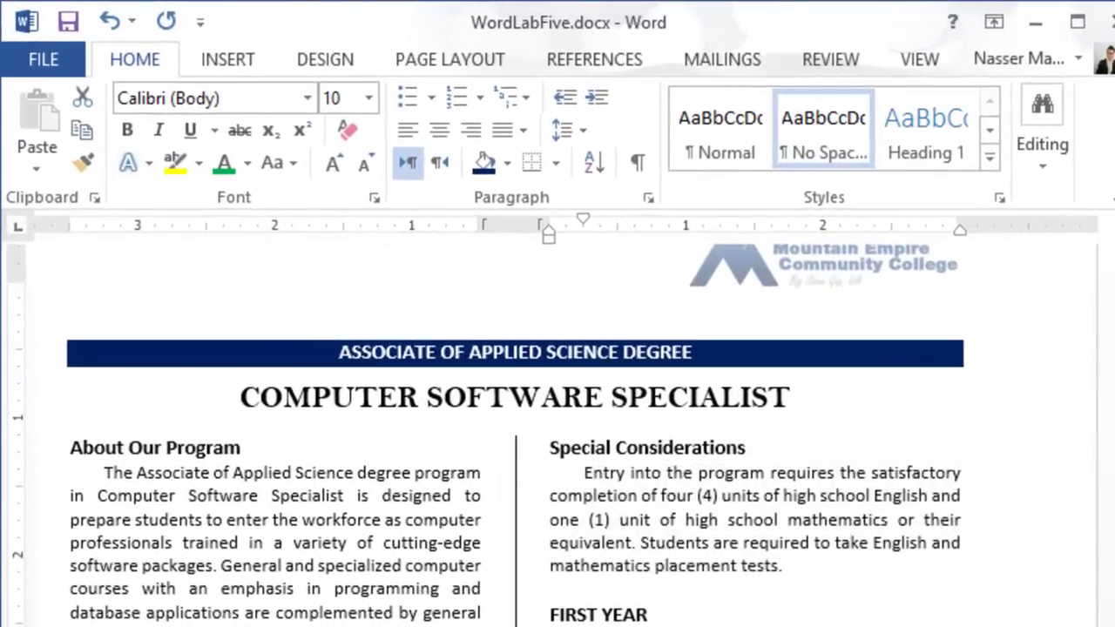
Reduce the font size of the First, Second, Third and Fourth Semester class lists to 10 points.
left_click(363, 167)
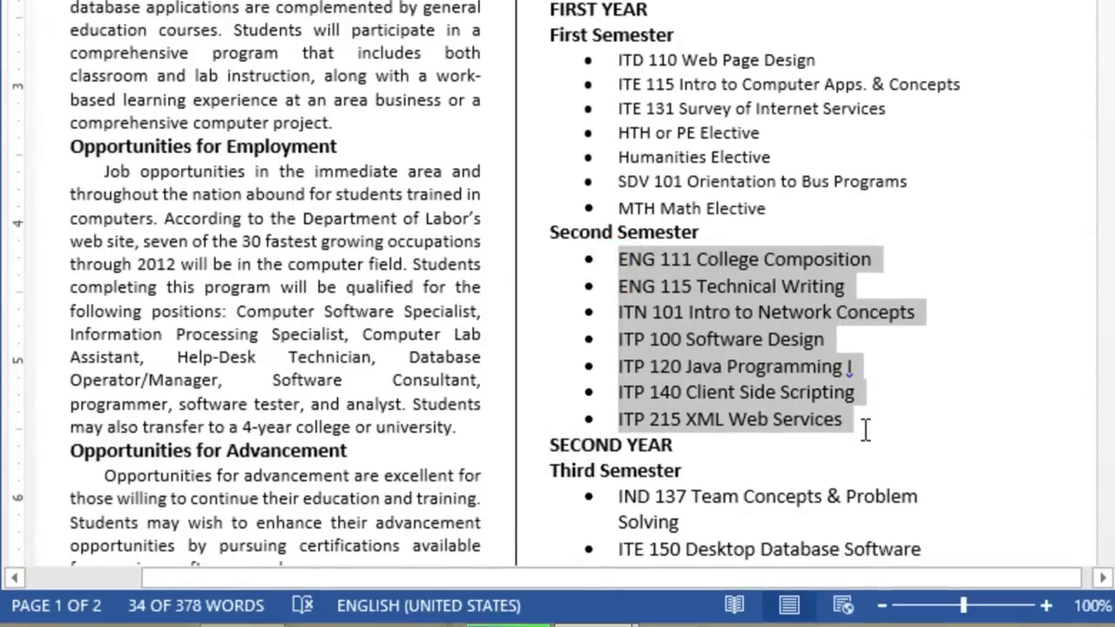
key("ctrl+shift+less")
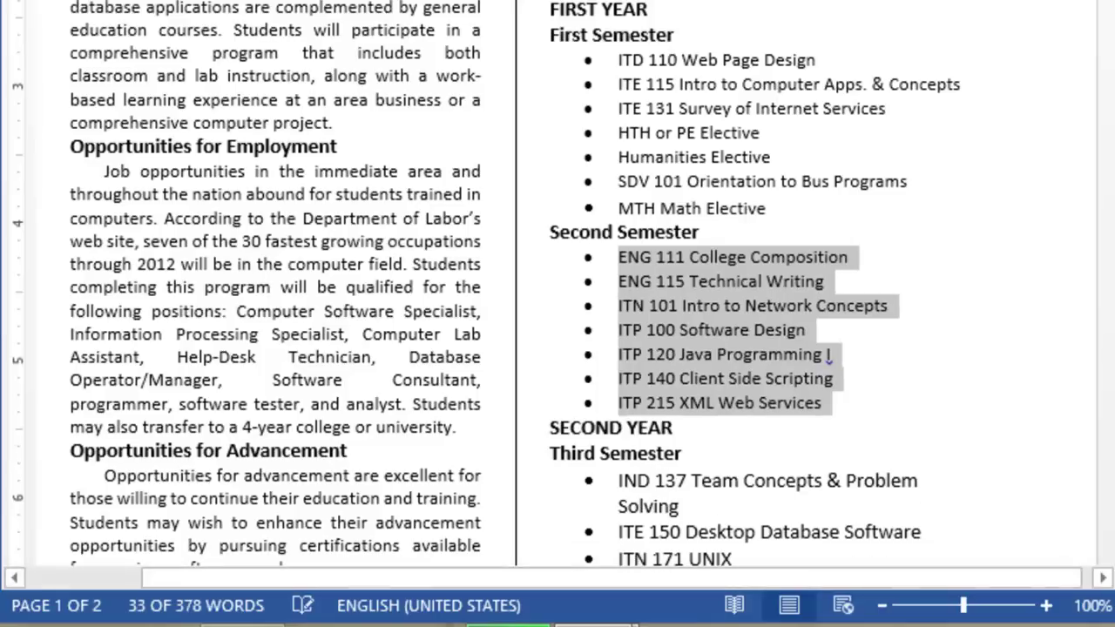
scroll(883, 97, "down", 3)
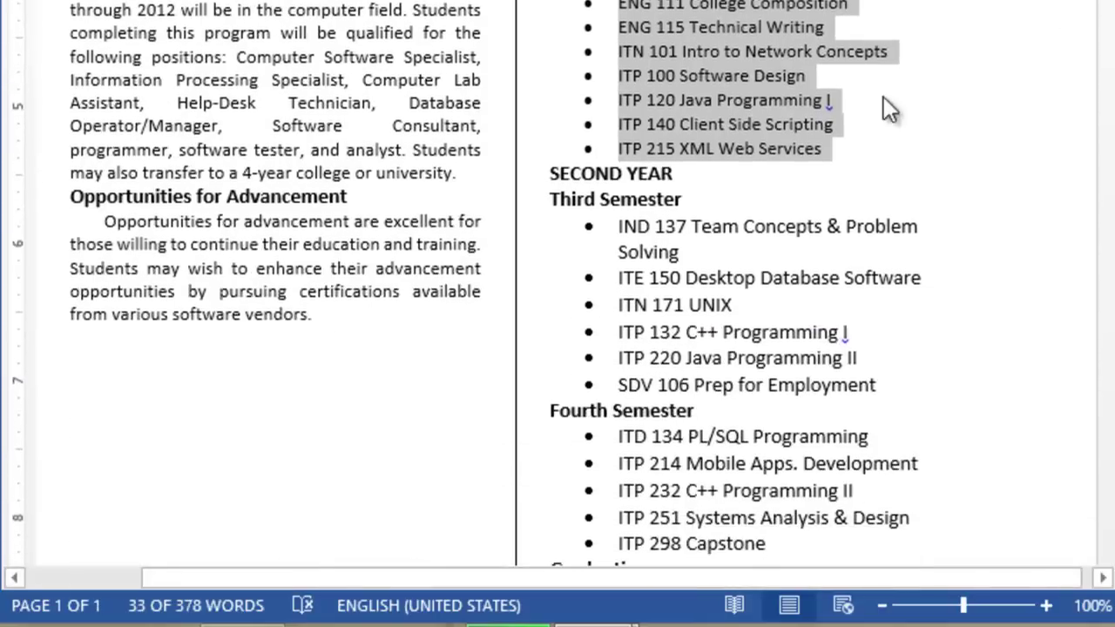
left_click_drag(615, 225, 902, 394)
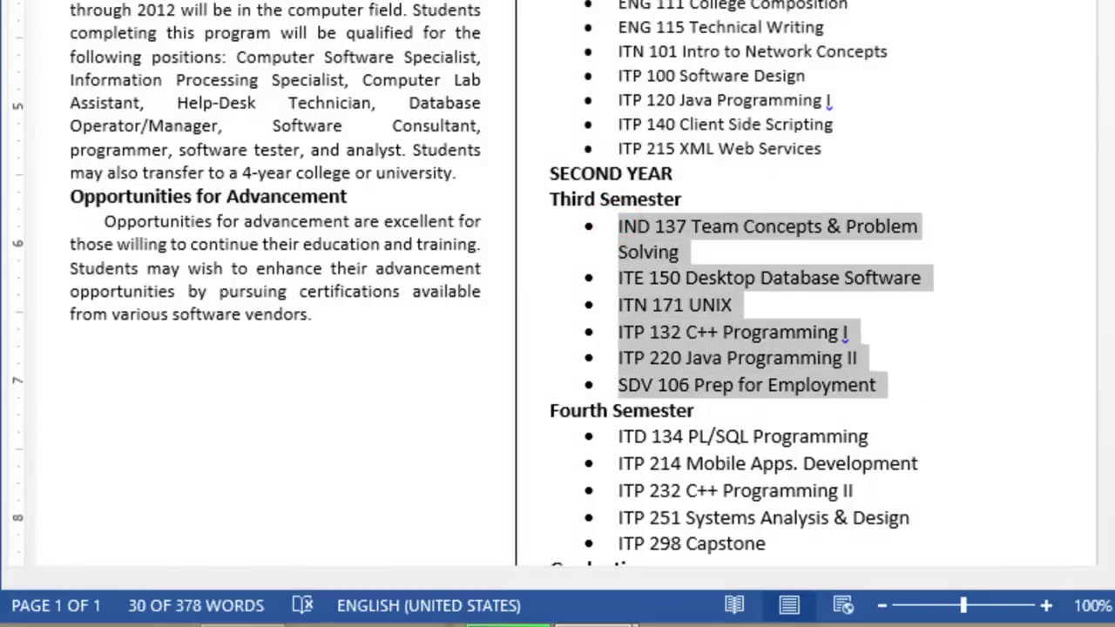
key("ctrl+shift+comma")
scroll(844, 89, "down", 3)
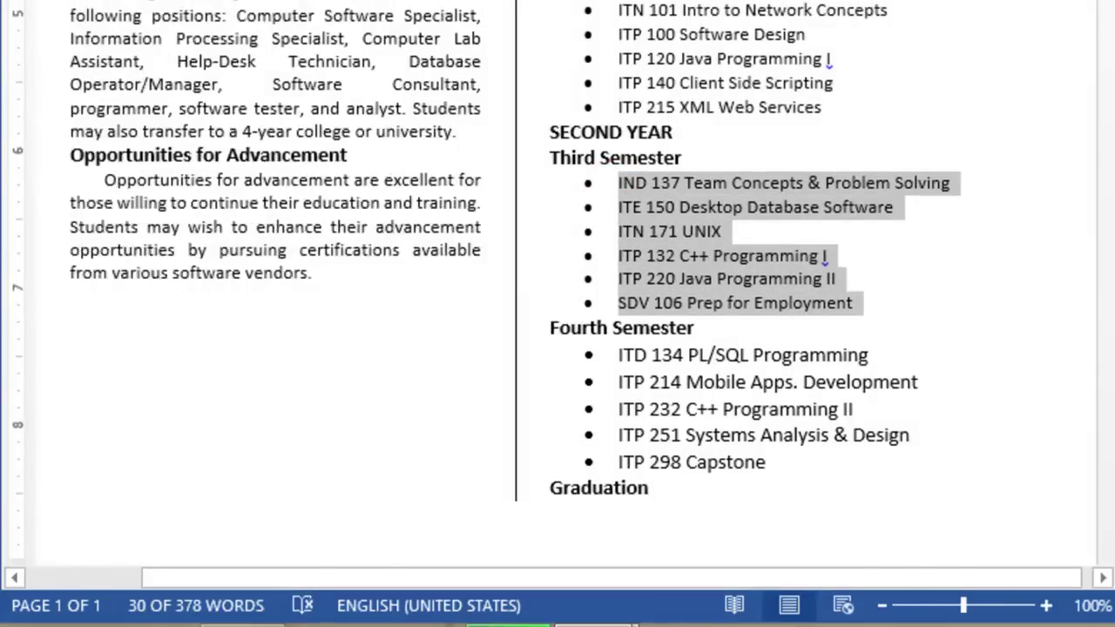
left_click_drag(615, 269, 789, 377)
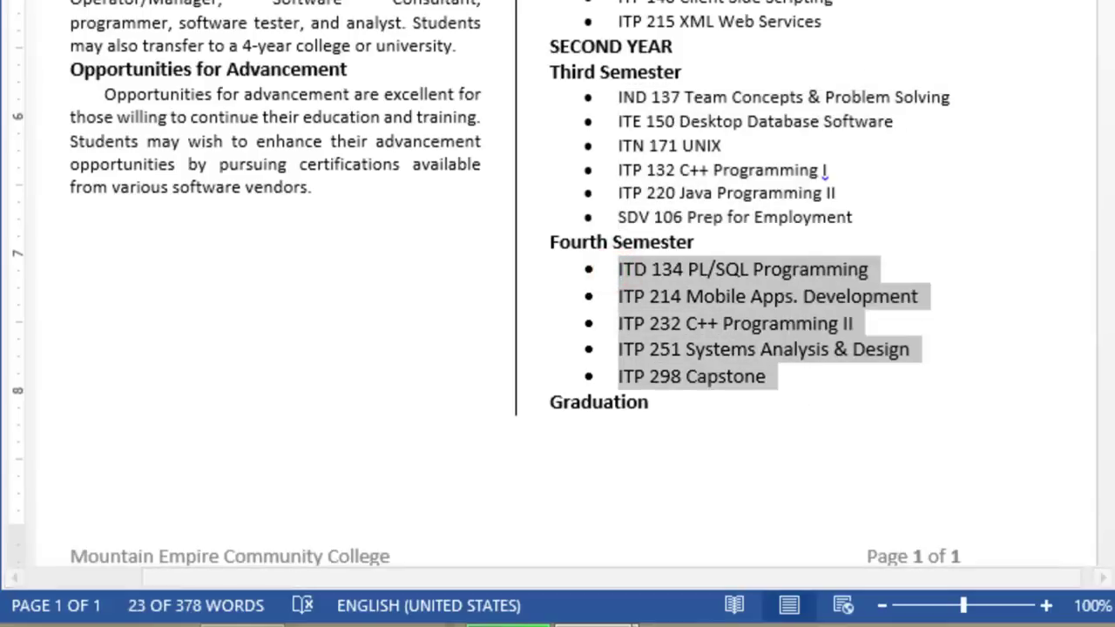
key("ctrl+shift+comma")
left_click(872, 25)
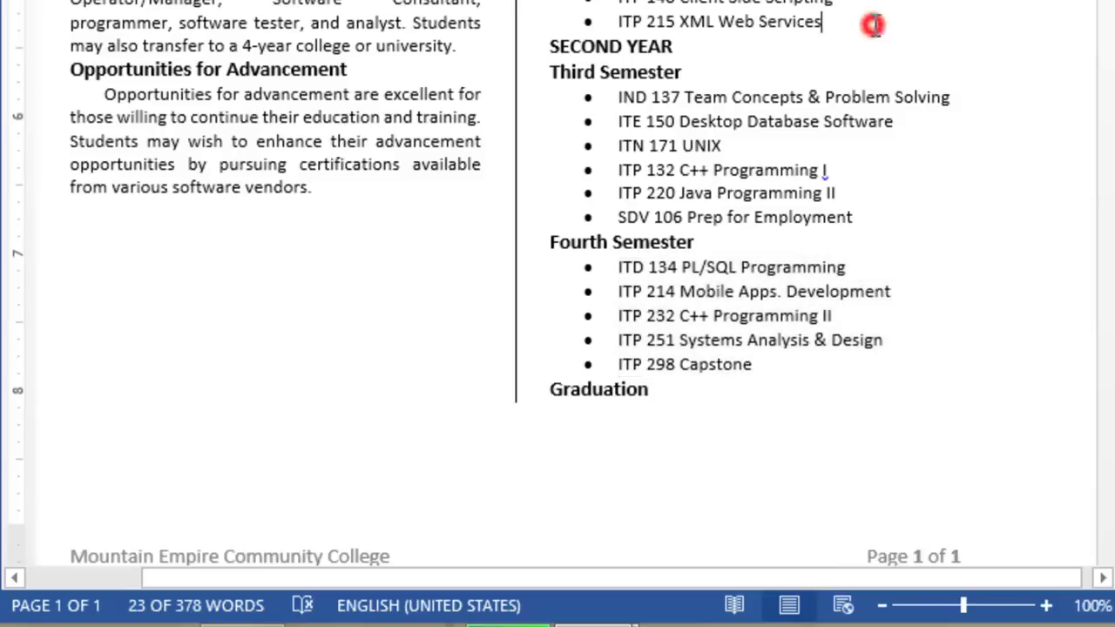
scroll(557, 284, "up", 8)
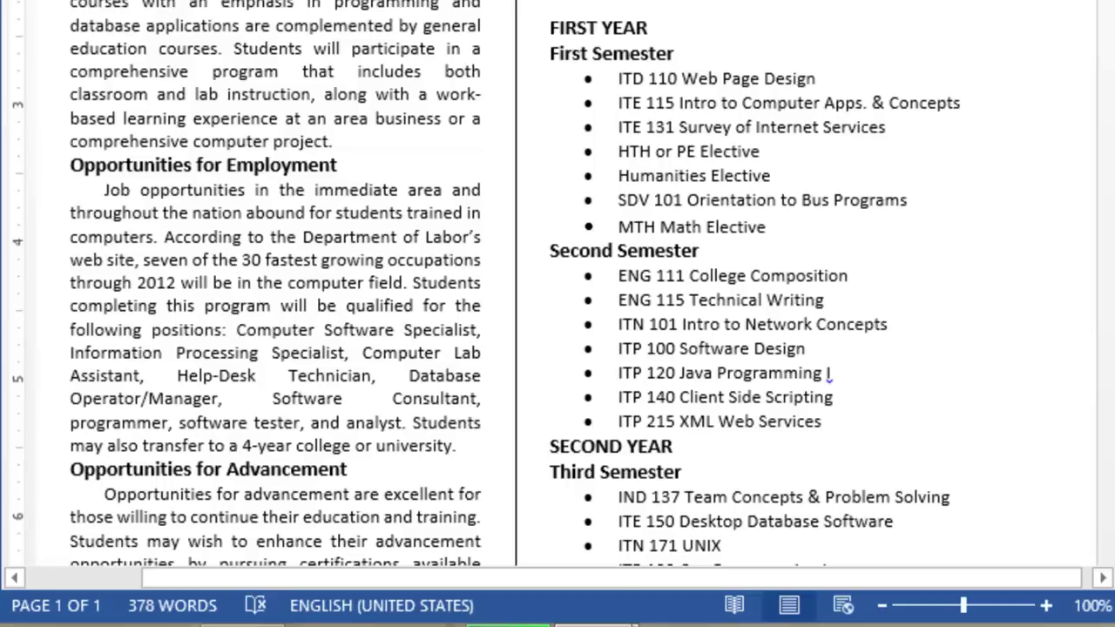
Place the cursor in the blank line above FIRST YEAR and set the document zoom to 60%.
scroll(558, 349, "up", 10)
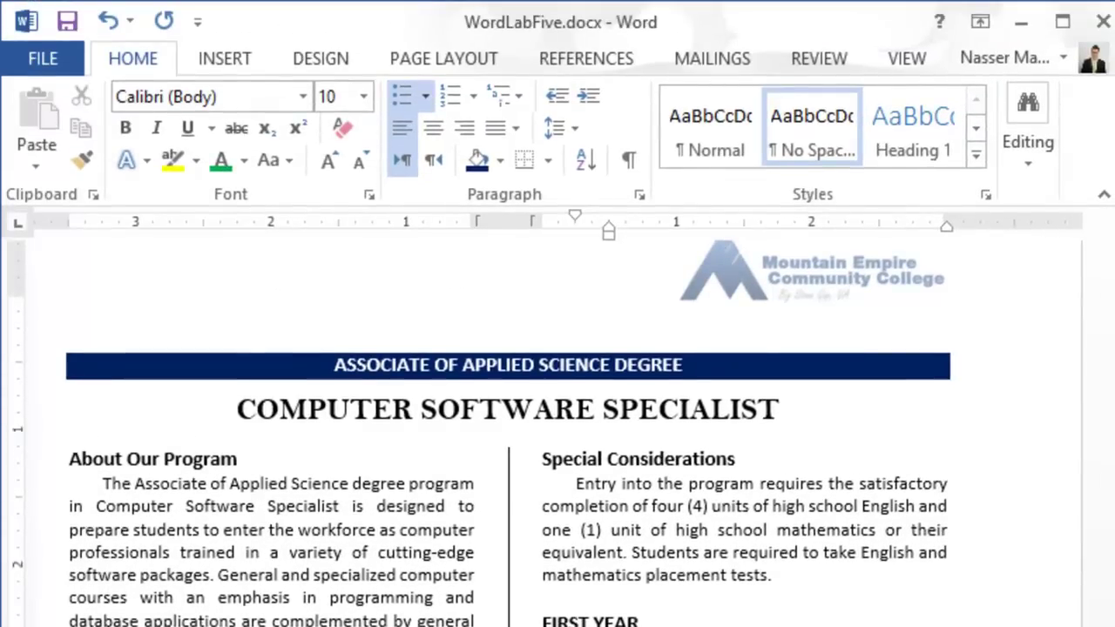
left_click(576, 601)
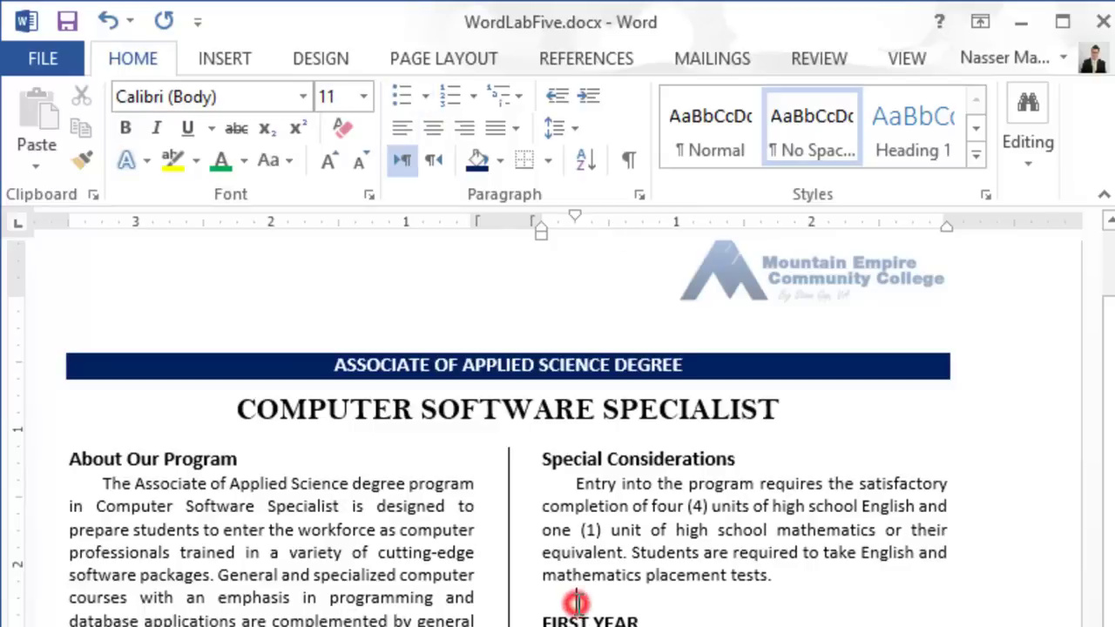
left_click(563, 598)
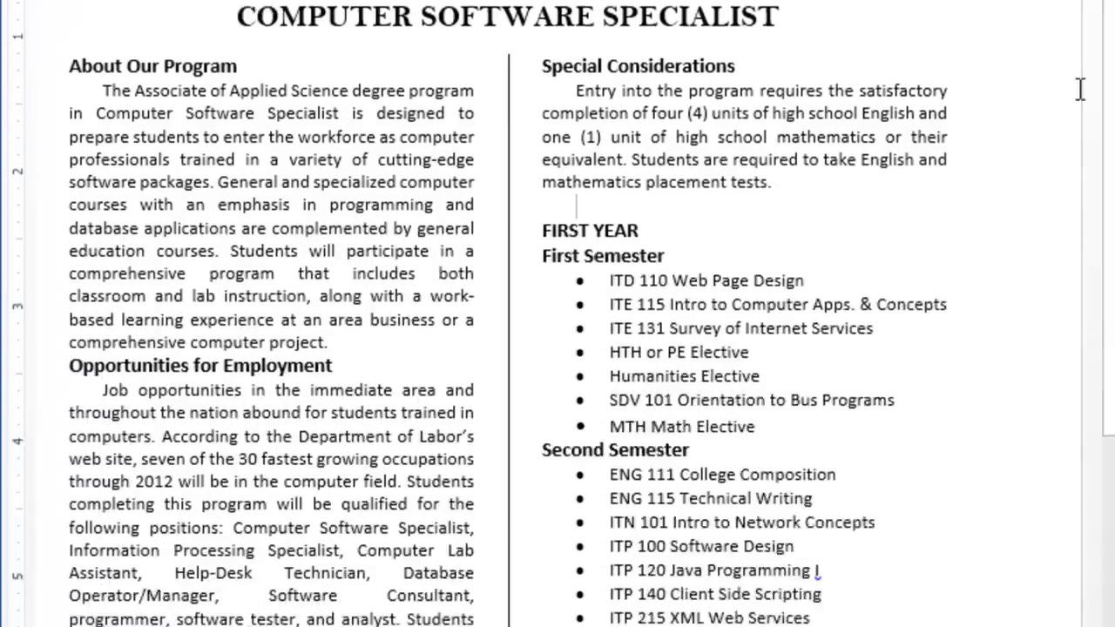
scroll(557, 349, "down", 10)
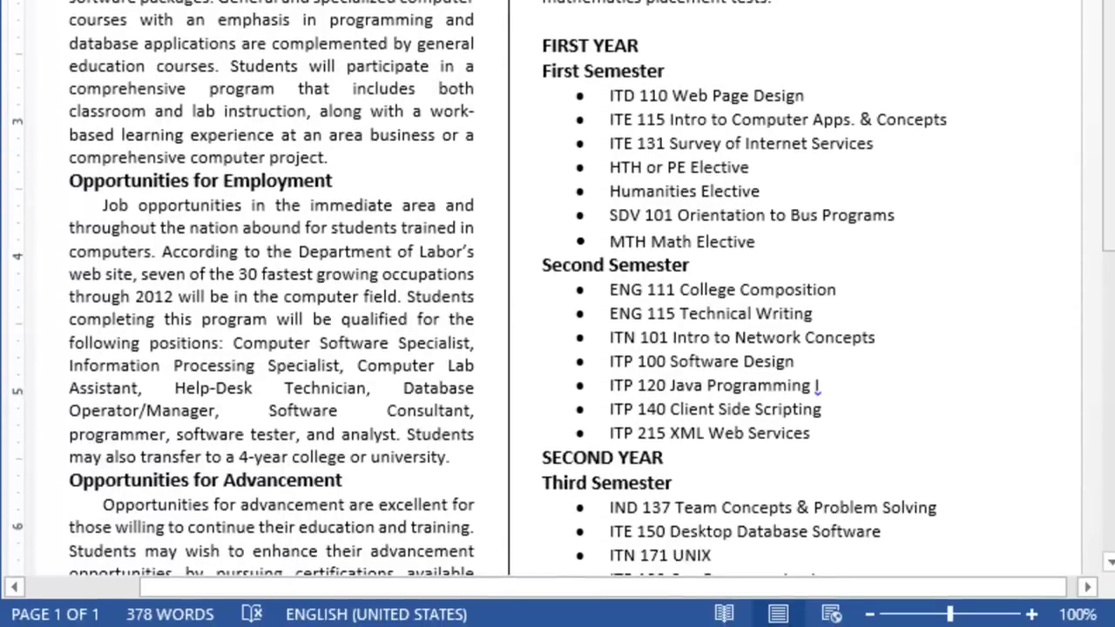
left_click(869, 614)
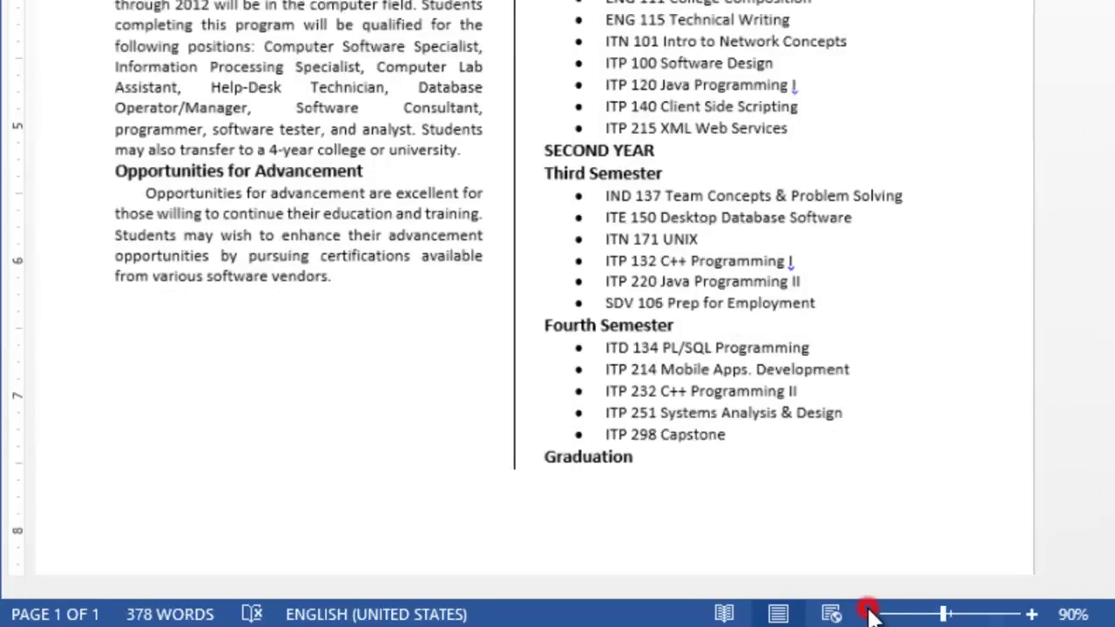
left_click(869, 614)
left_click(869, 614)
left_click(869, 614)
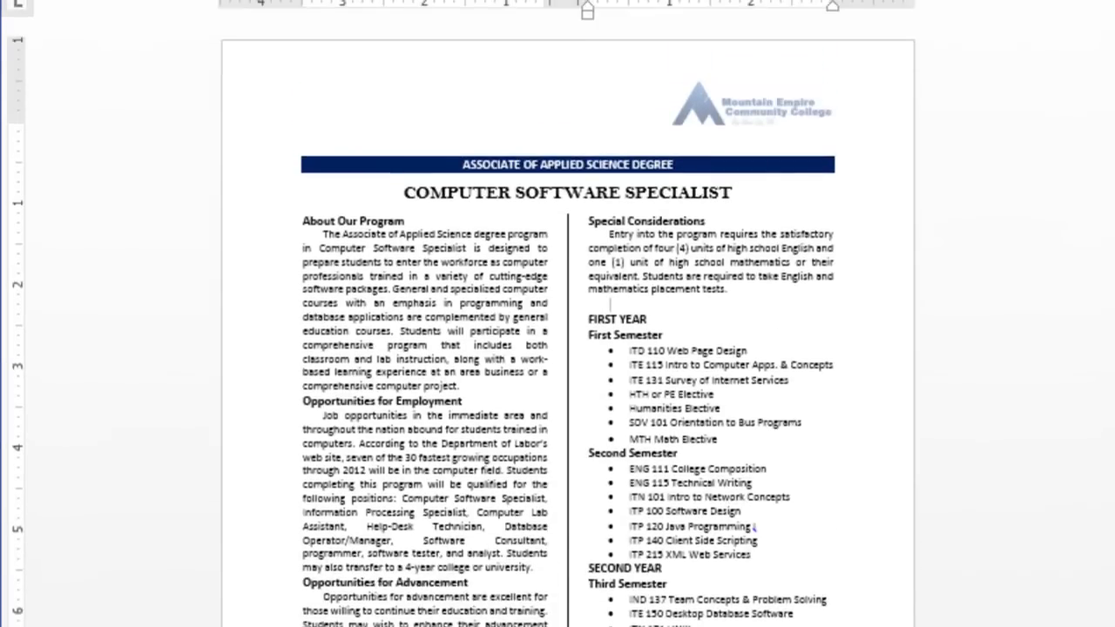
Search Office.com Clip Art for "Graduation" and insert the black cap with red tassel and rolled diploma.
scroll(566, 313, "down", 5)
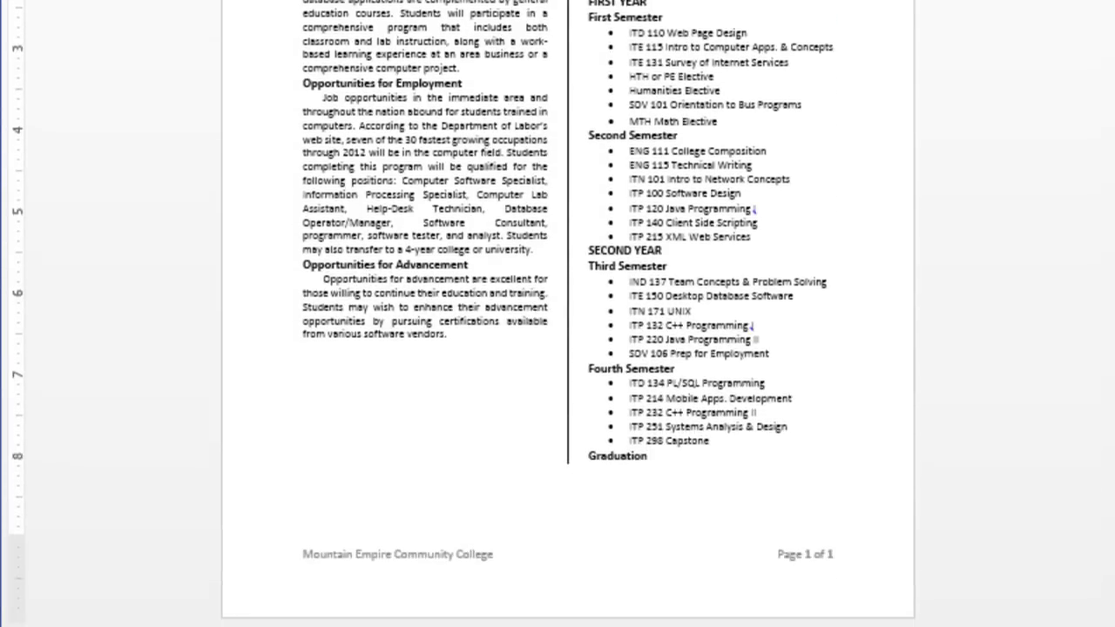
left_click(215, 57)
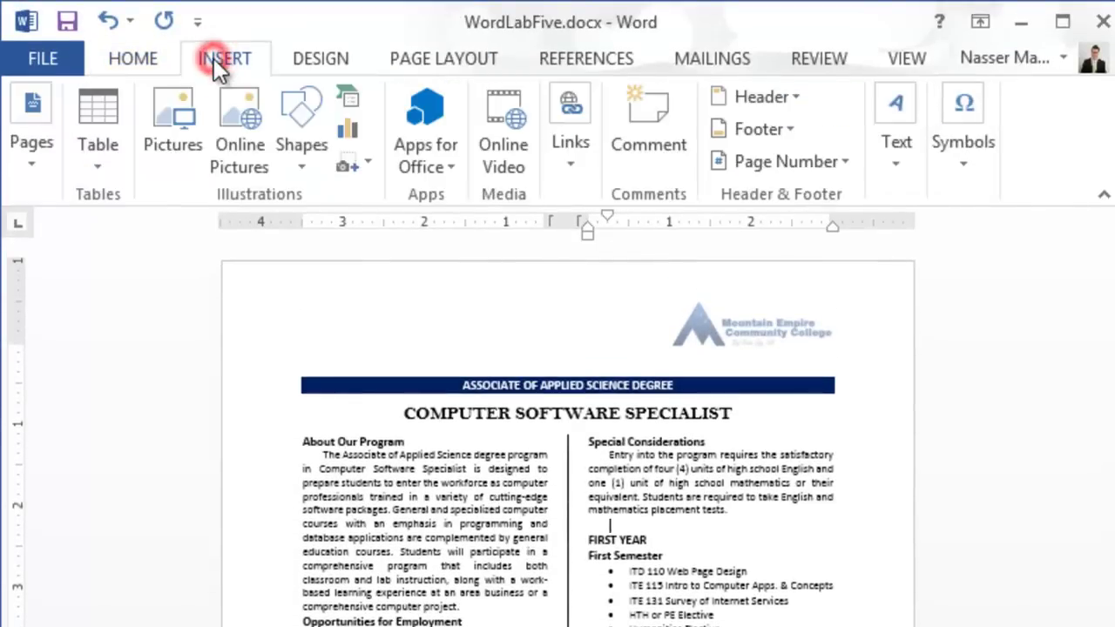
left_click(232, 138)
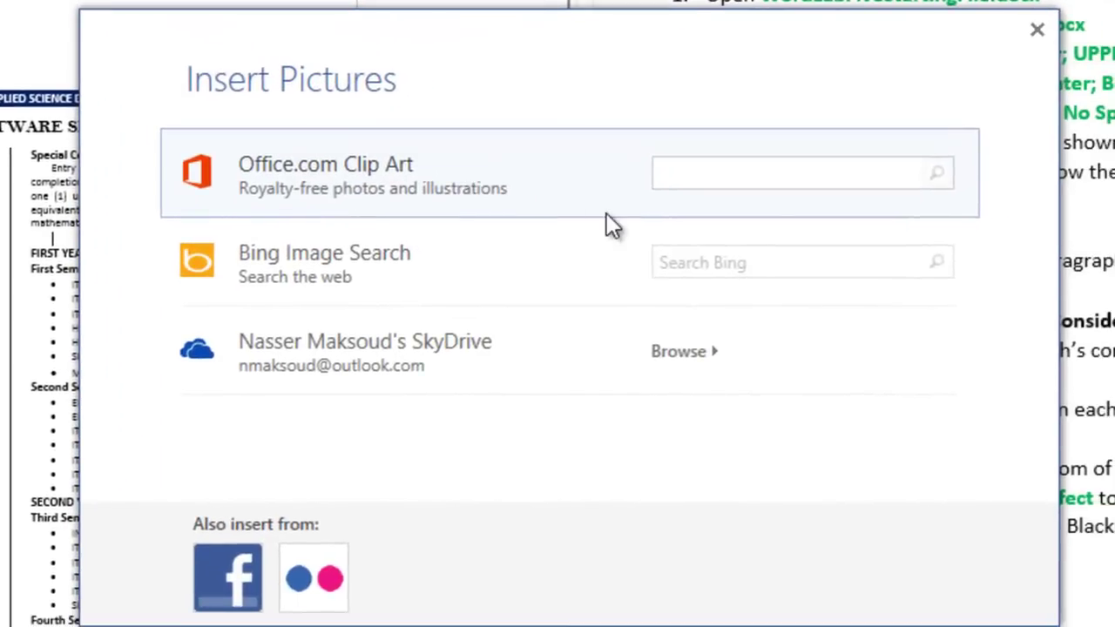
type("Graduation")
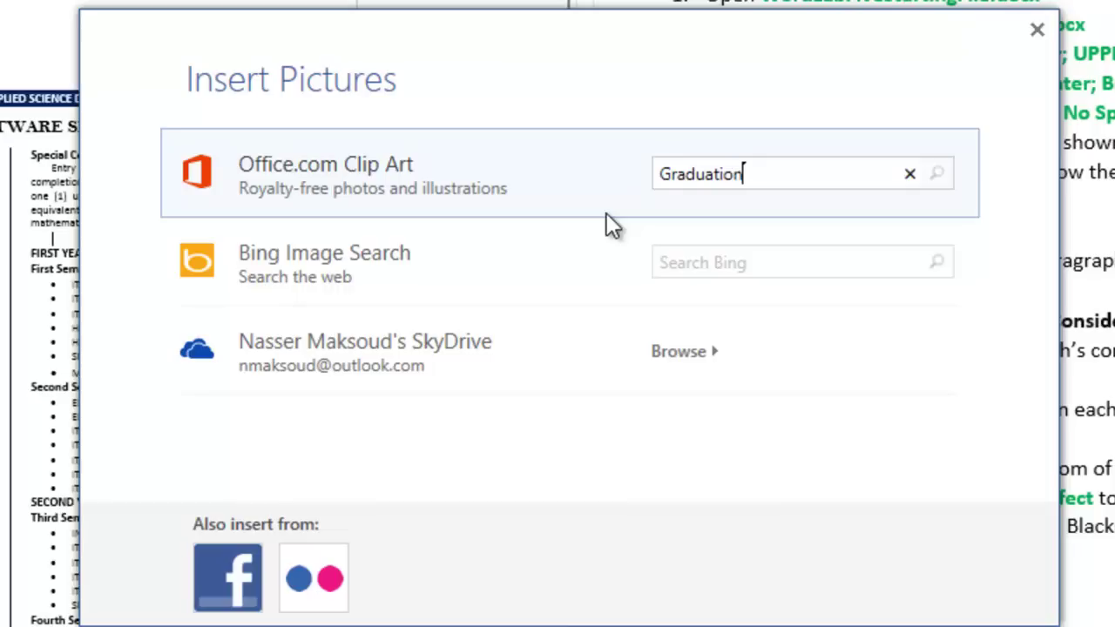
key("Return")
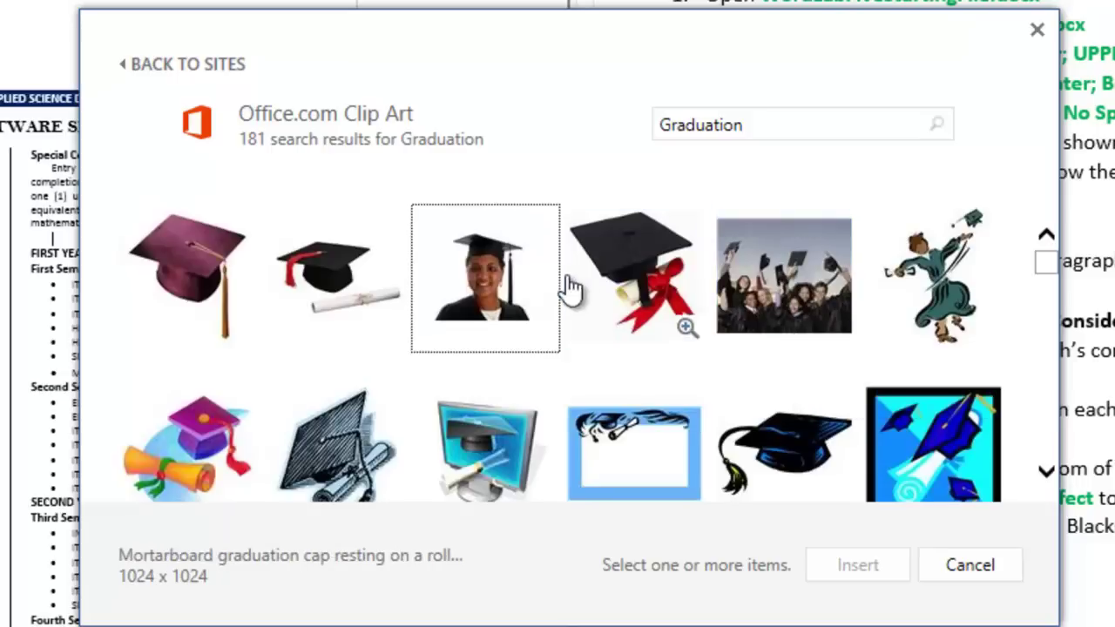
double_click(366, 270)
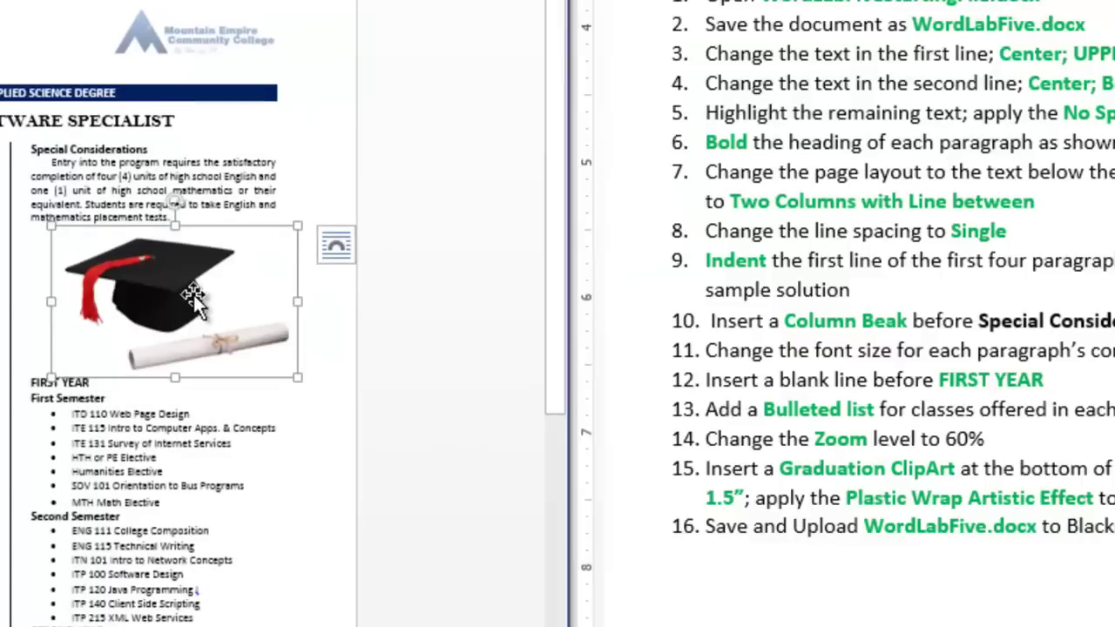
Move the graduation picture to the end of the "Opportunities for Advancement" paragraph in the first column.
mouse_move(193, 293)
left_mouse_down()
mouse_move(488, 357)
mouse_move(408, 461)
mouse_move(347, 441)
mouse_move(327, 453)
left_mouse_up()
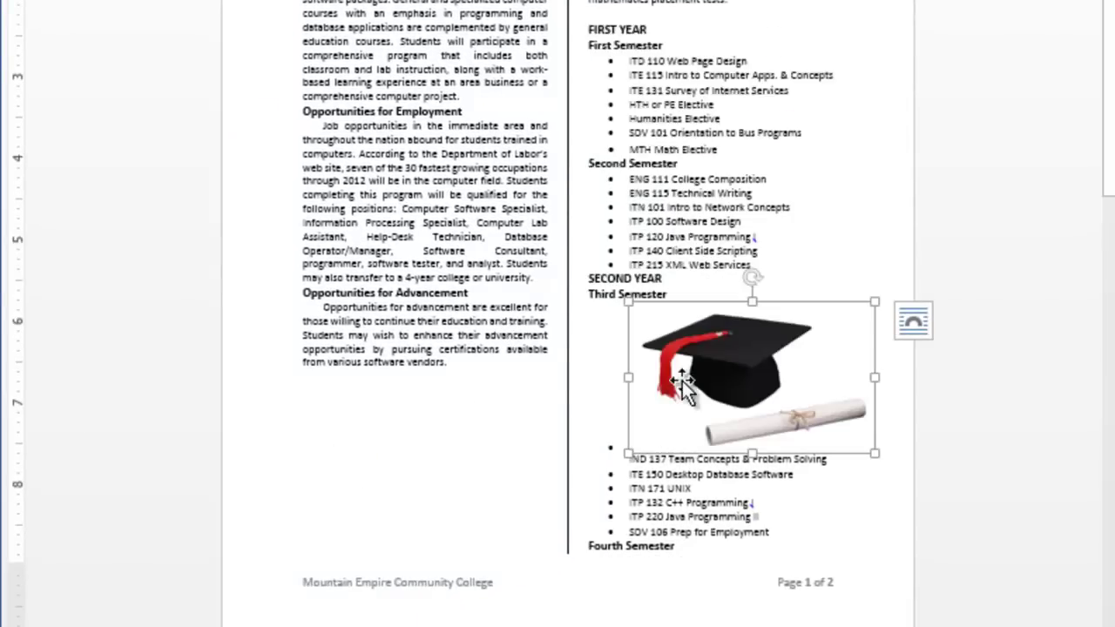
key("Left")
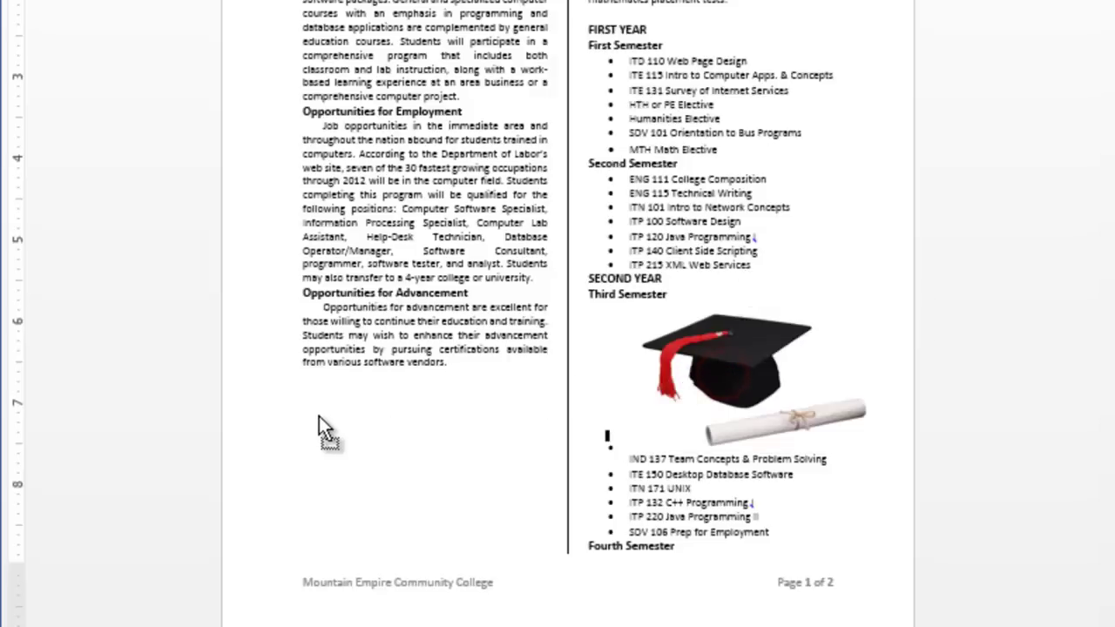
left_click(453, 369)
key("ctrl+z")
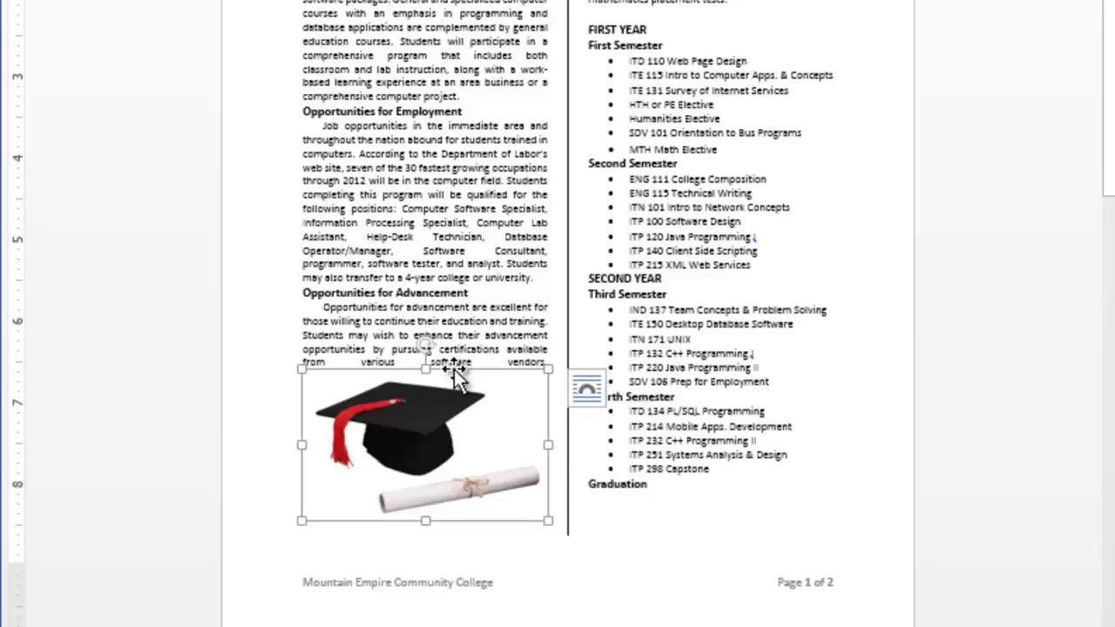
Apply Square text wrapping to the graduation picture and position it below the "Opportunities for Advancement" text.
left_click(588, 389)
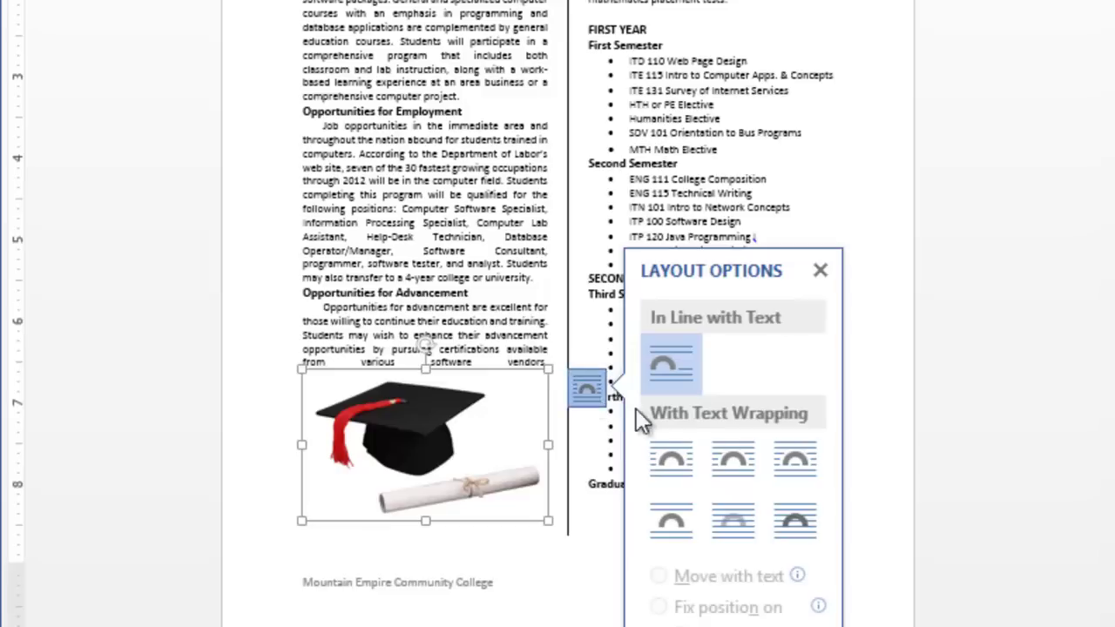
left_click(670, 460)
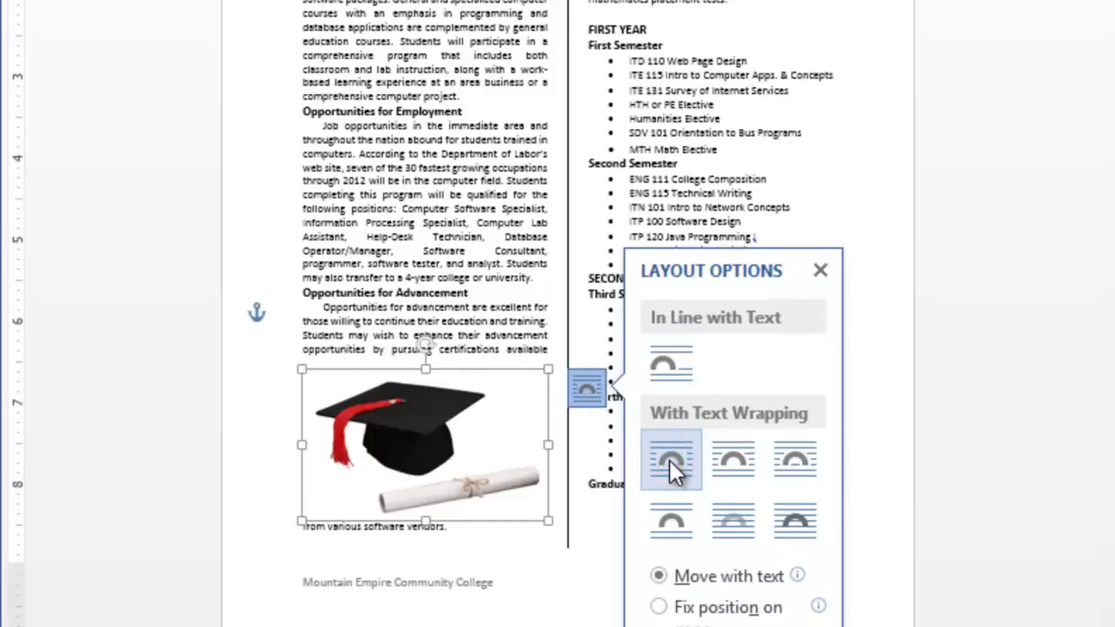
left_click_drag(396, 465, 371, 475)
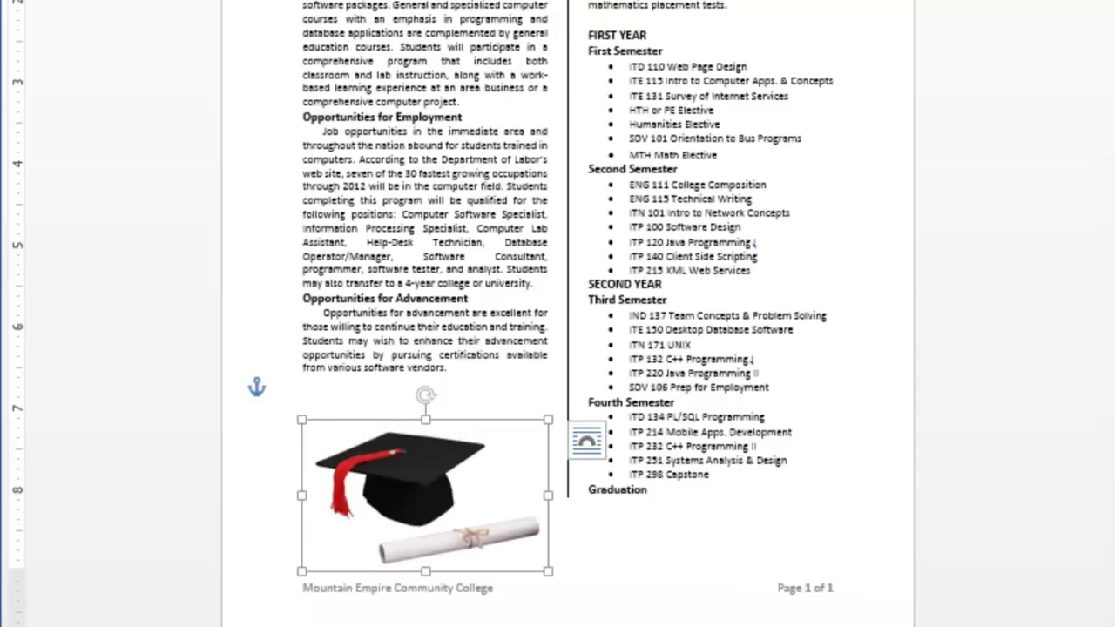
Set the graduation picture's height to 1.5", then its width to 1.5", and reposition it within the first column.
left_click(956, 107)
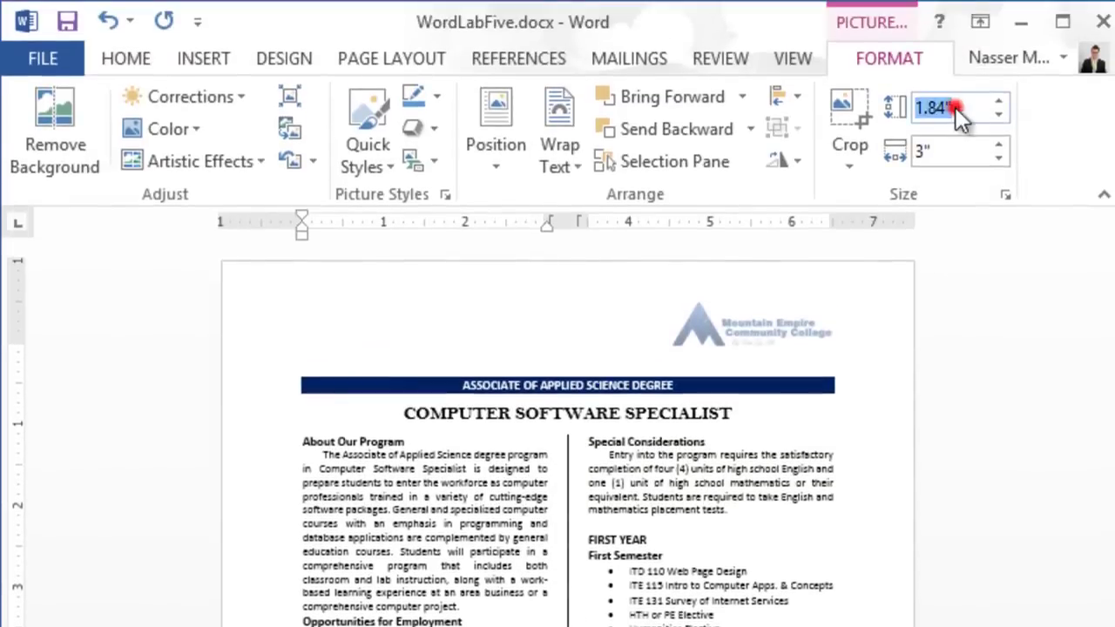
type("1.5")
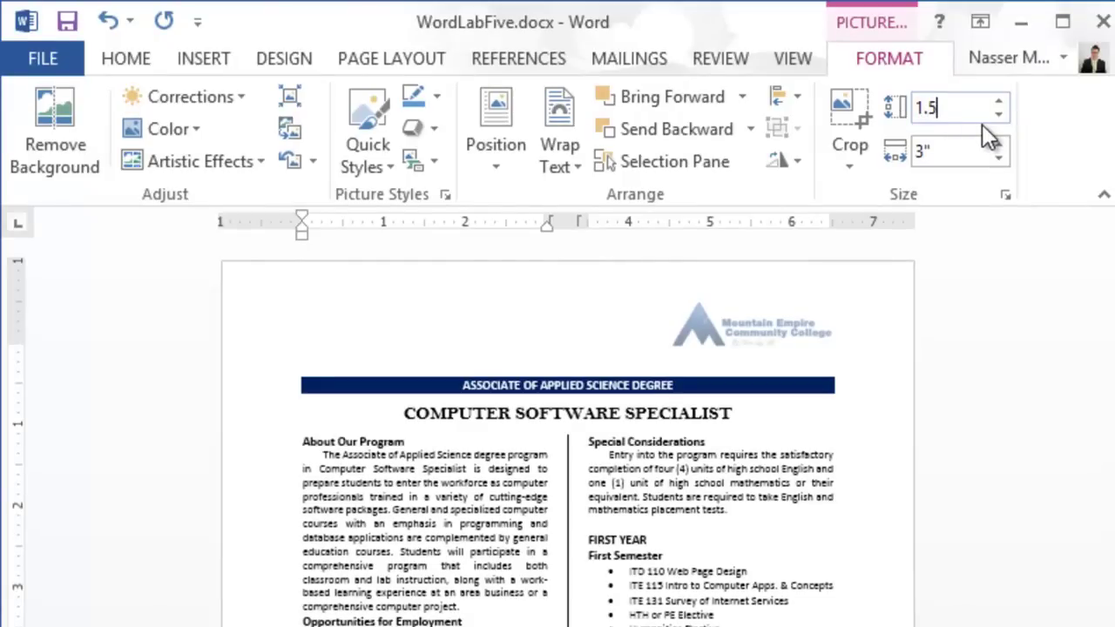
left_click(947, 151)
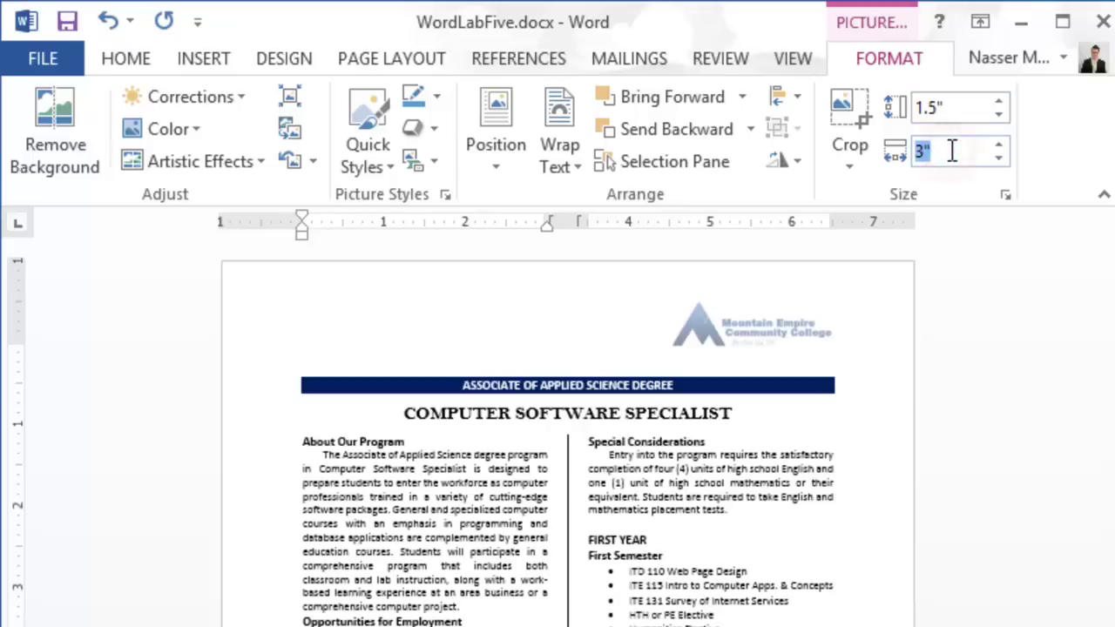
type("1.5")
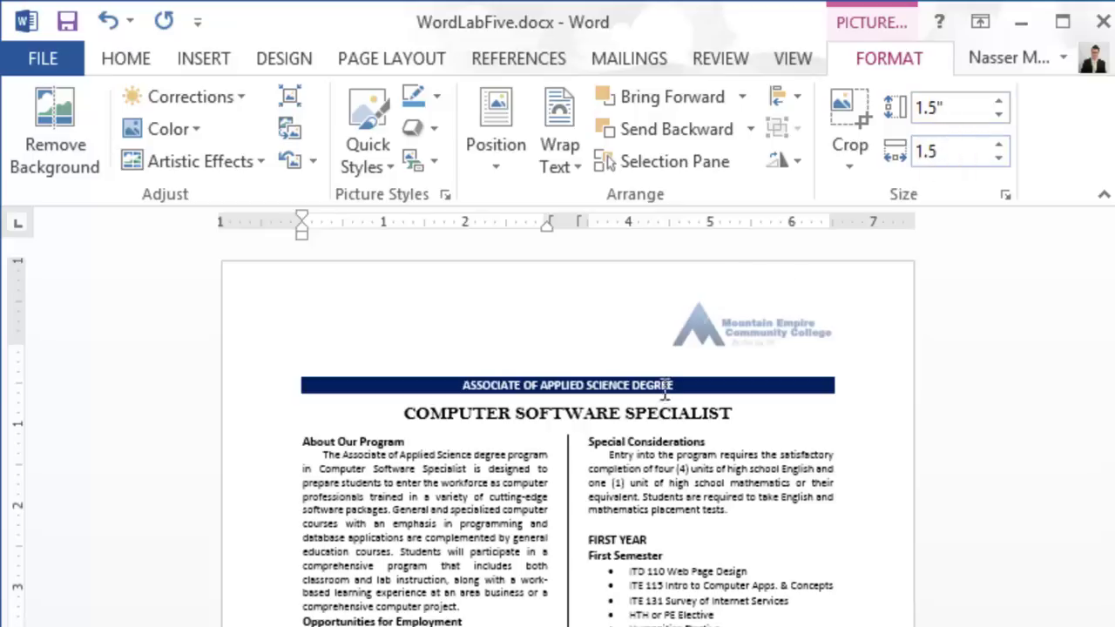
key("Return")
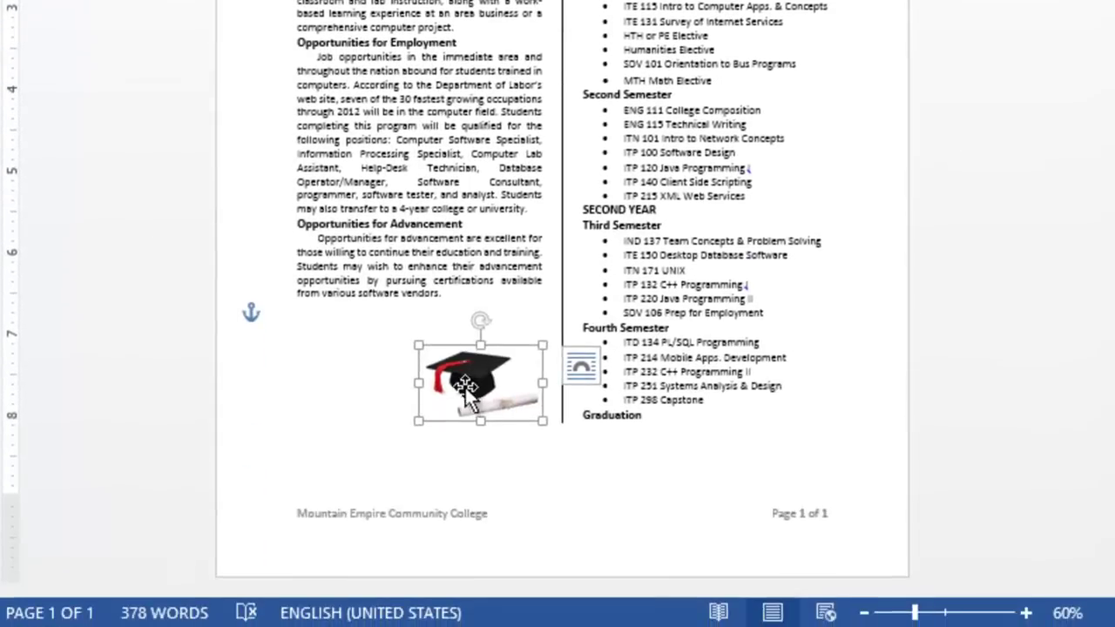
left_click_drag(466, 480, 399, 470)
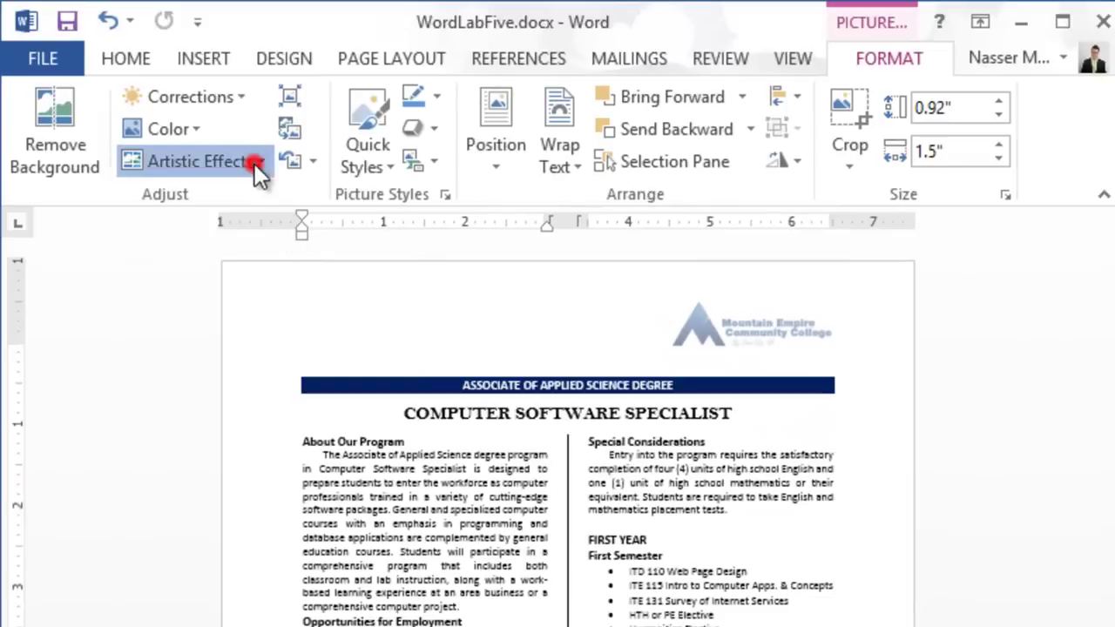
Apply the Plastic Wrap artistic effect to the graduation picture, then deselect it and save WordLabFive.docx.
left_click(257, 163)
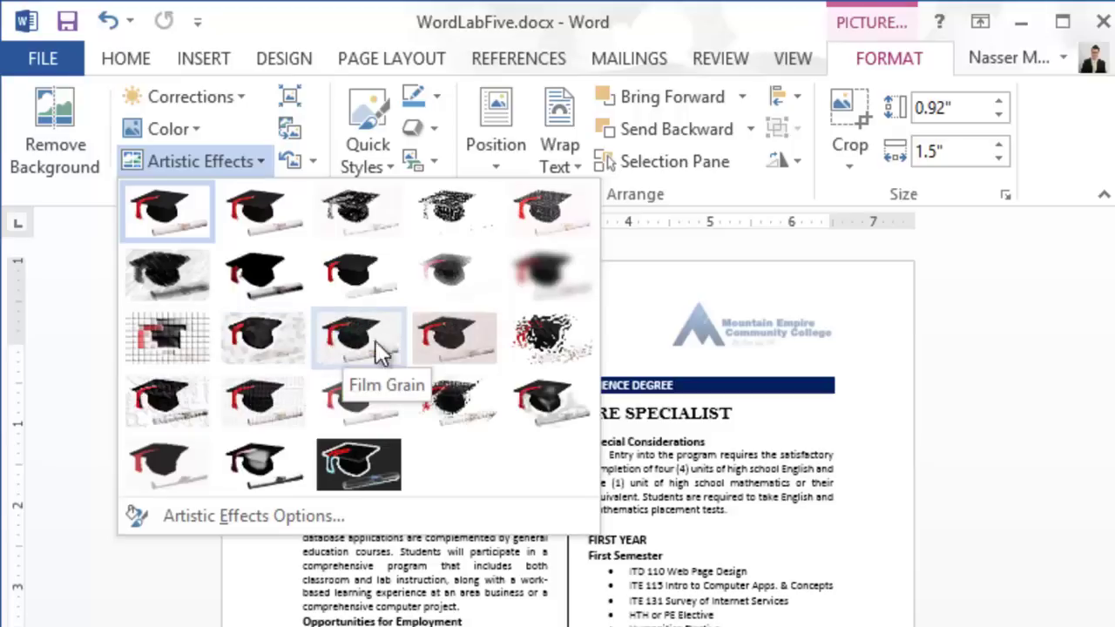
left_click(568, 407)
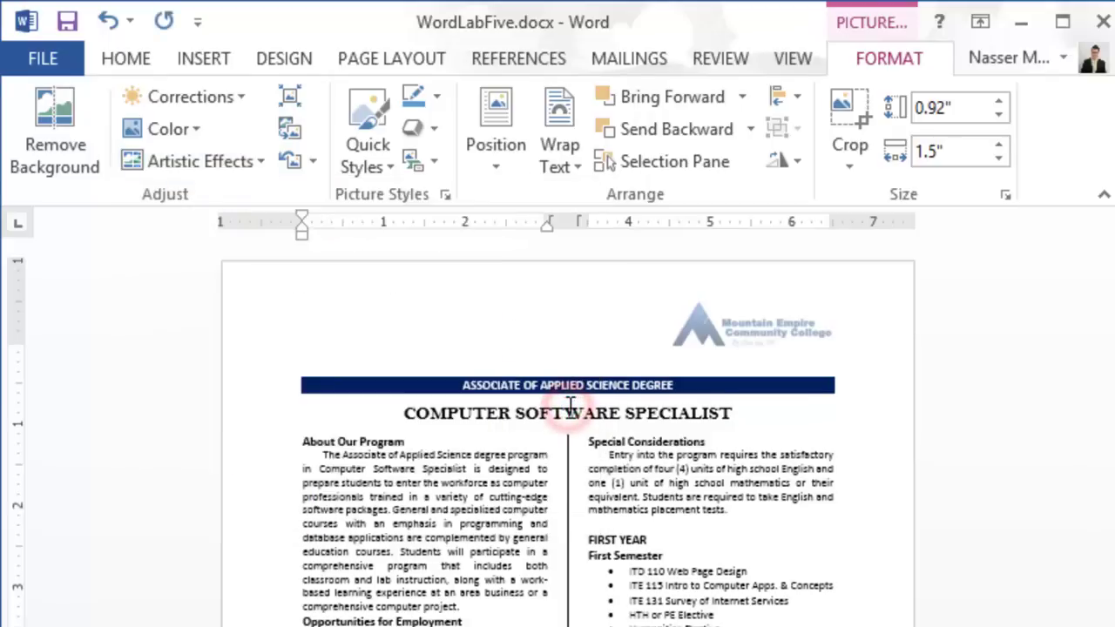
left_click(628, 462)
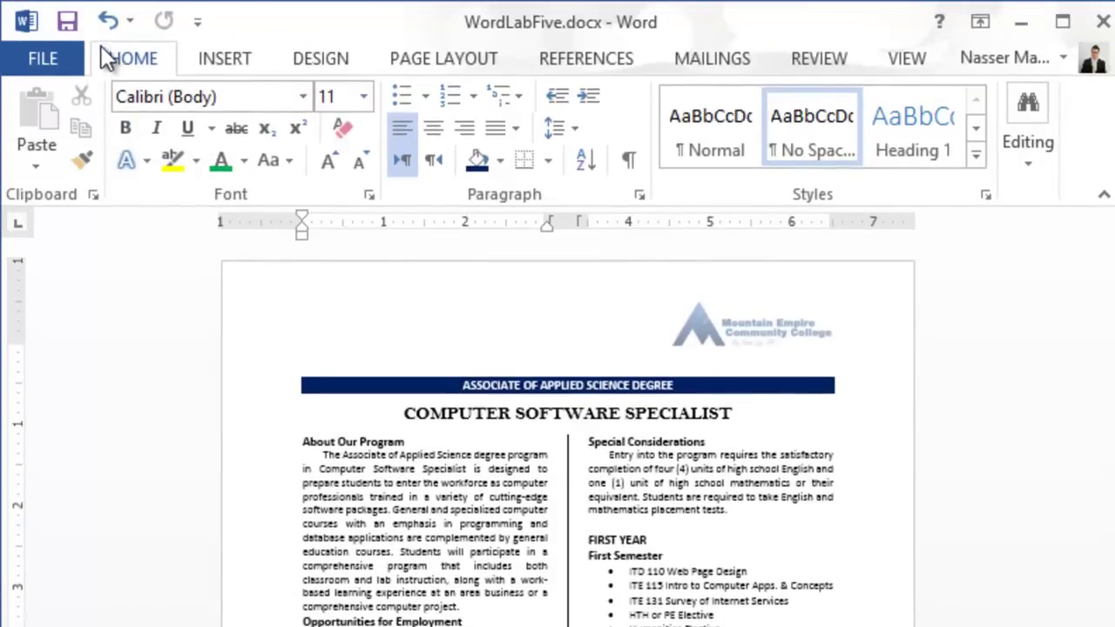
left_click(67, 23)
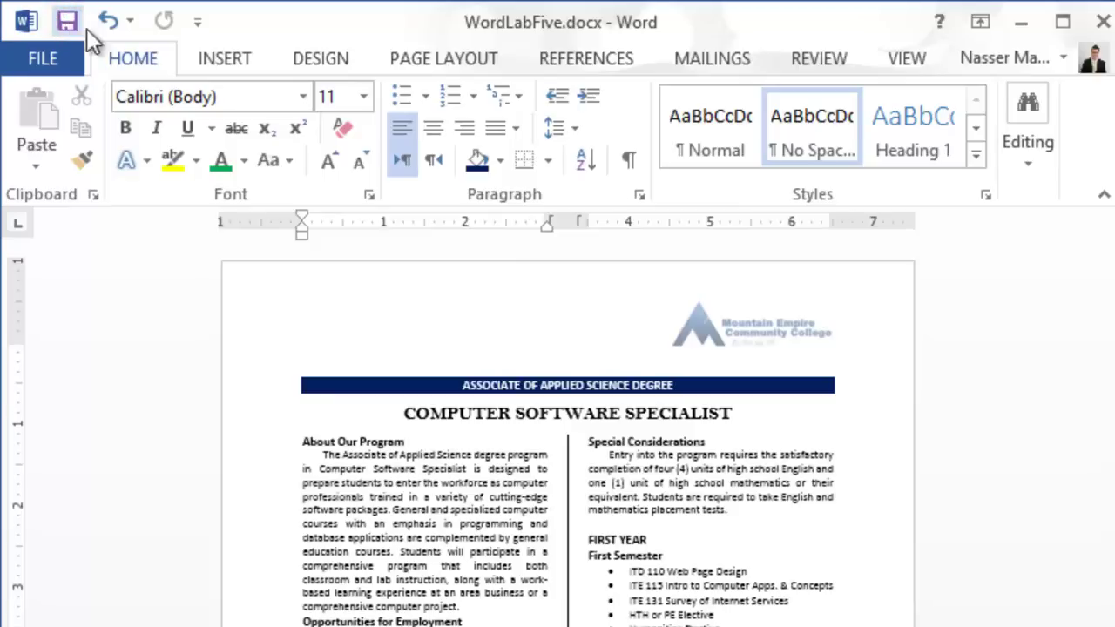